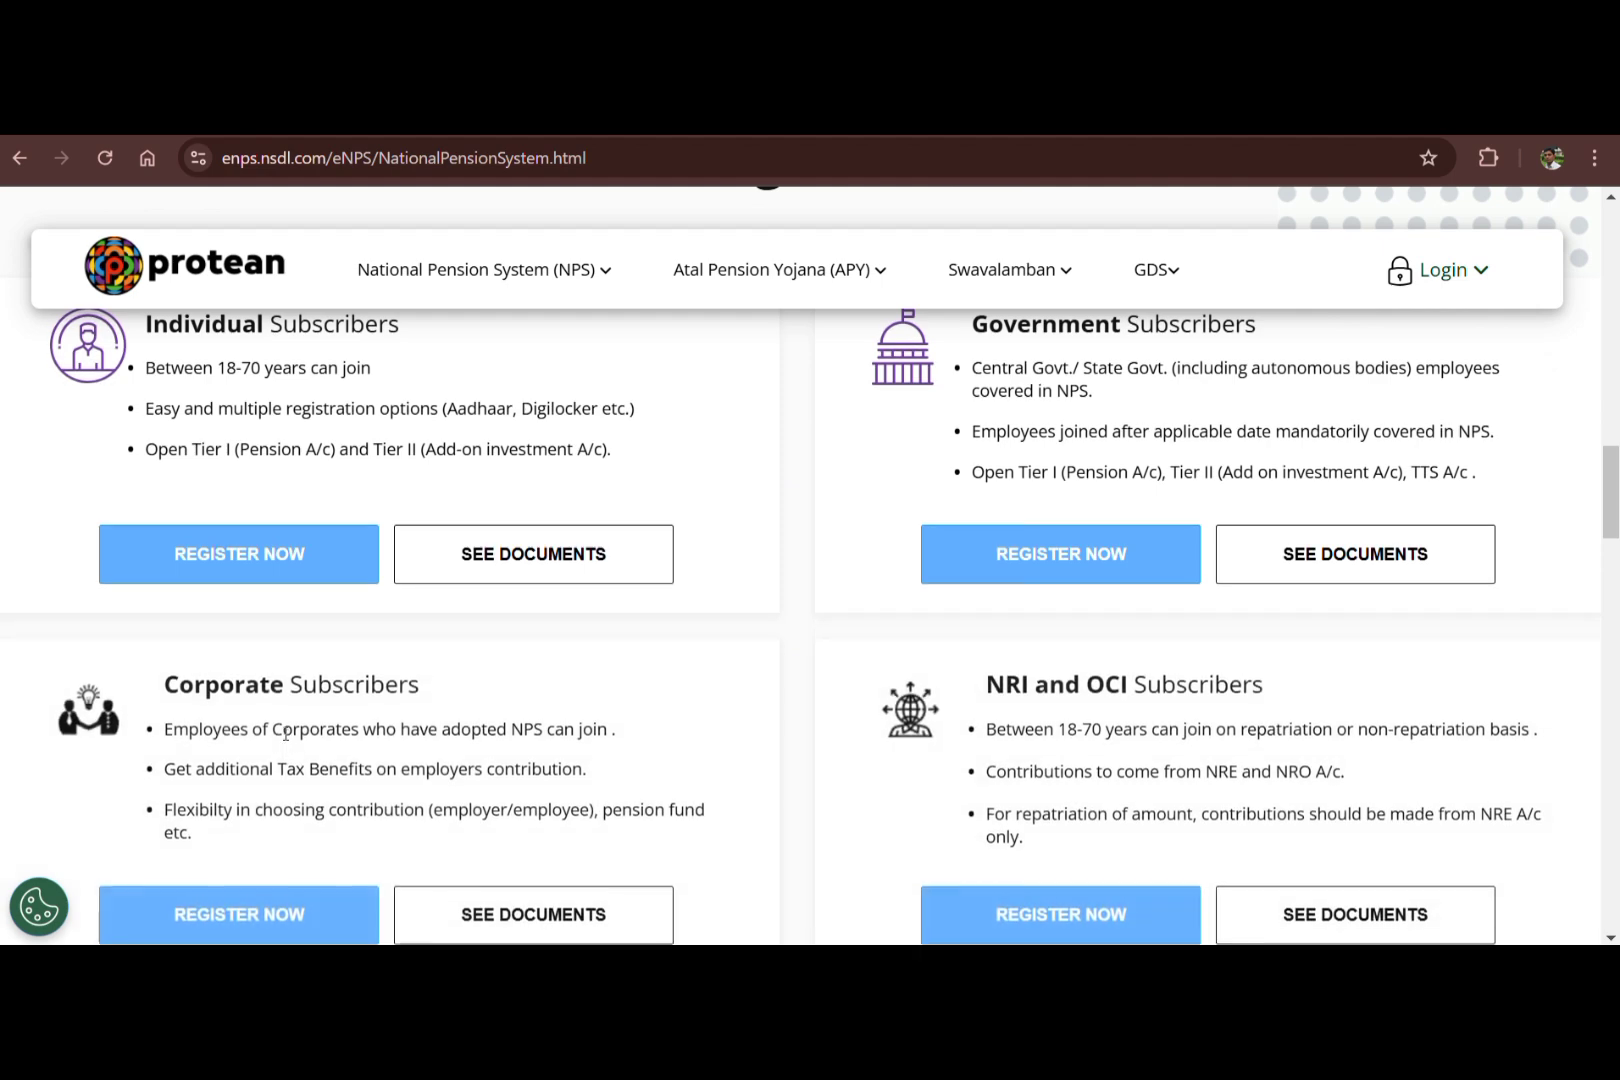
scroll(285, 734, "down", 2)
scroll(285, 734, "up", 5)
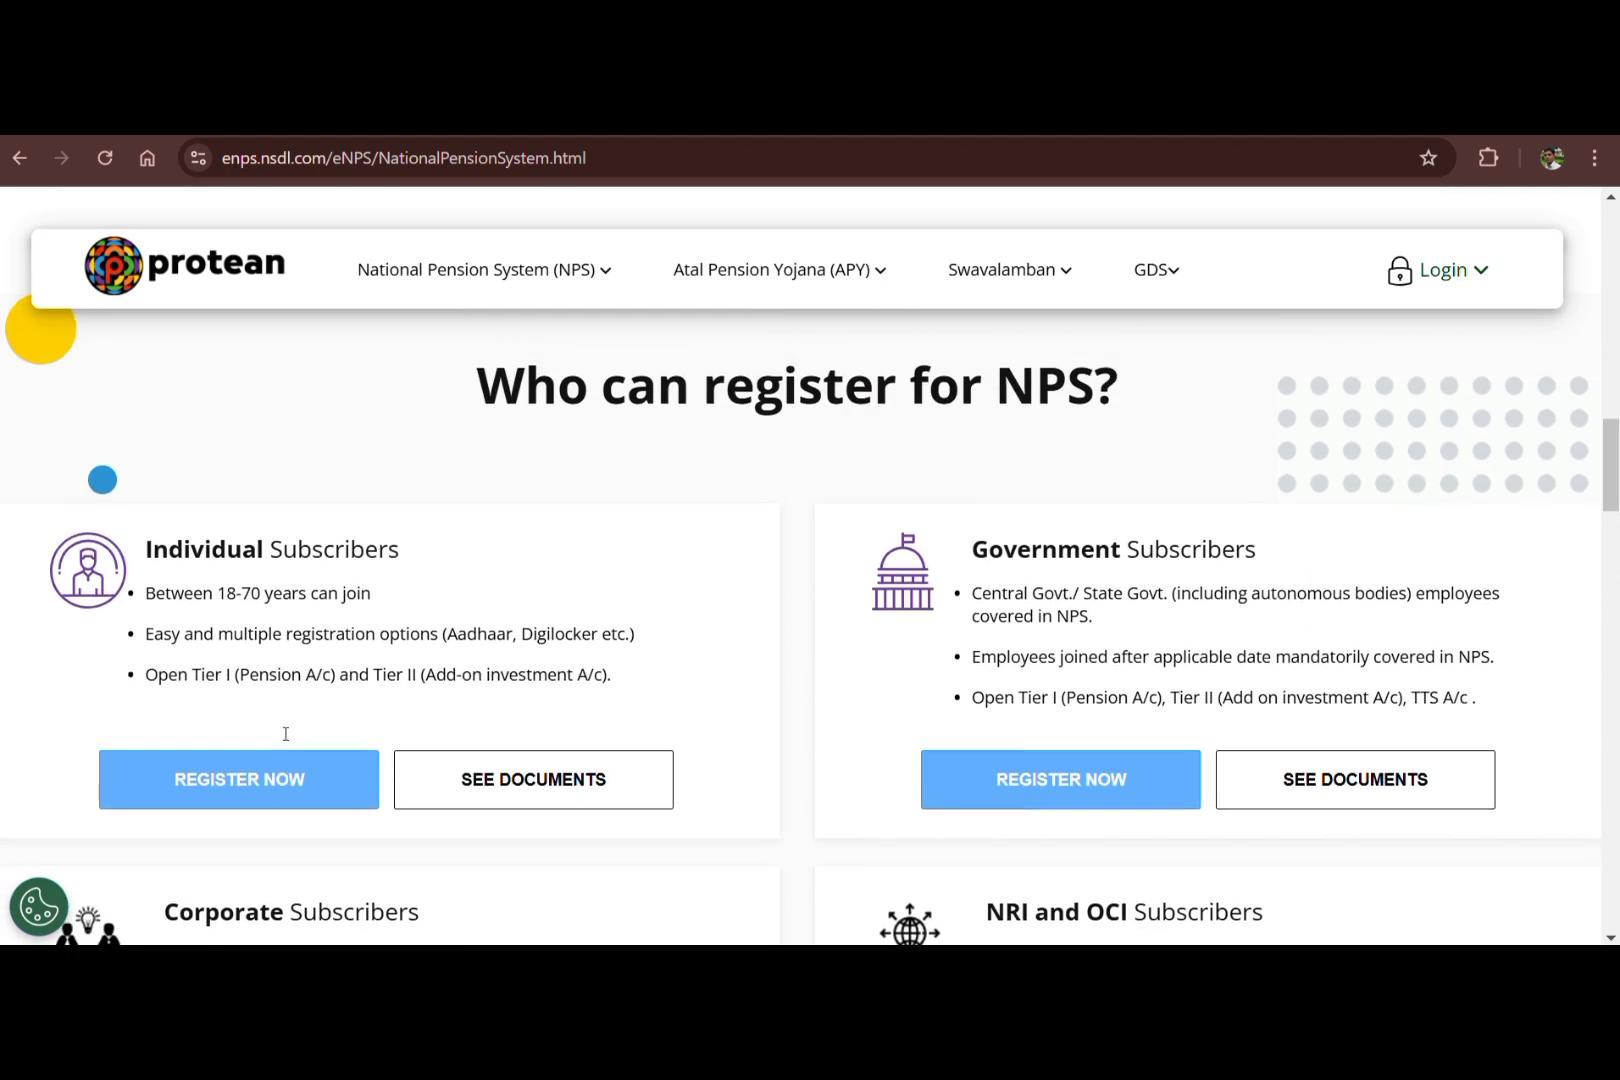
scroll(286, 734, "down", 1)
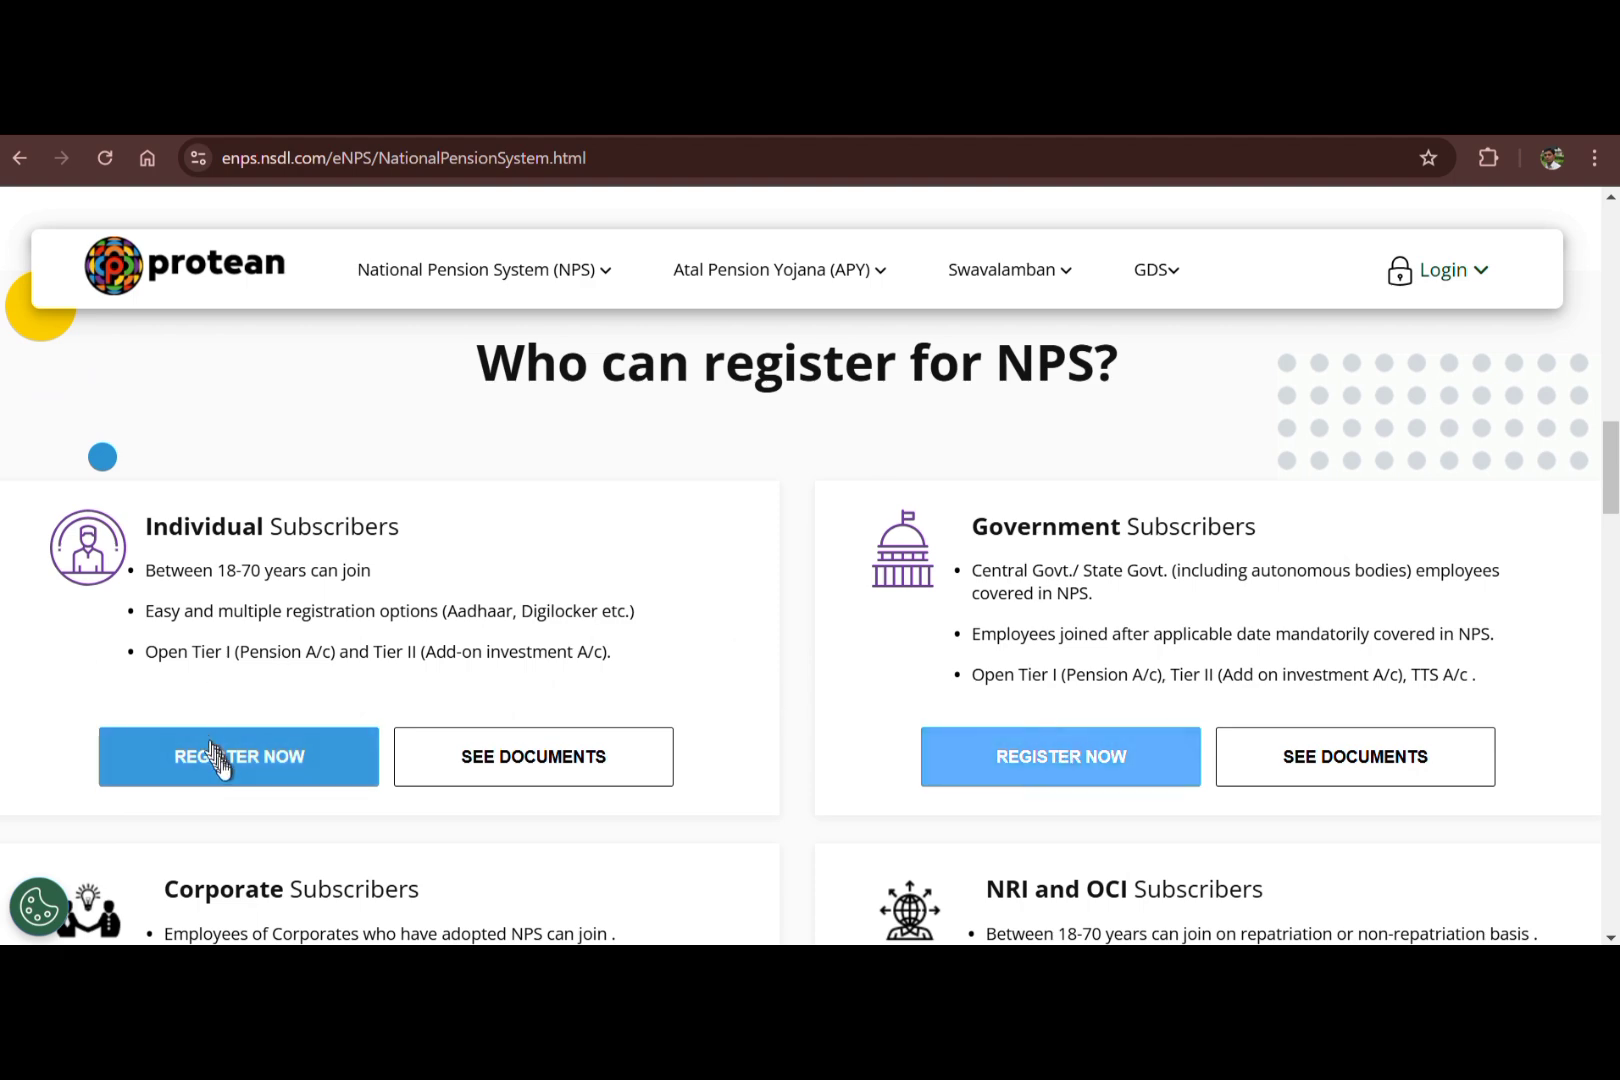
scroll(500, 610, "down", 3)
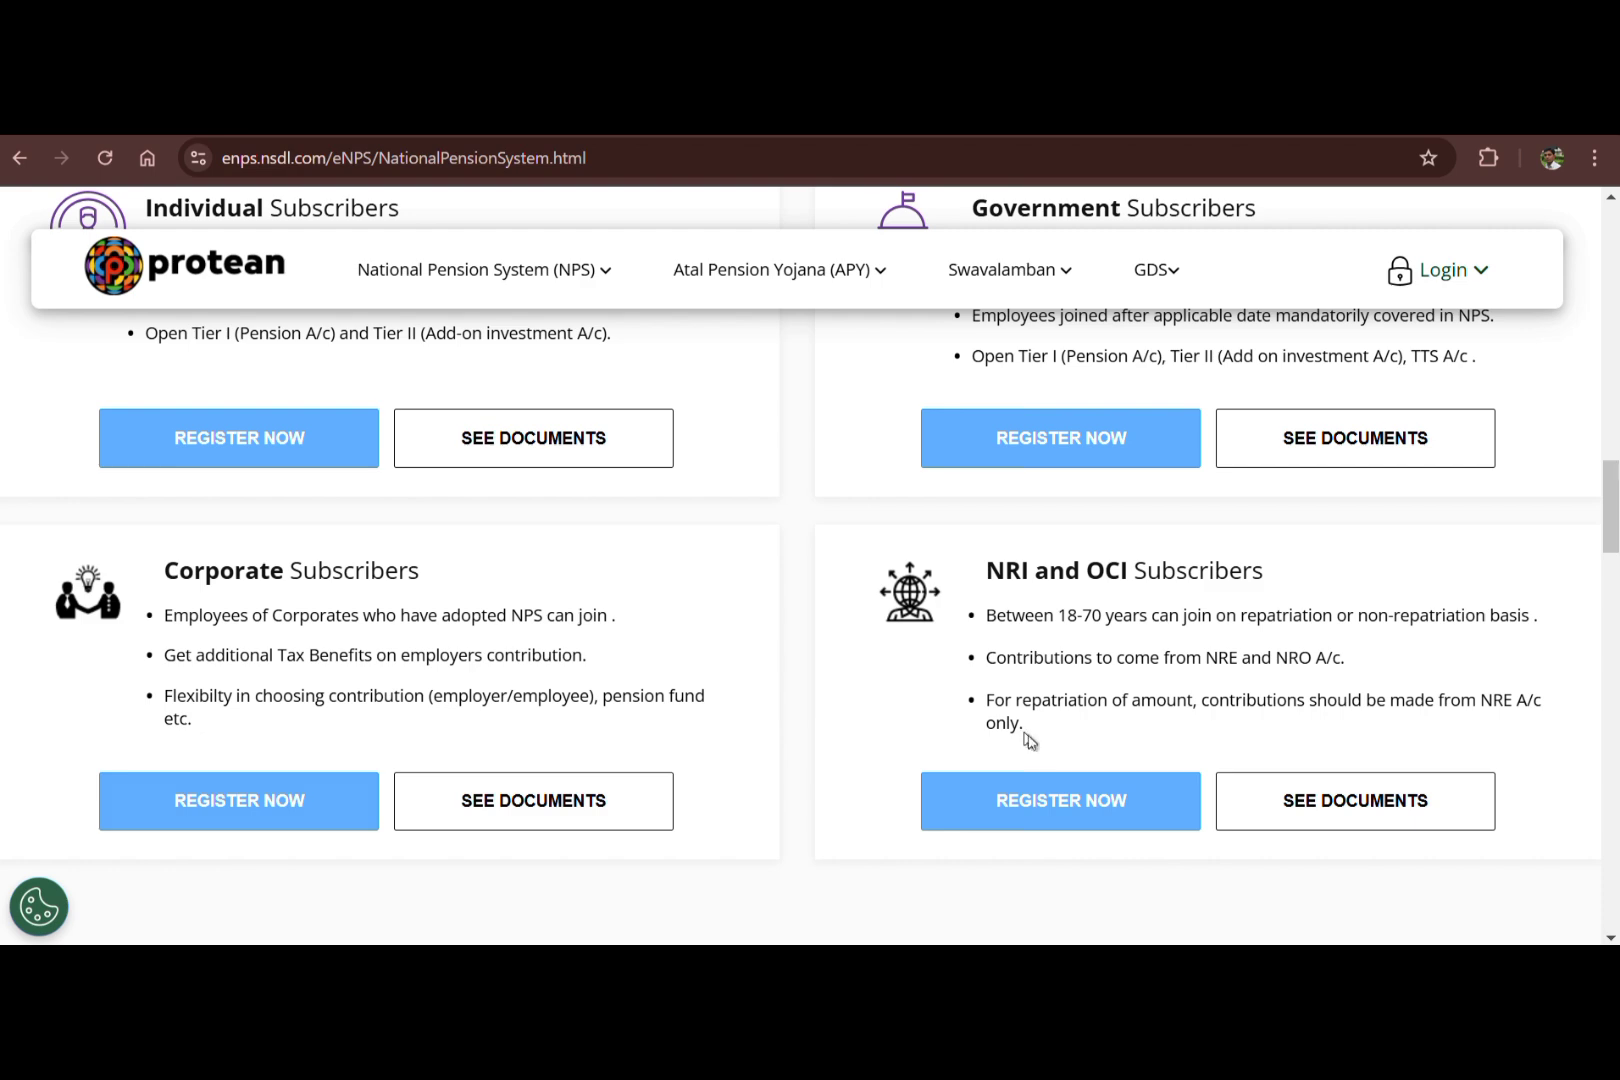
scroll(846, 688, "down", 1)
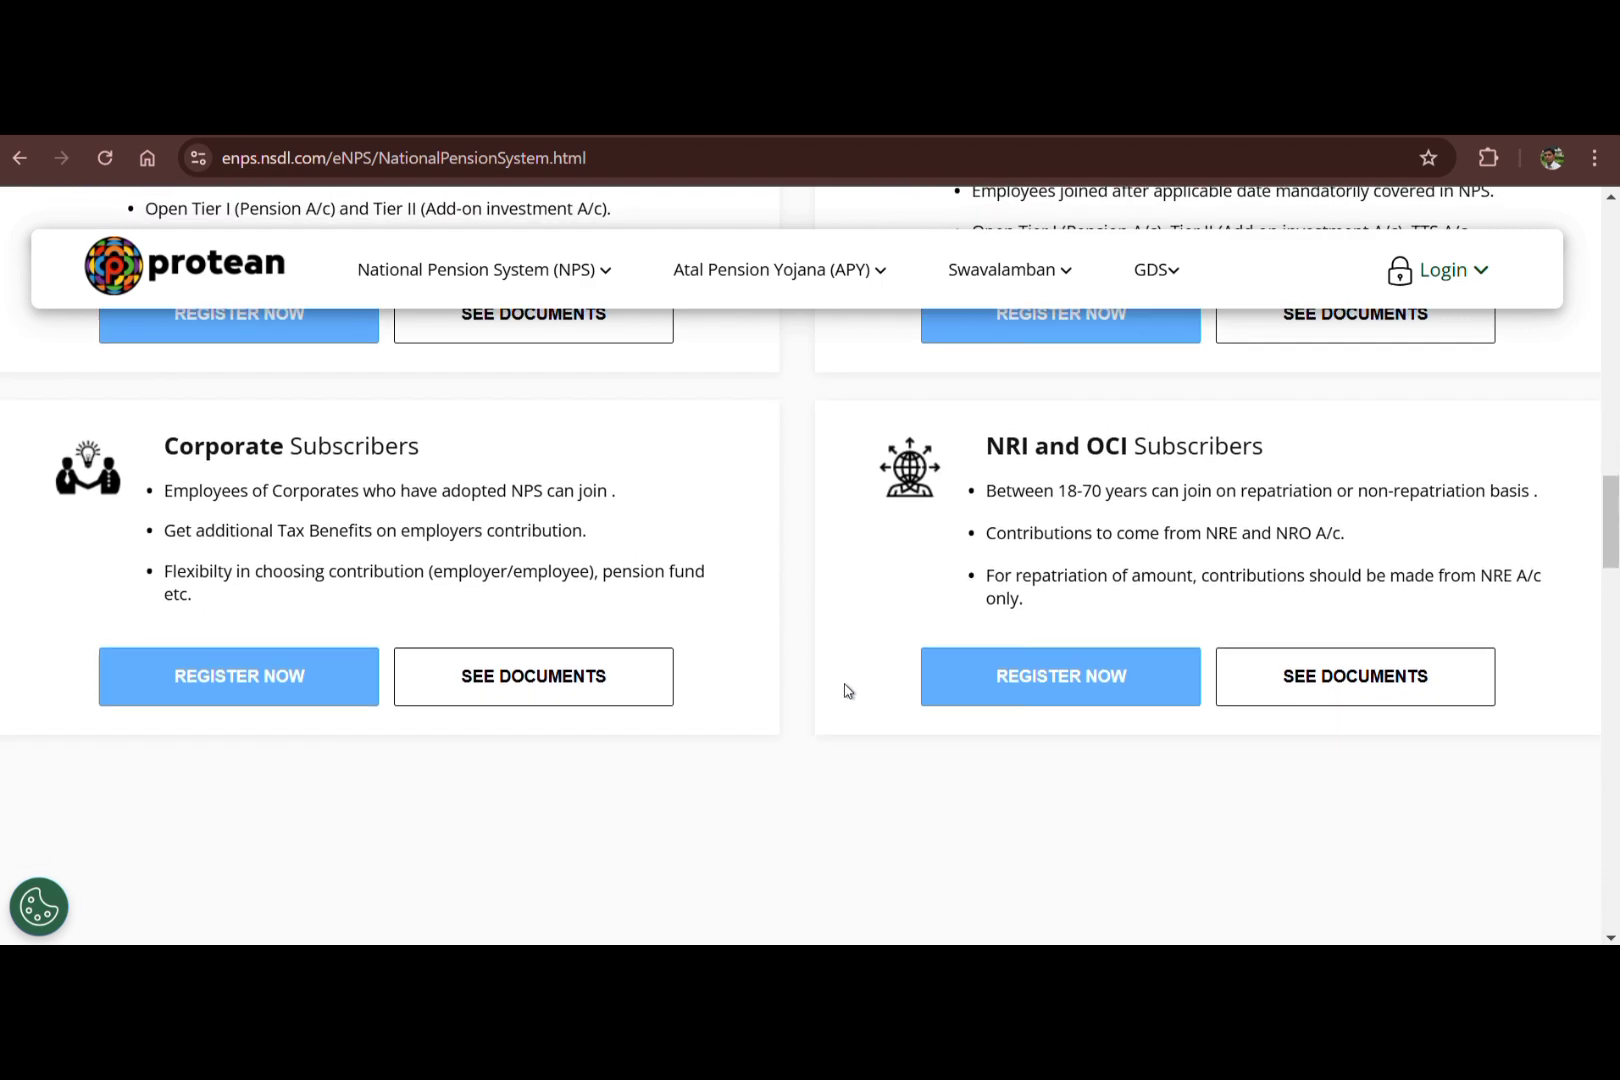
scroll(846, 688, "up", 3)
scroll(846, 688, "up", 1)
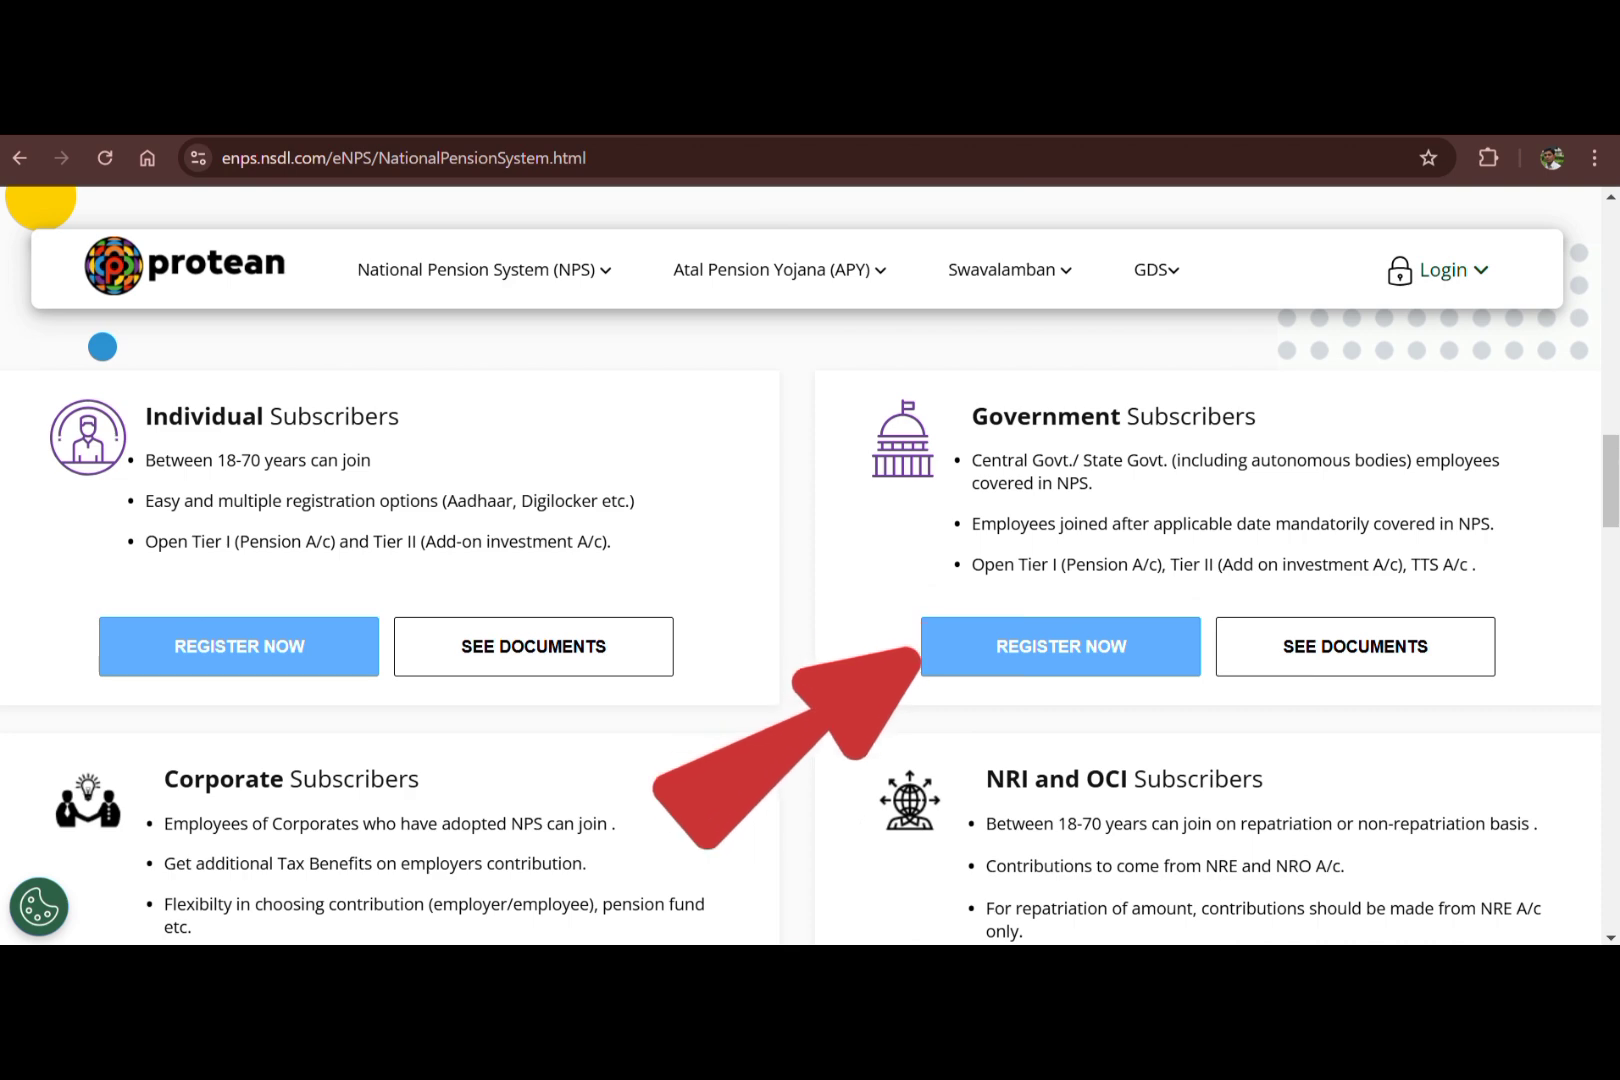
Start a Government REGISTER NOW registration and begin entering the date of birth in the modal.
left_click(1058, 660)
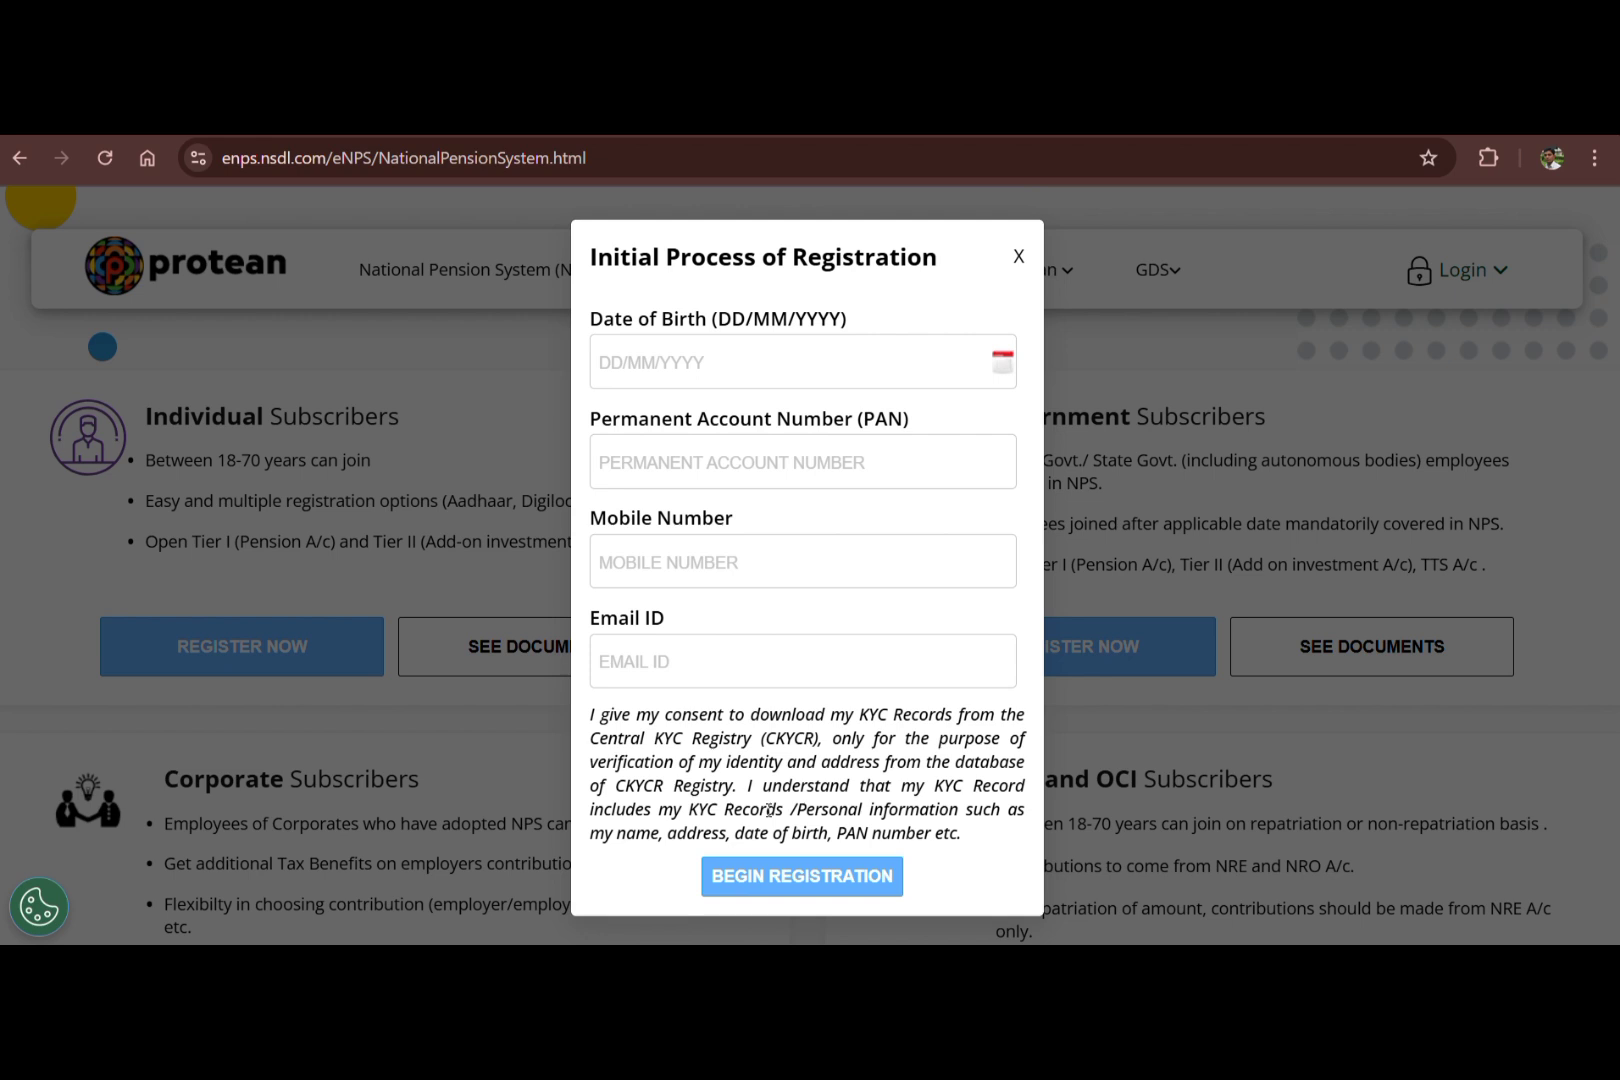
left_click(631, 363)
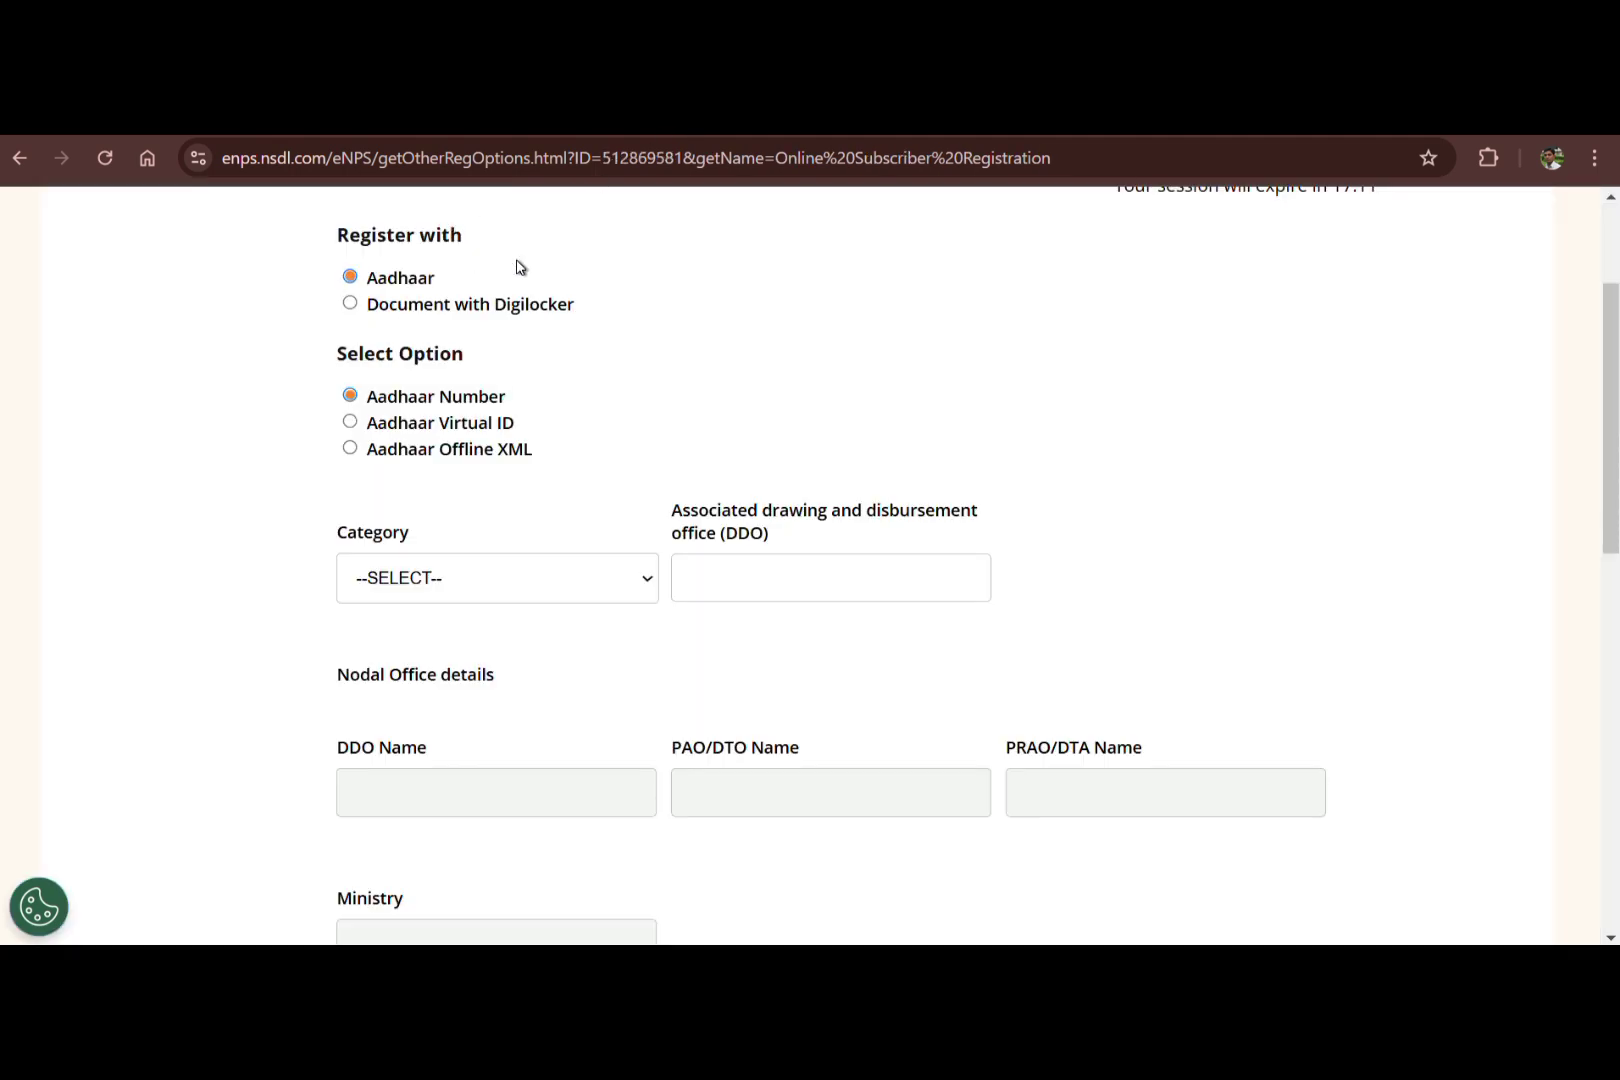
Scroll down to the Category field and open its list of subscriber categories.
scroll(518, 266, "down", 2)
scroll(518, 266, "up", 5)
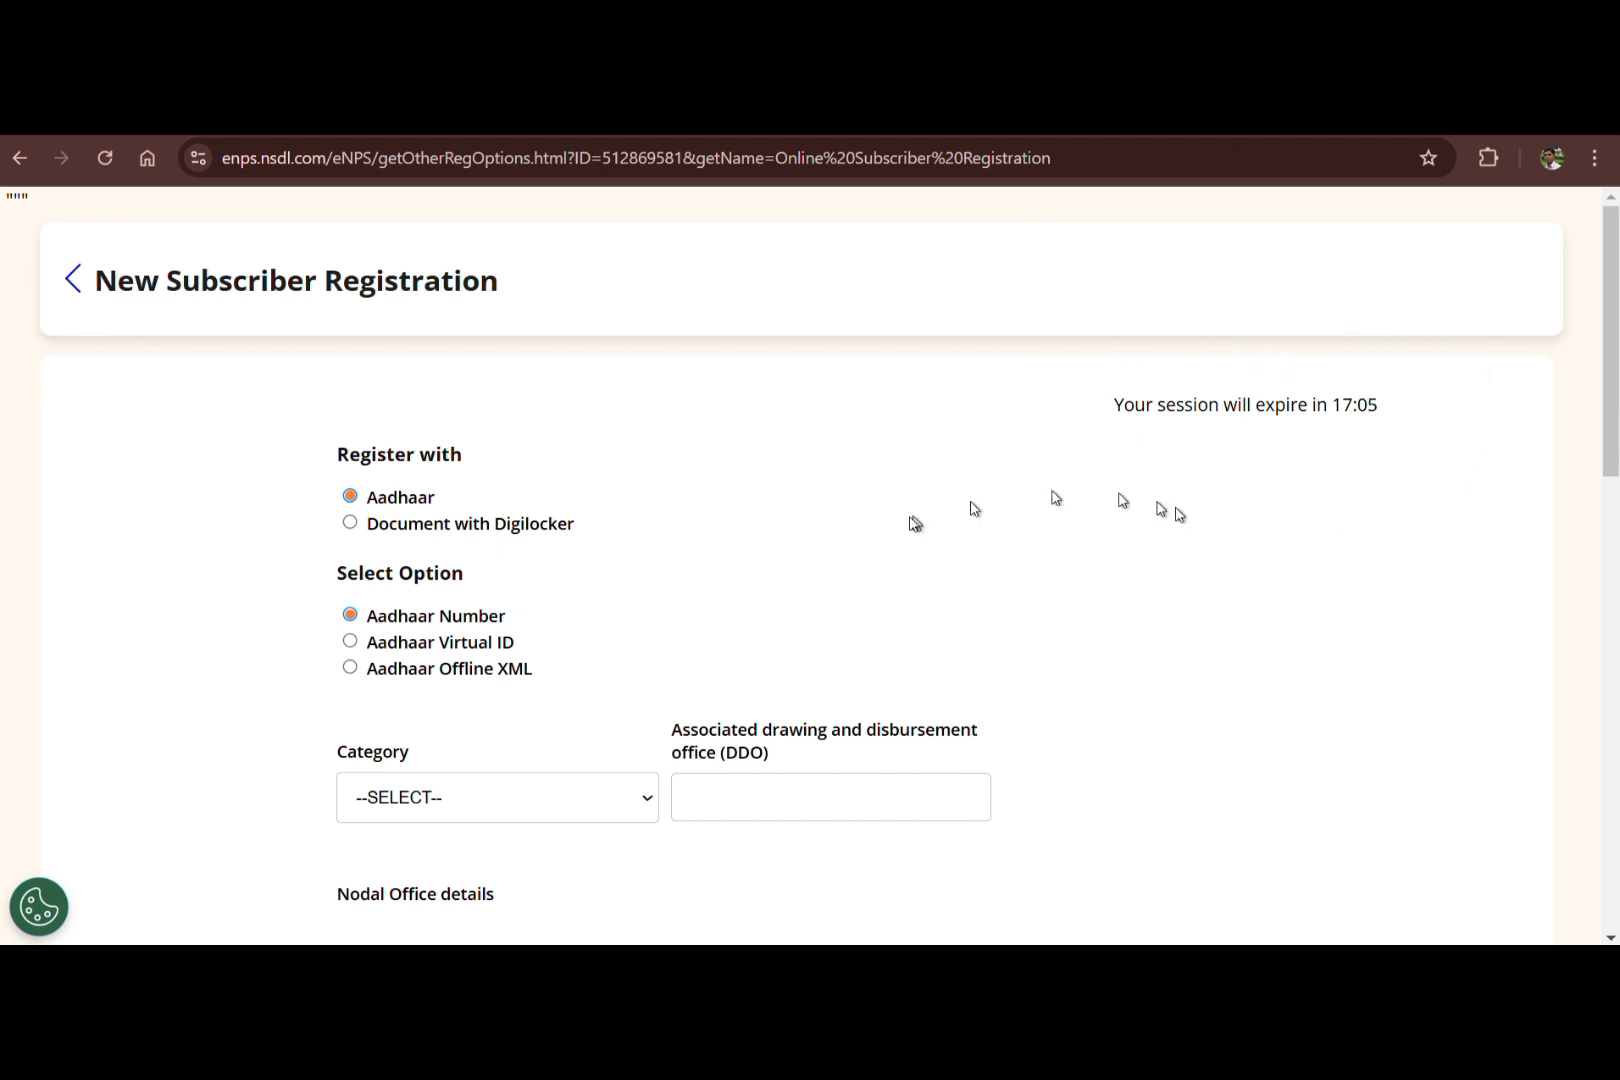
scroll(604, 513, "down", 1)
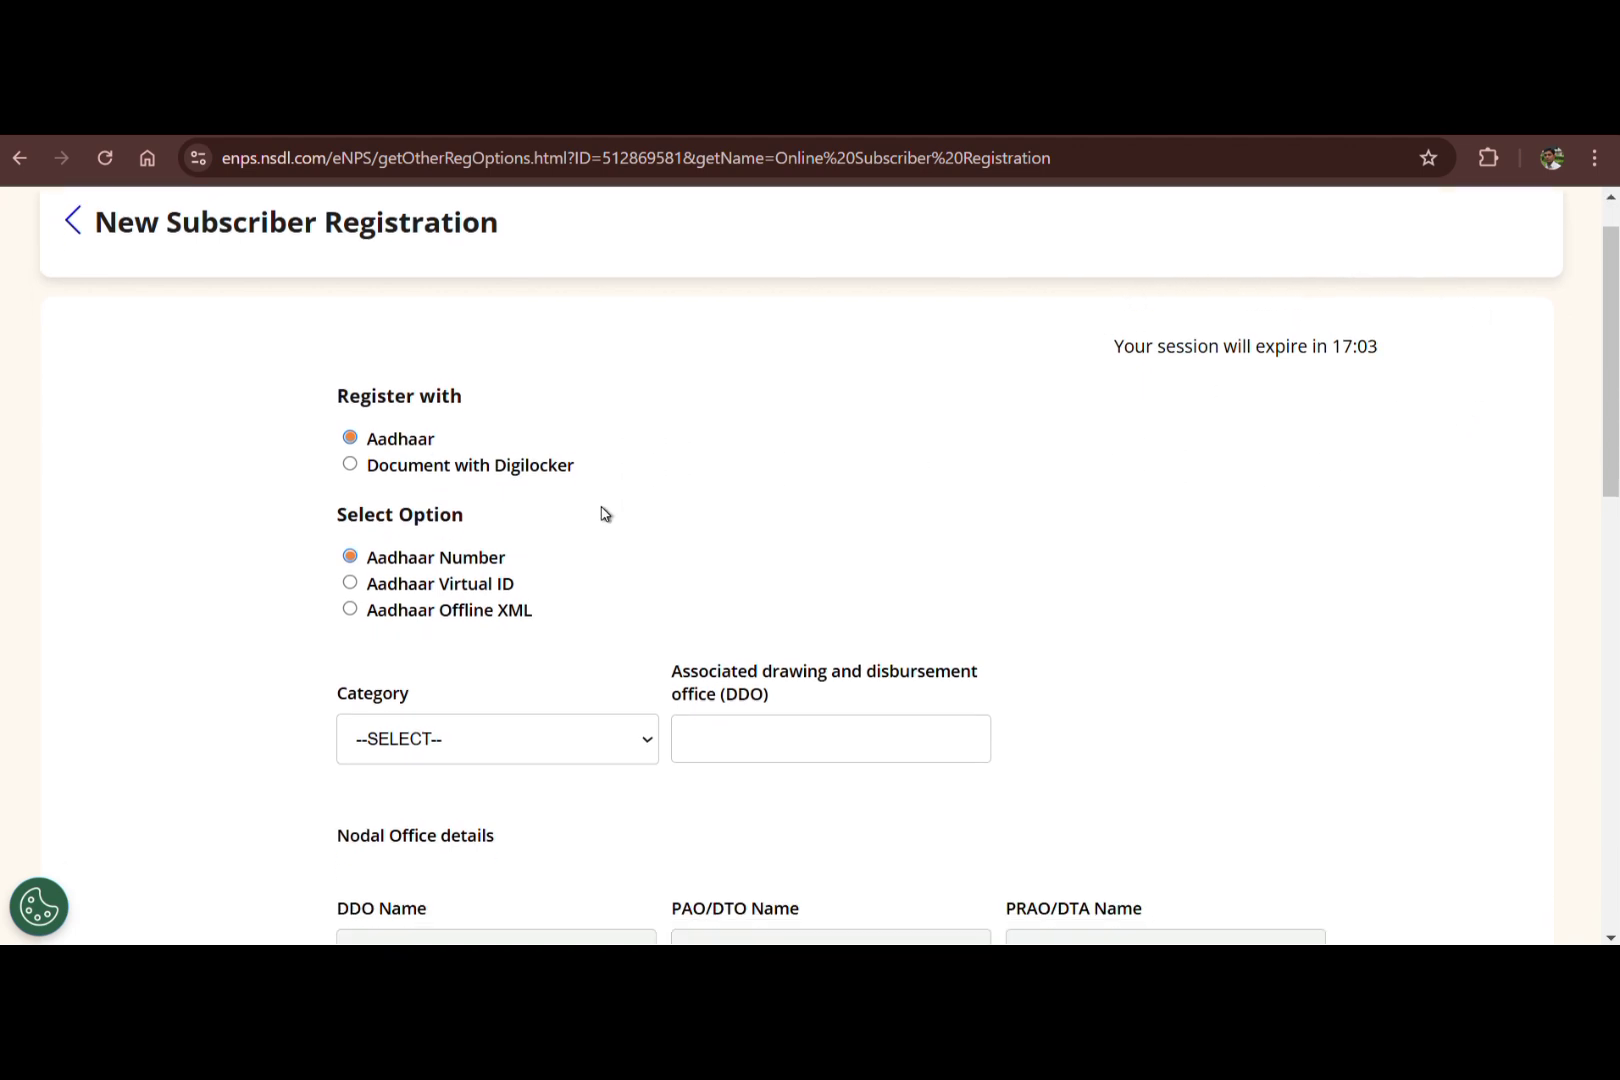
scroll(604, 513, "down", 1)
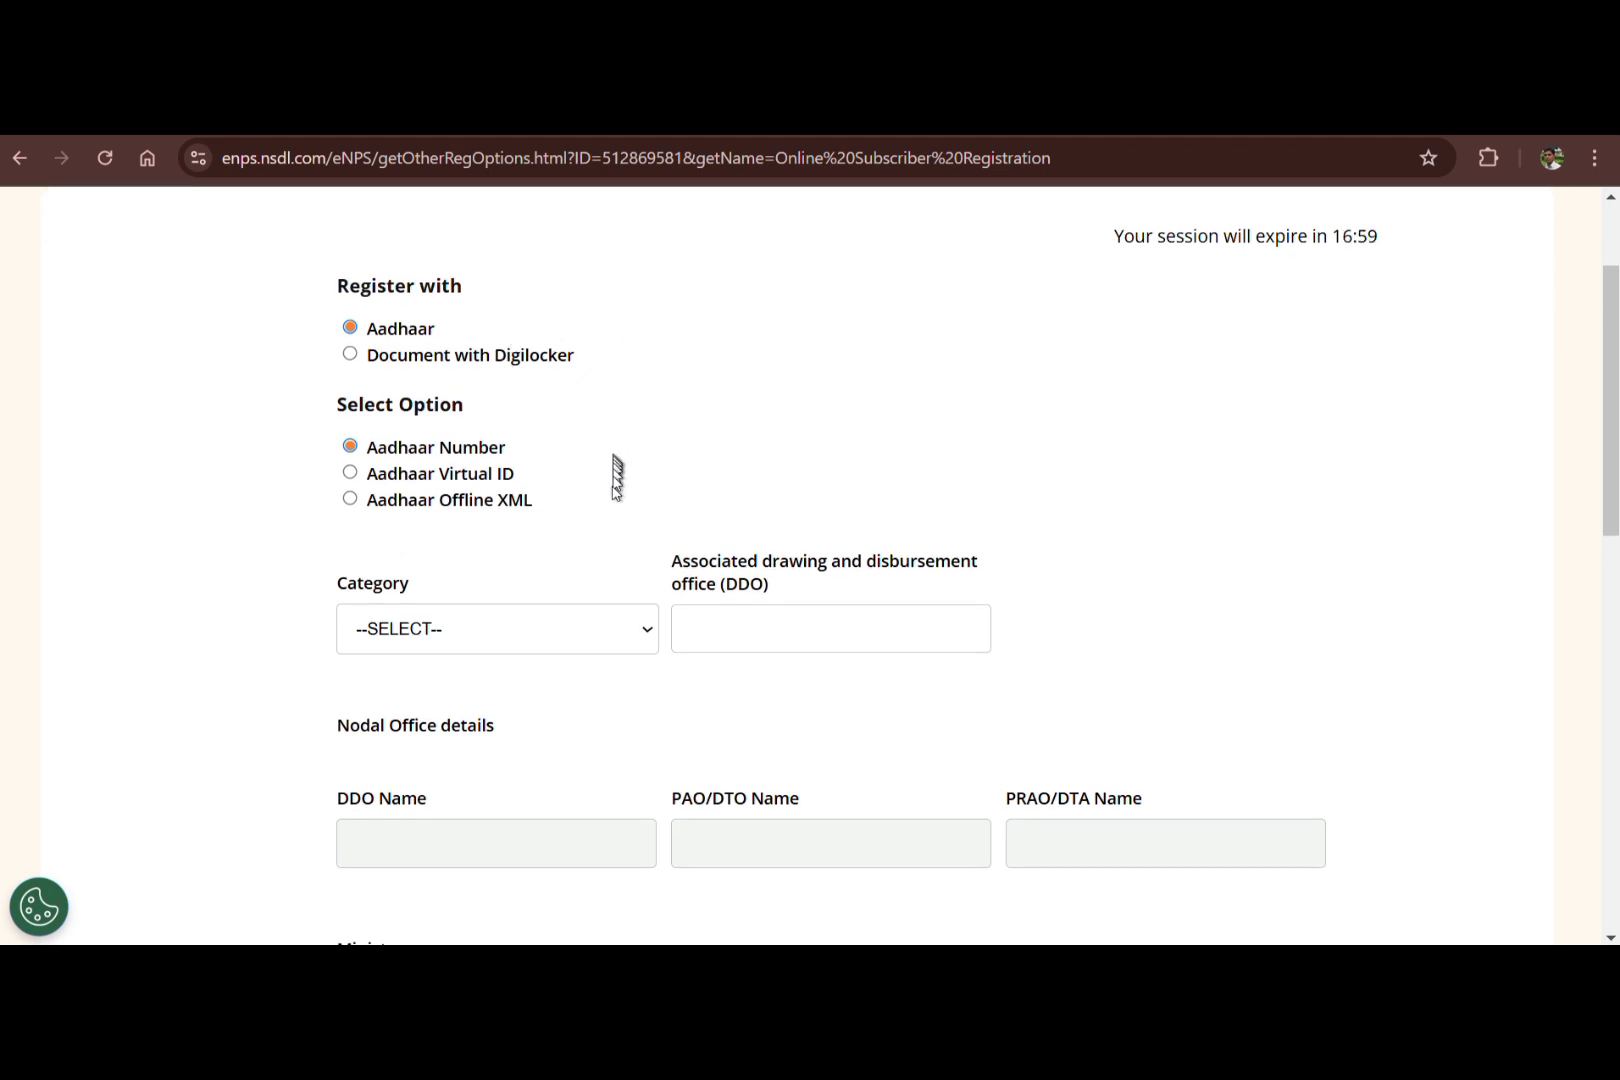
scroll(615, 533, "down", 1)
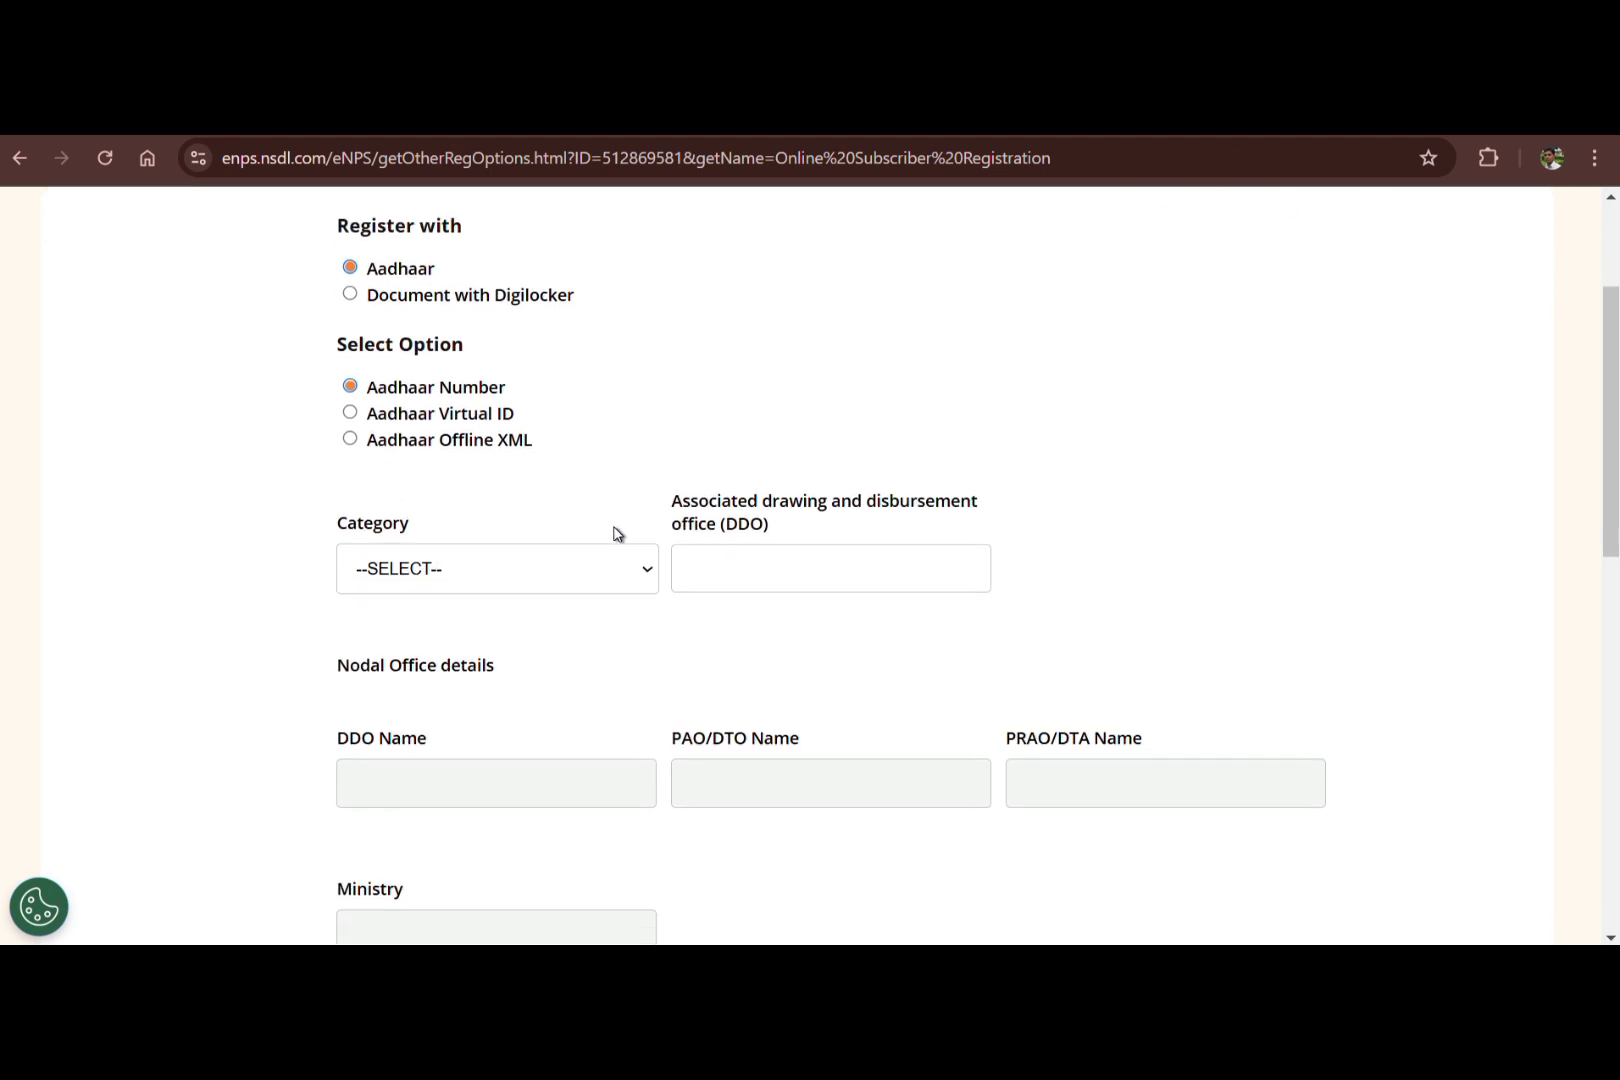
scroll(219, 625, "down", 1)
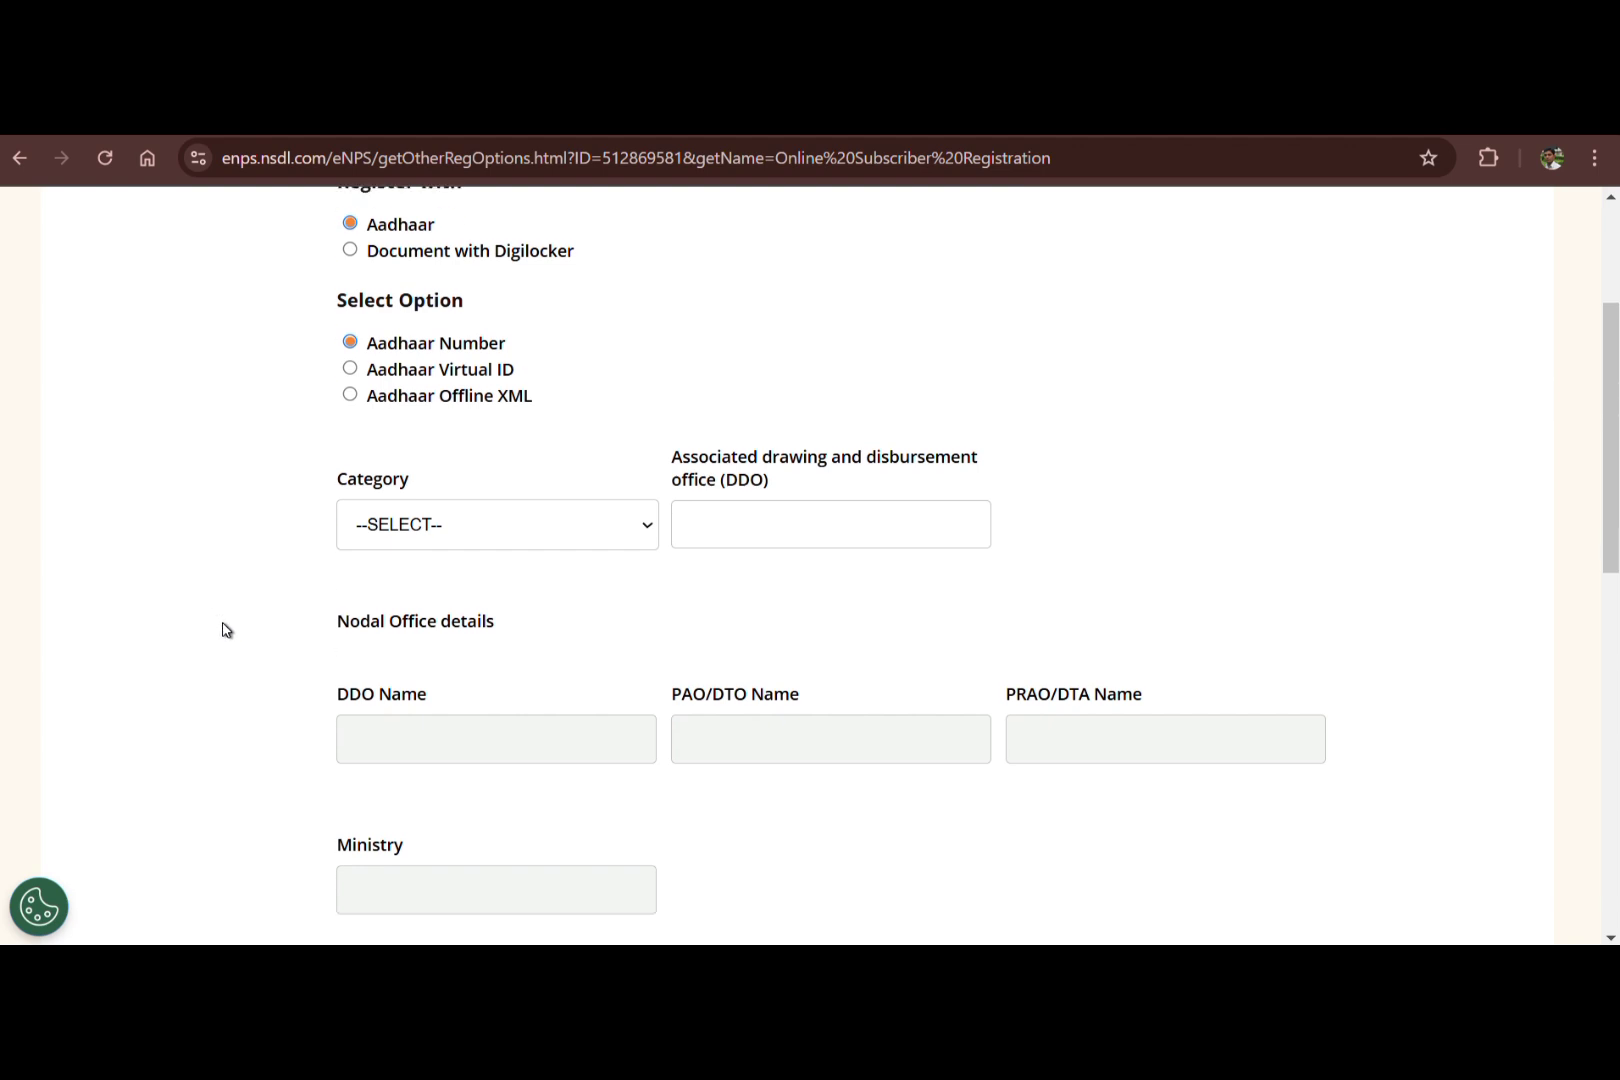
left_click(371, 500)
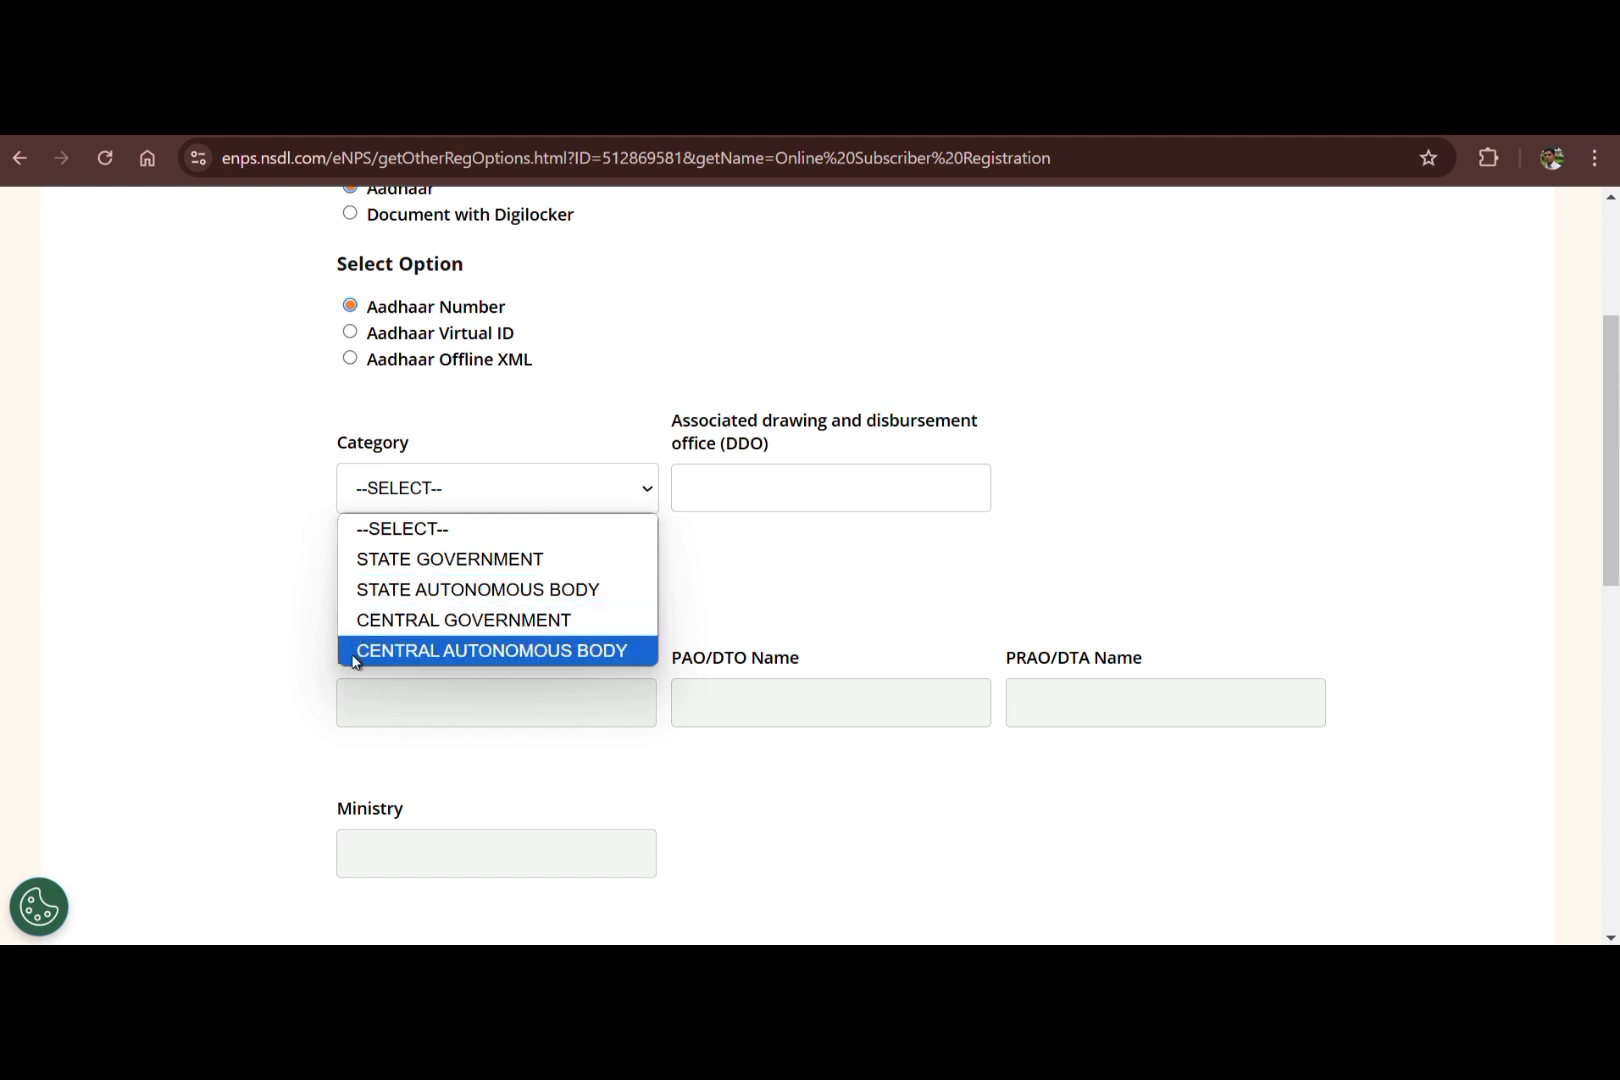
Set Category to STATE GOVERNMENT and State to BIHAR, then go to the DDO field.
left_click(366, 562)
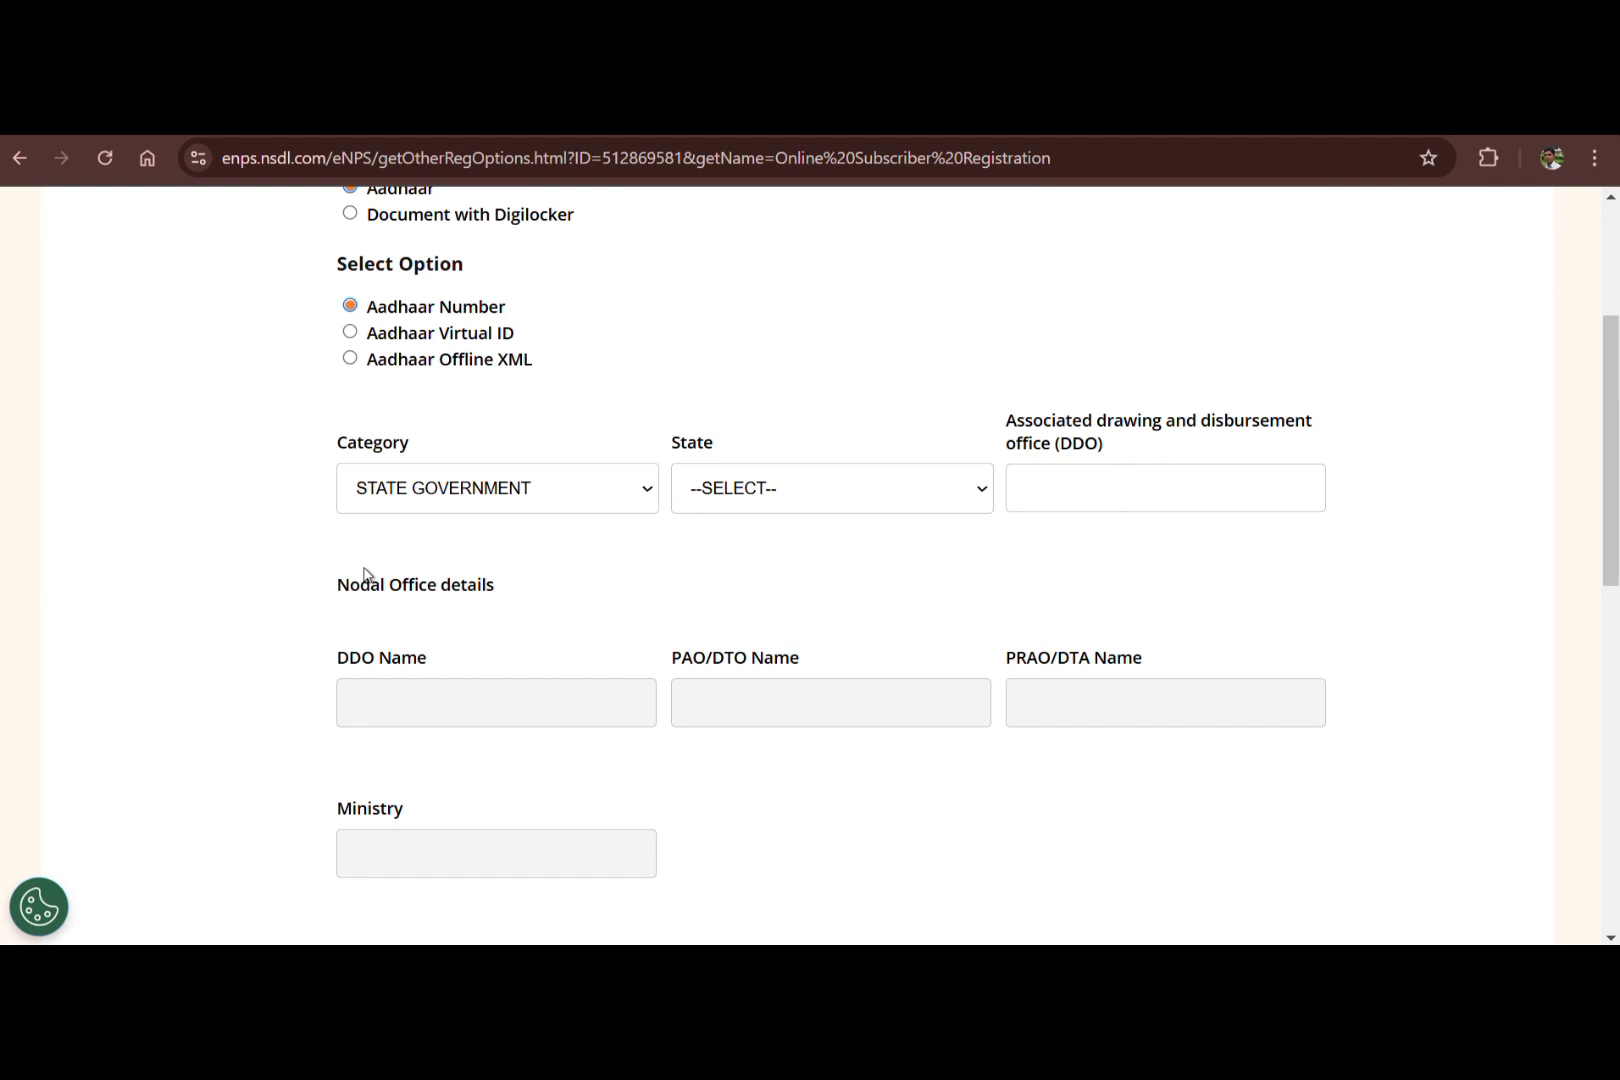
left_click(776, 500)
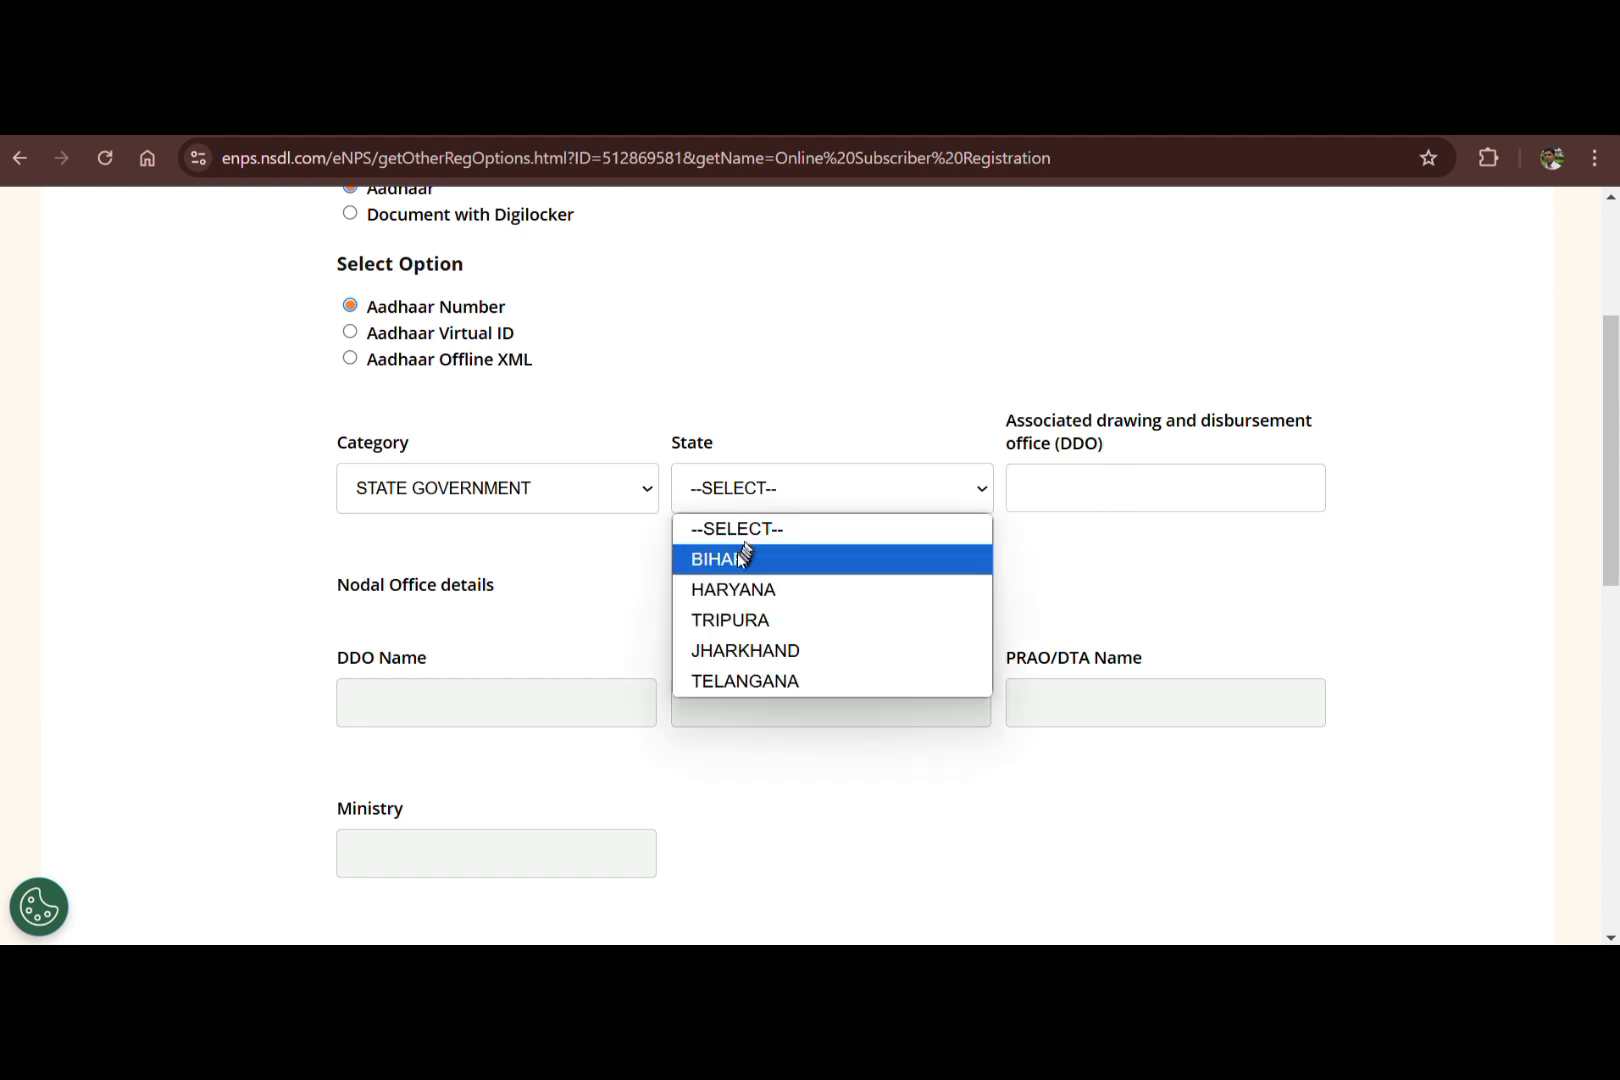
left_click(816, 569)
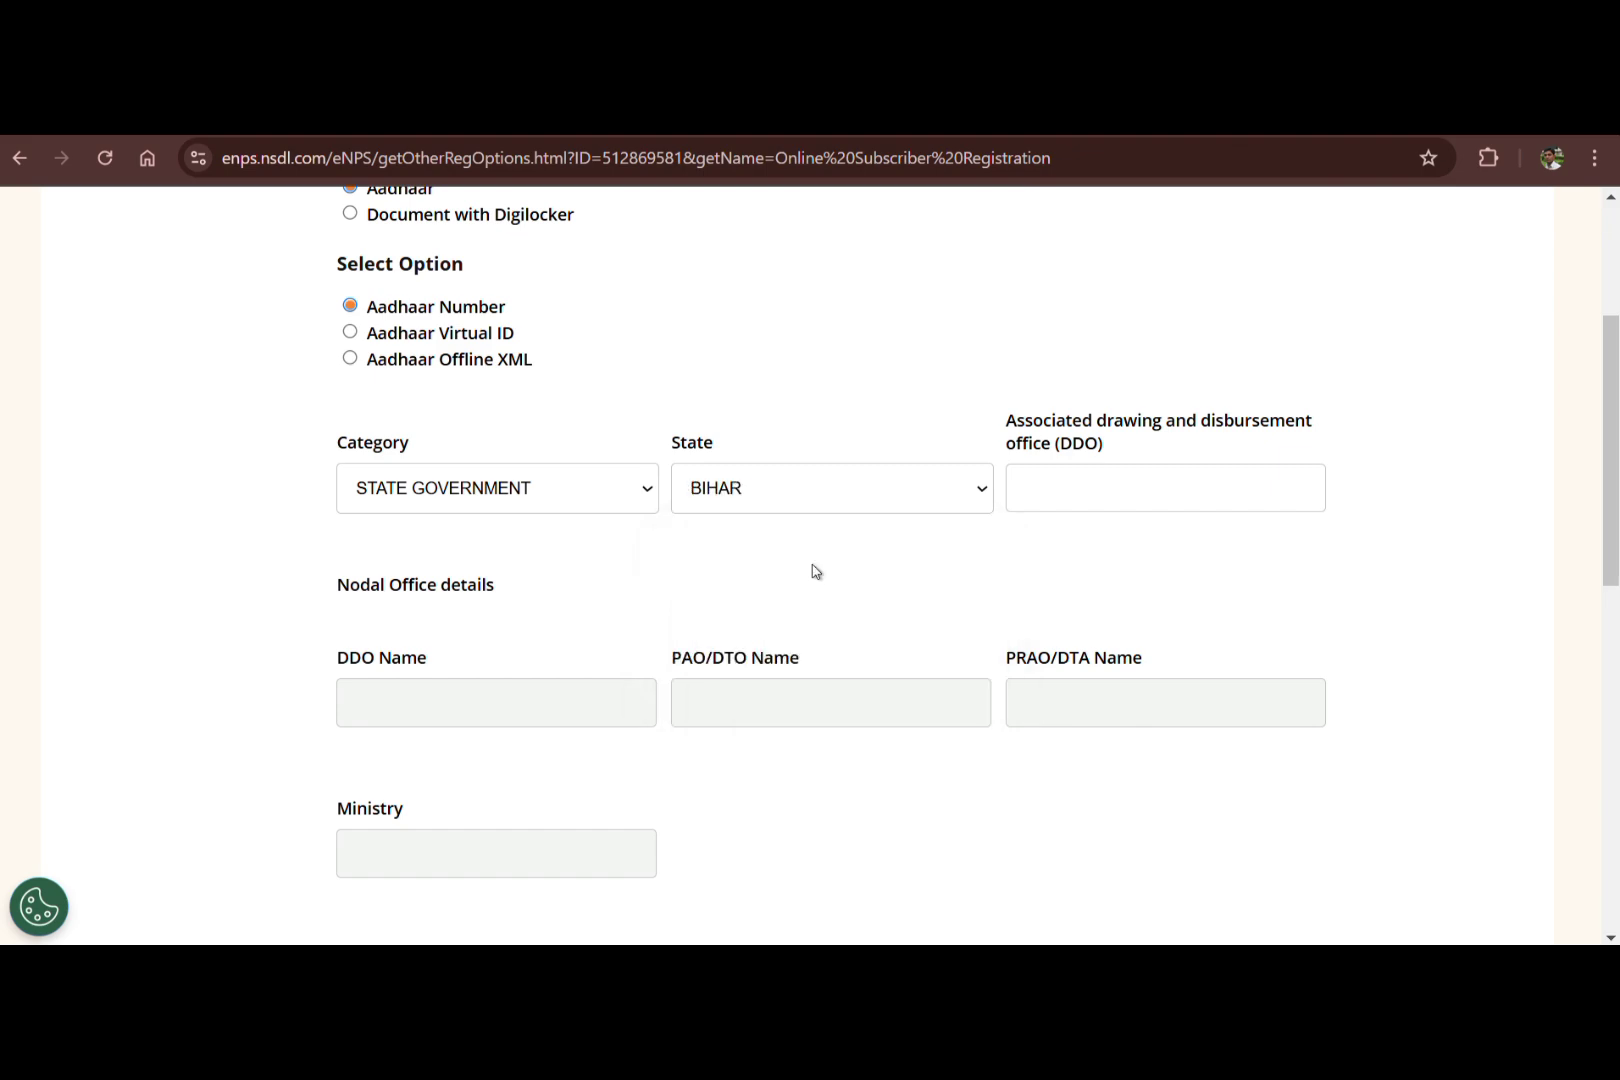
left_click(1087, 496)
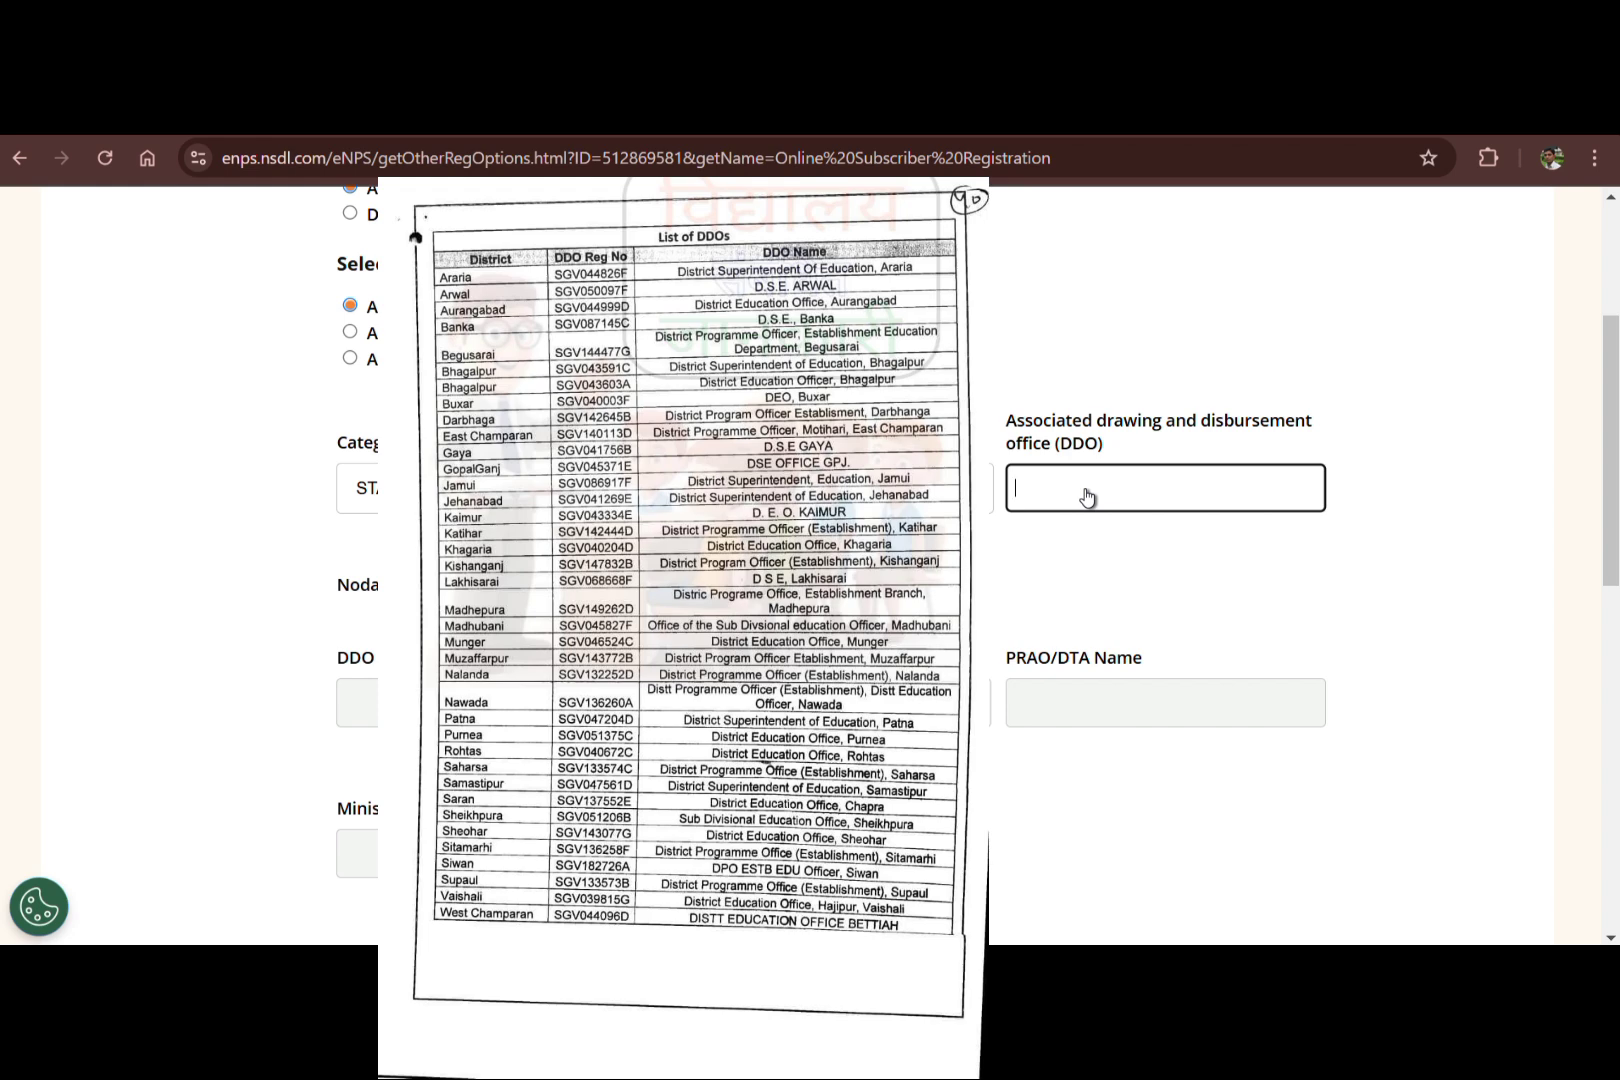
Enter DDO code SGV087145C and pick the SGV087145C-D.S.E., Banka office.
type("S")
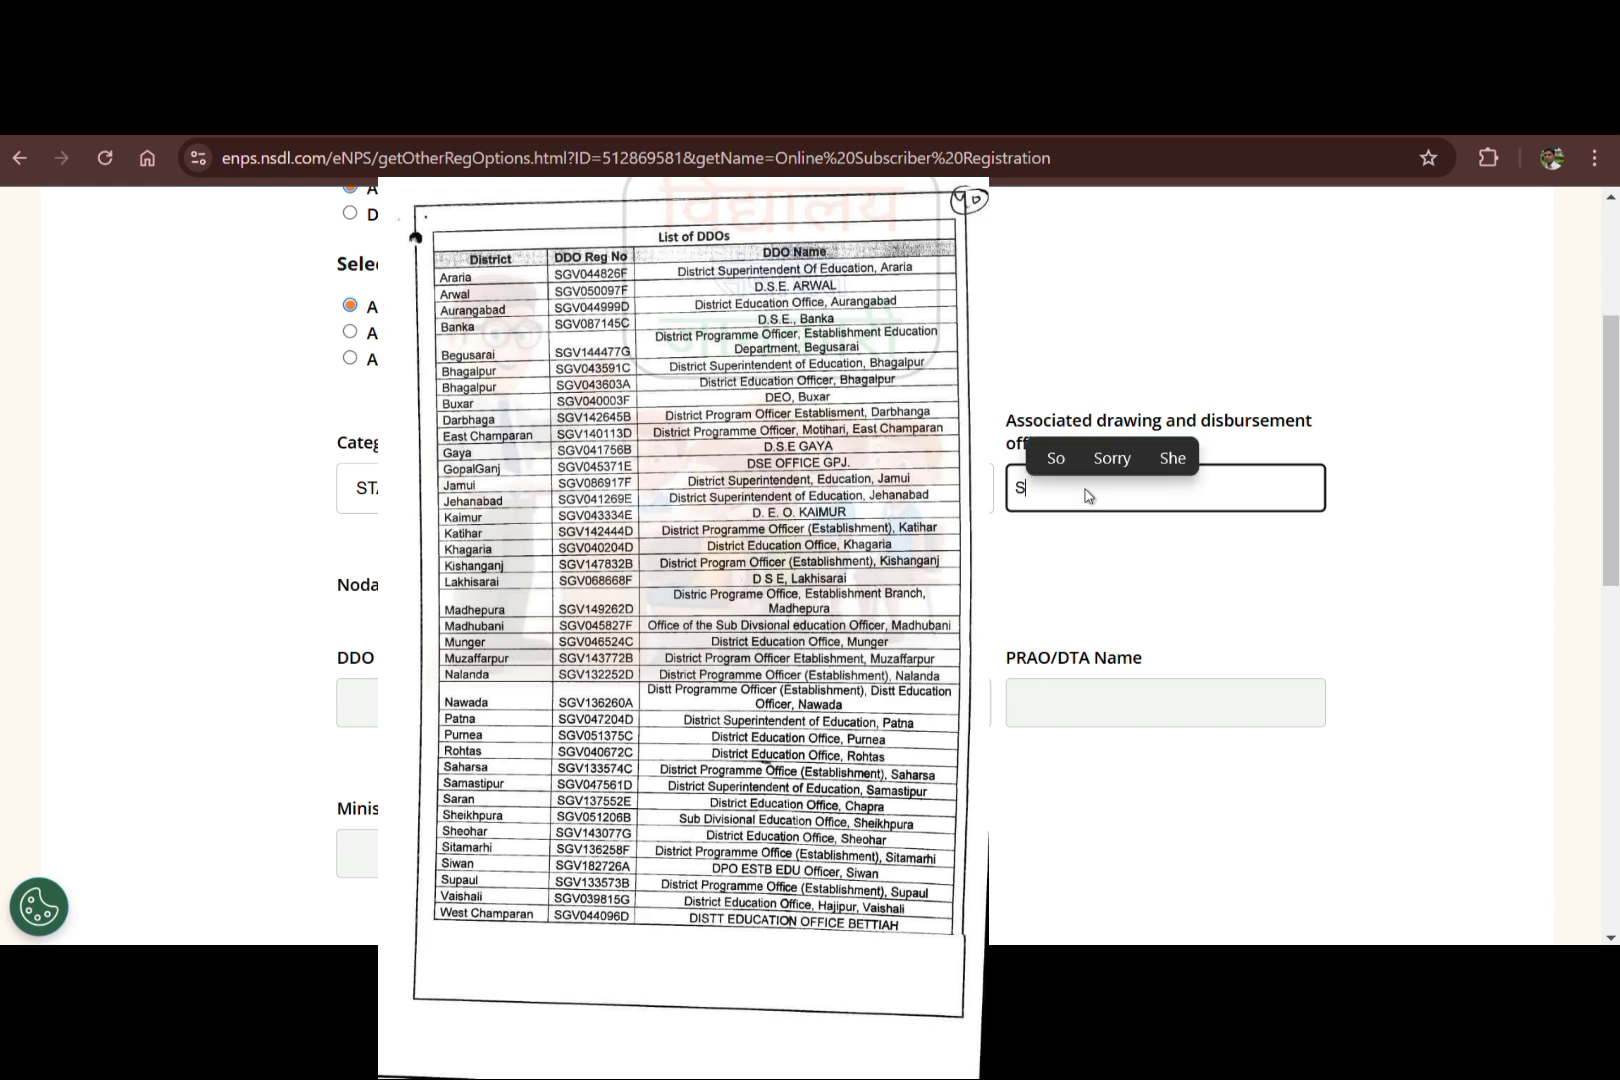
type("G")
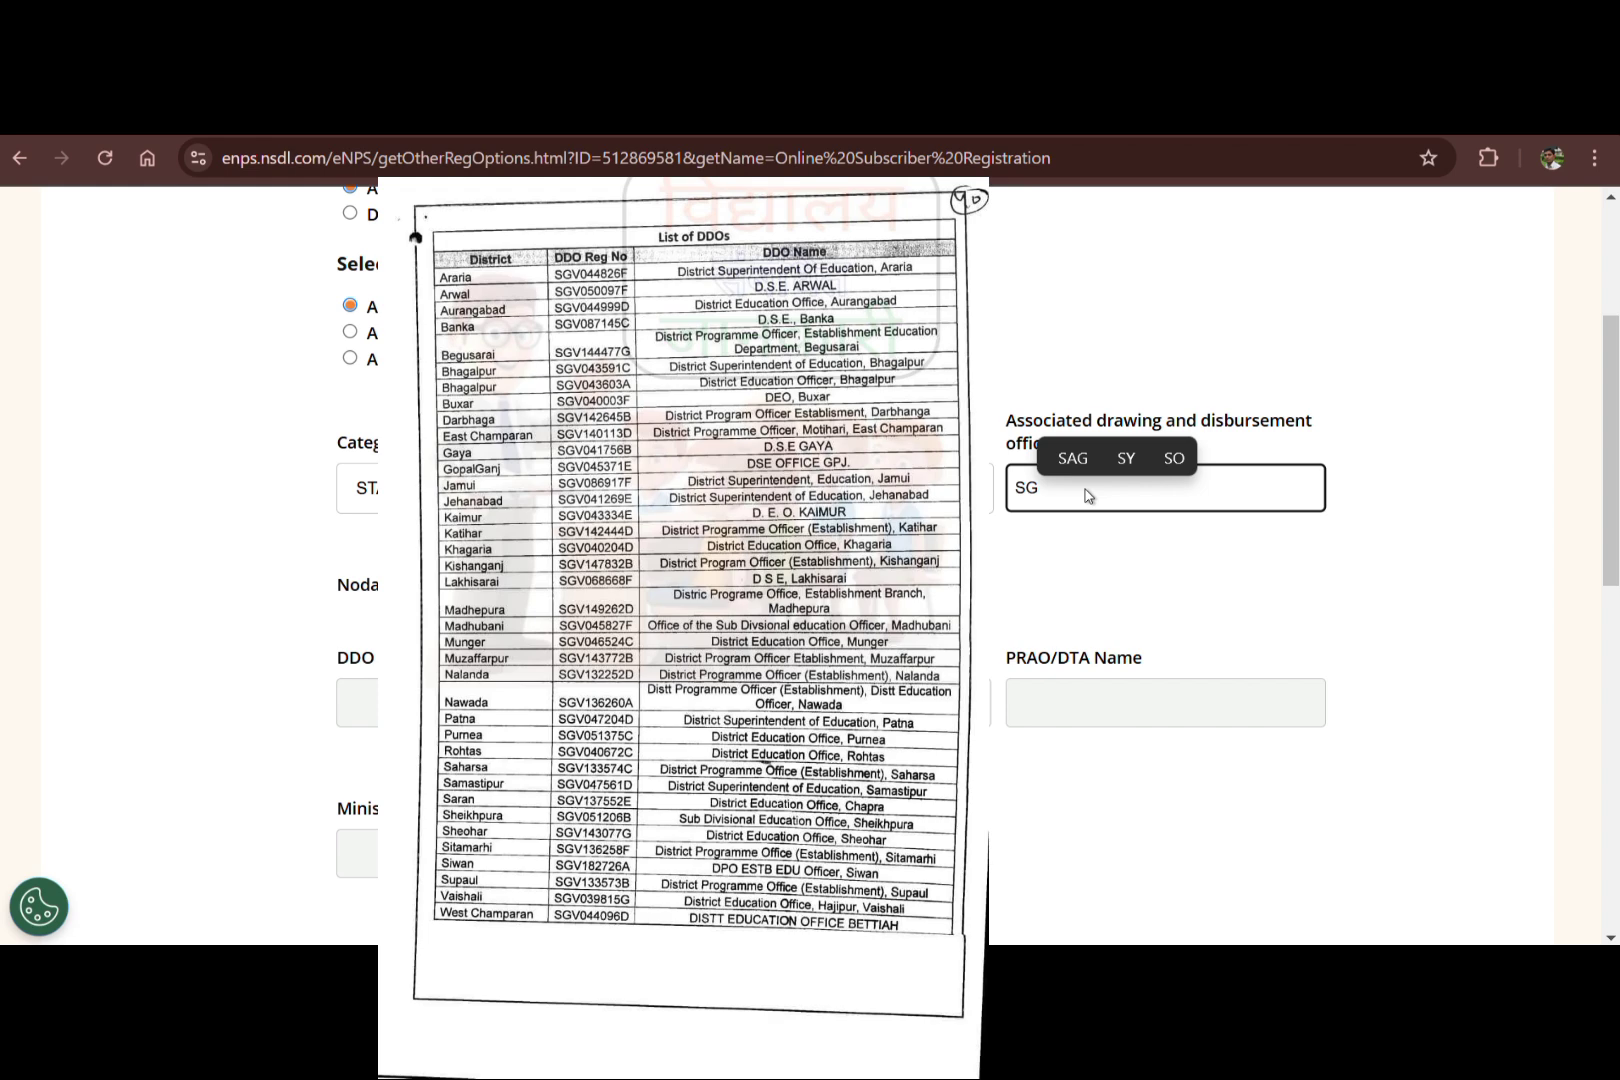
type("V0")
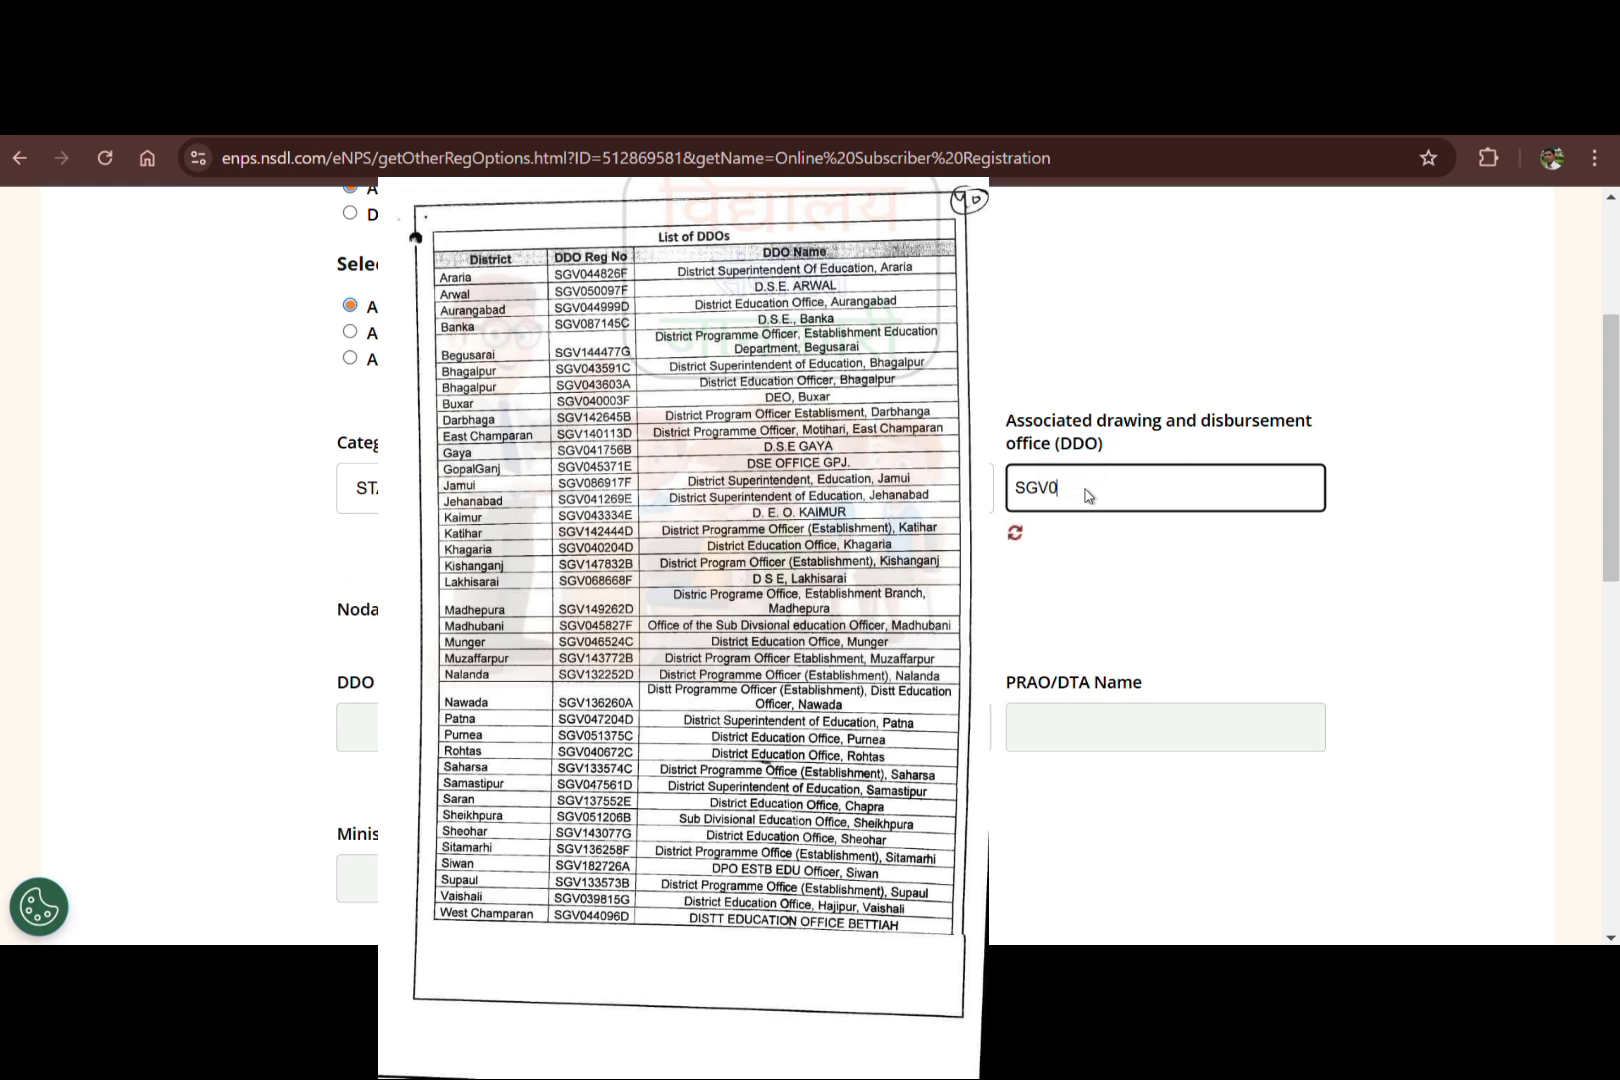
type("87")
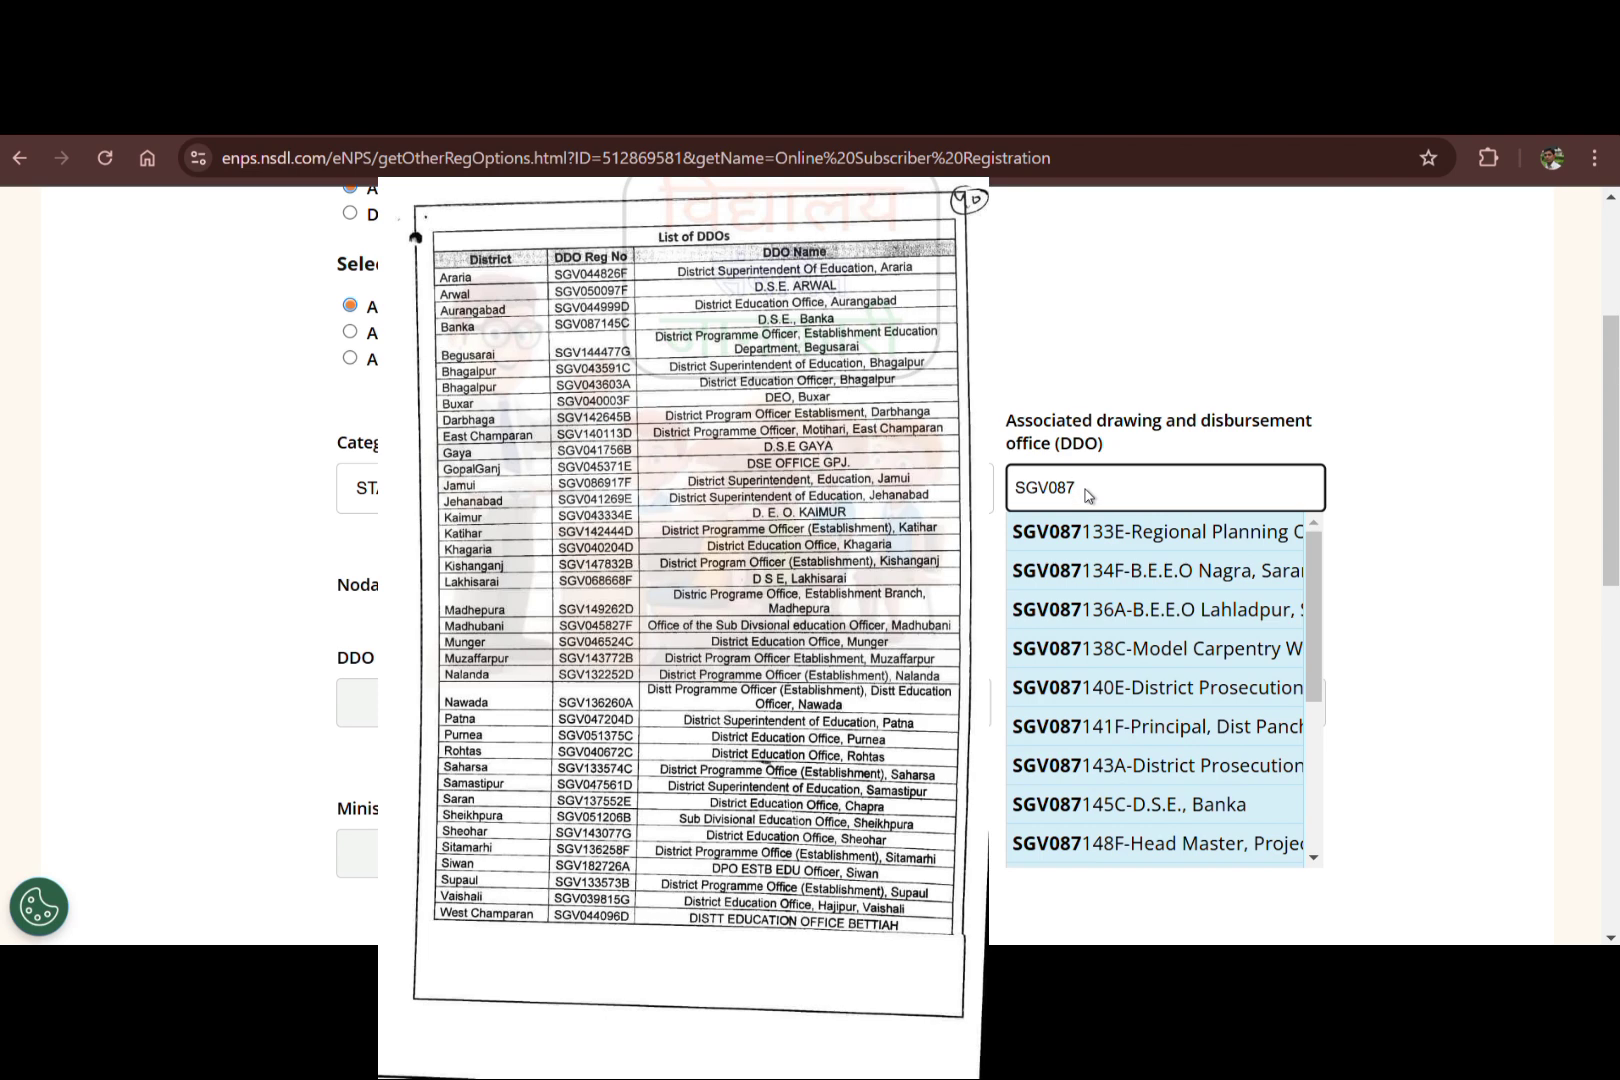
type("45")
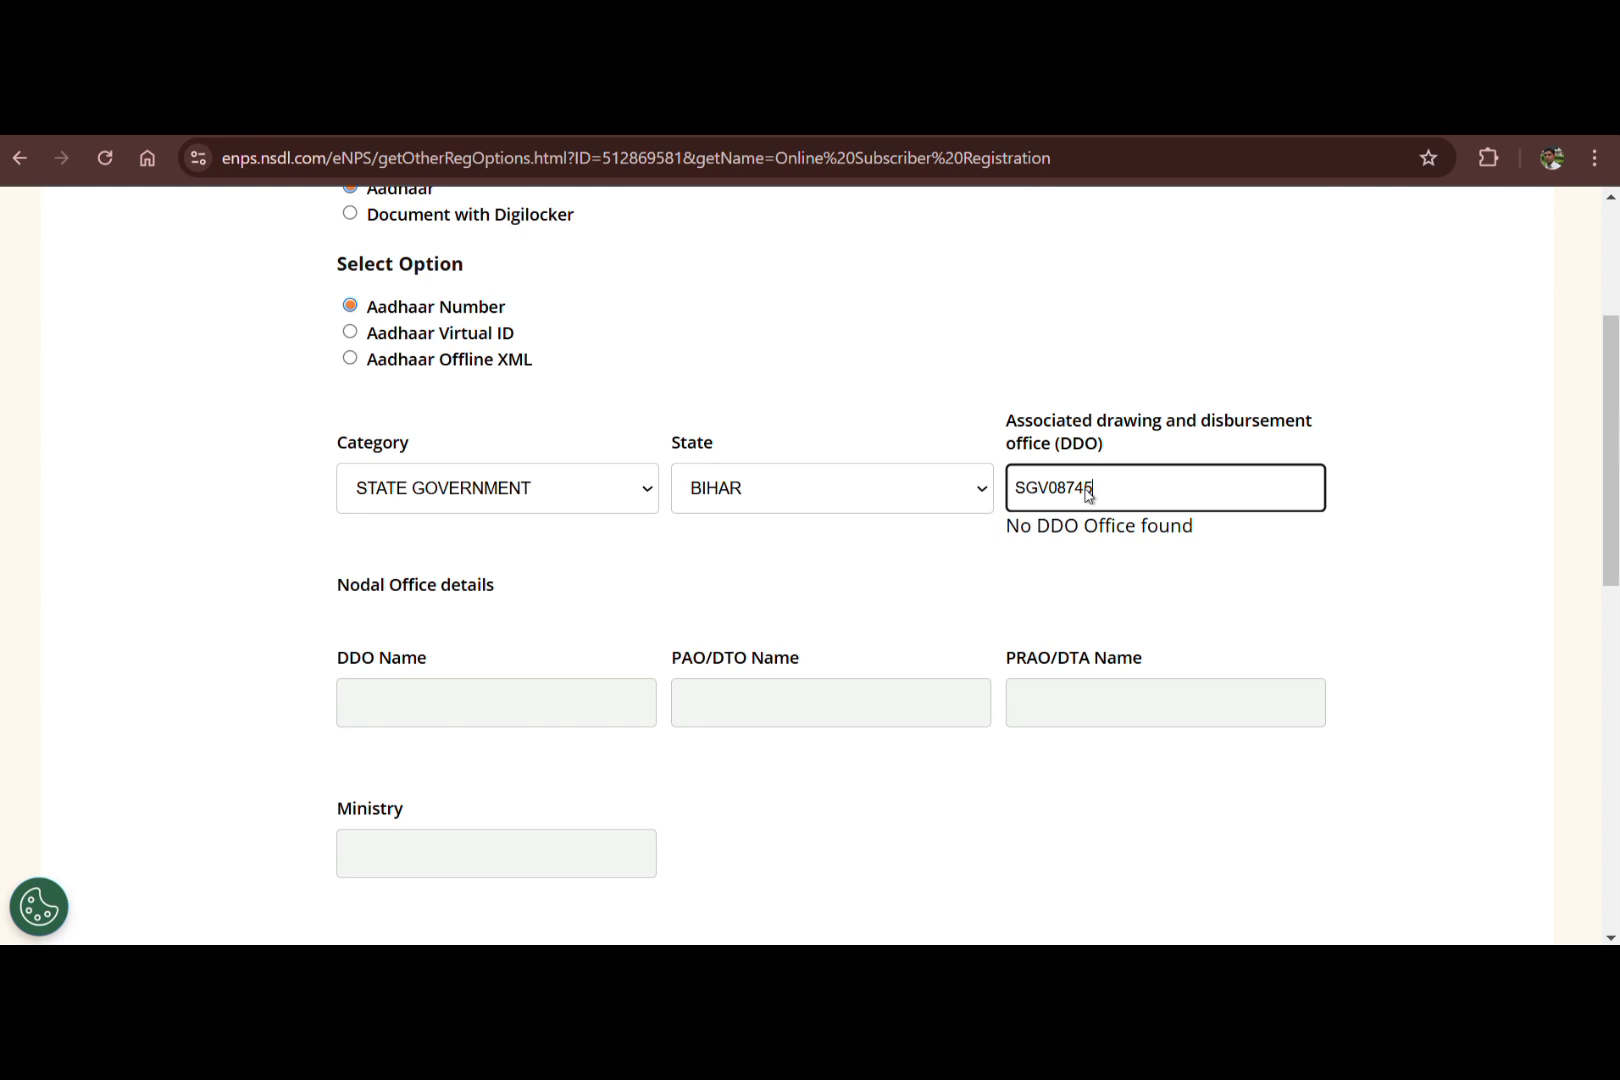
type("C")
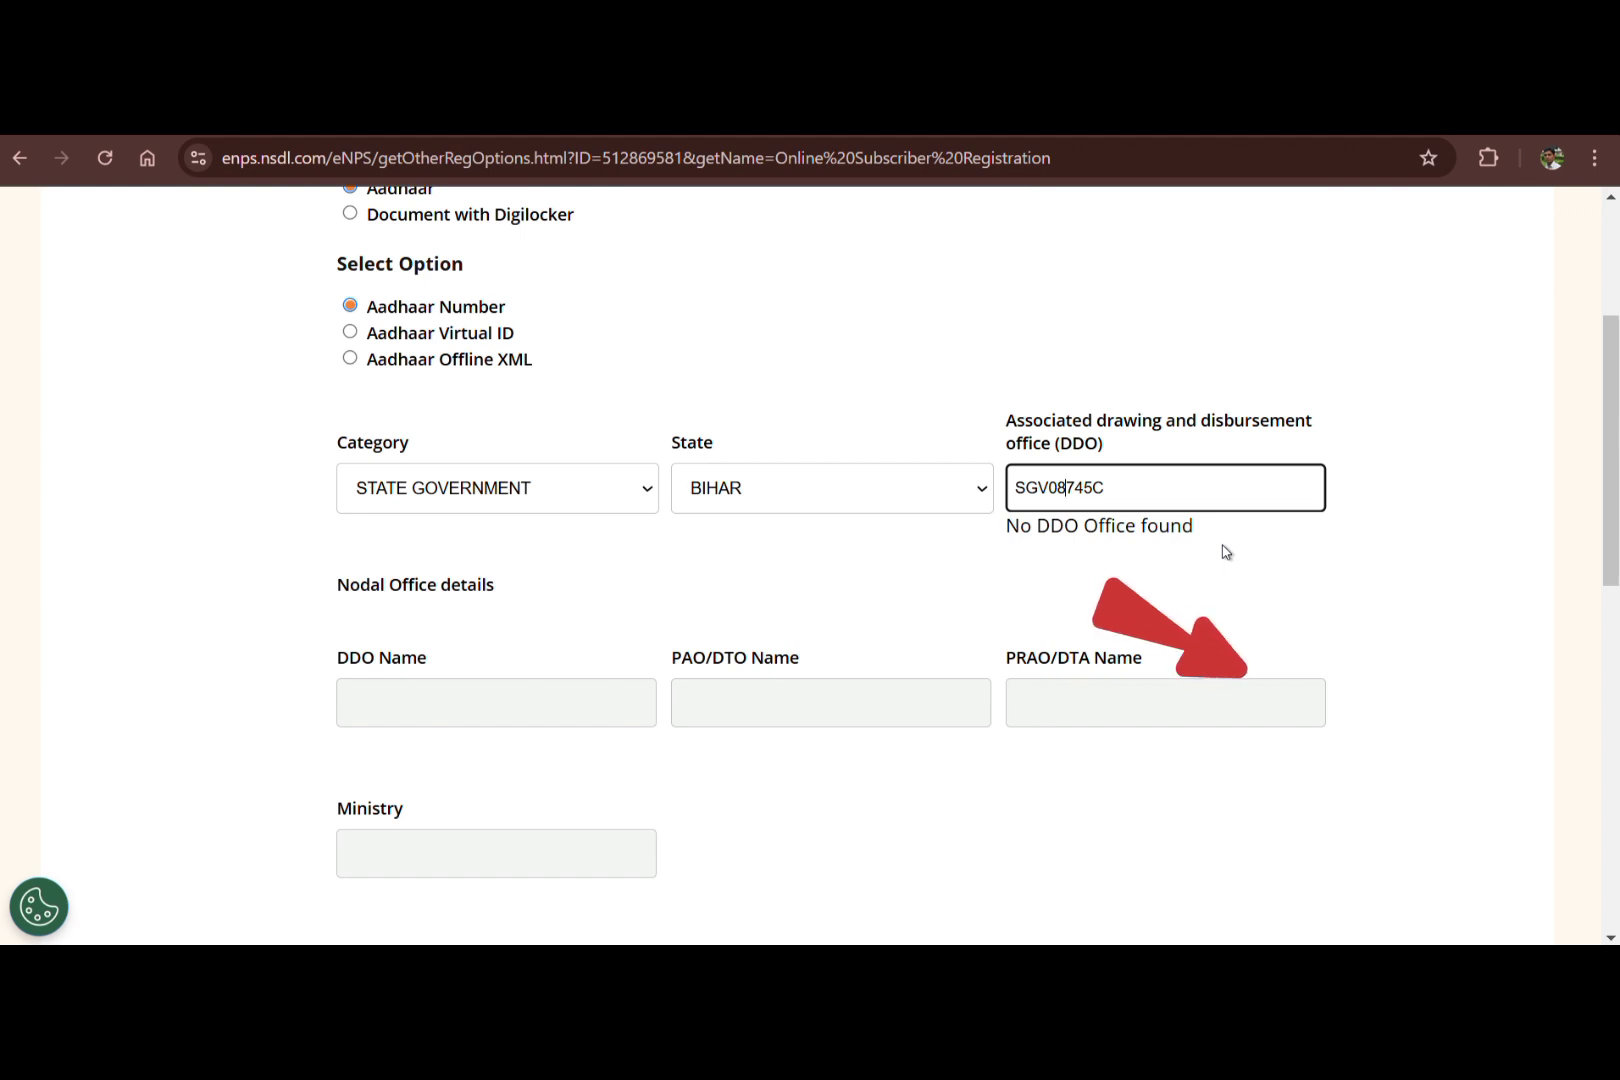
key("Right")
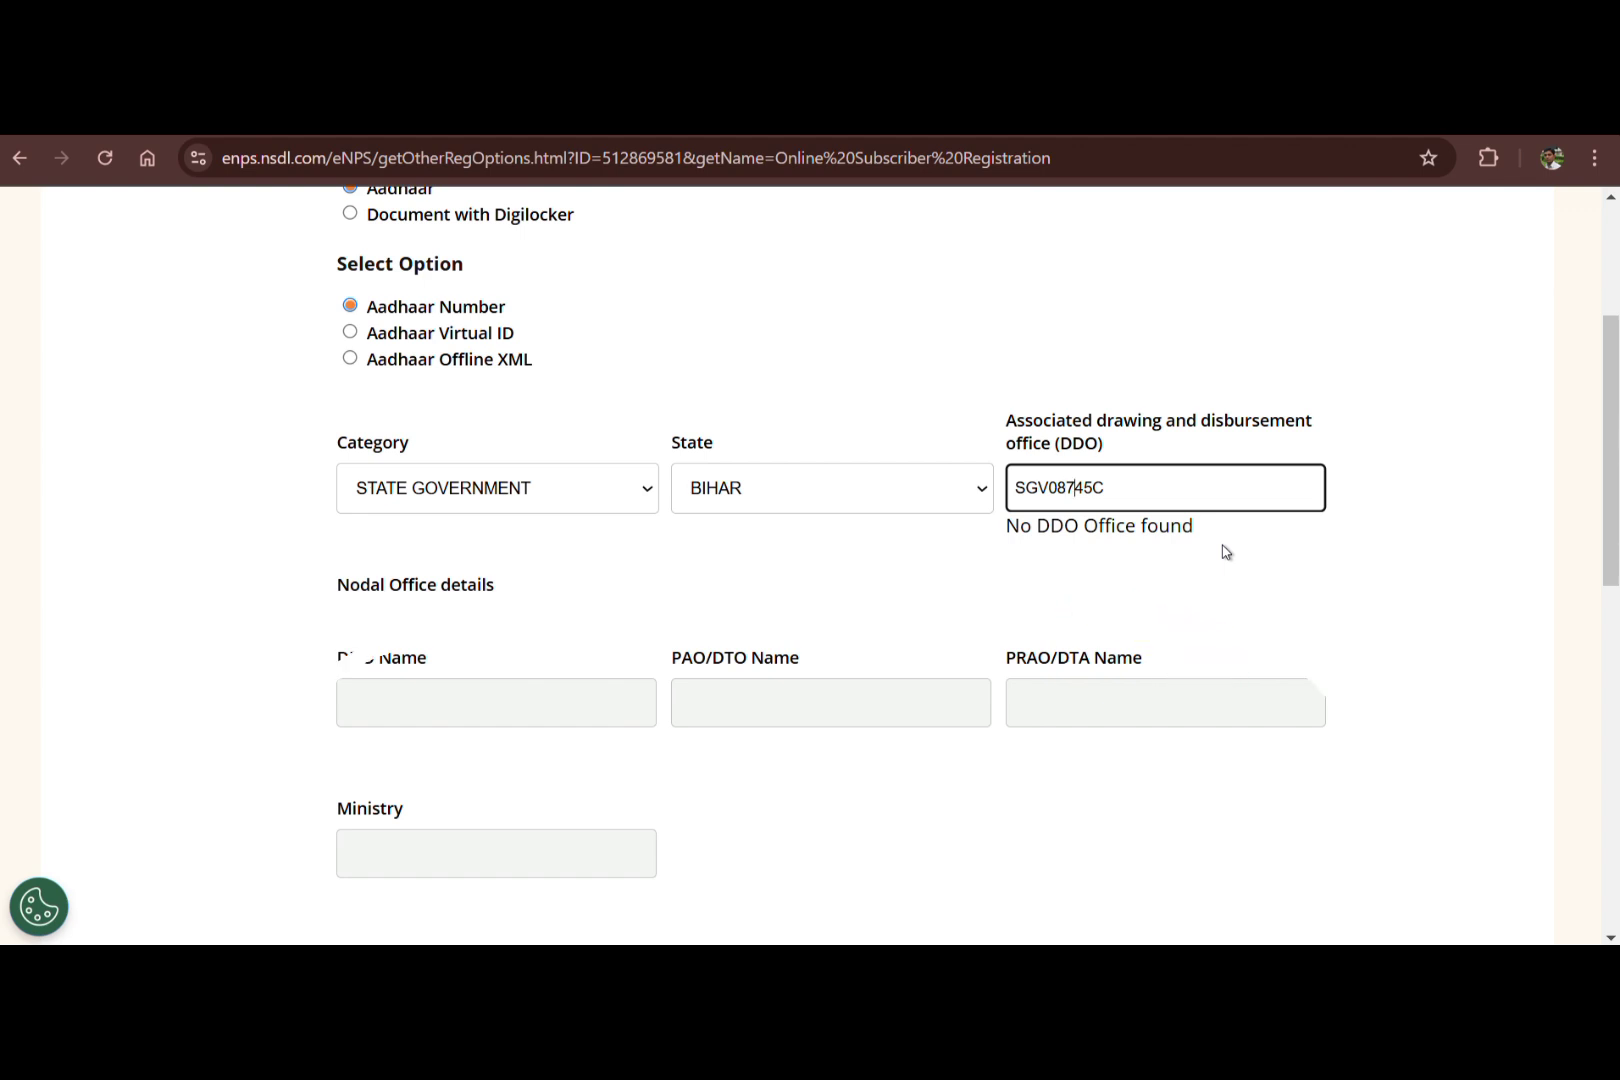
type("1")
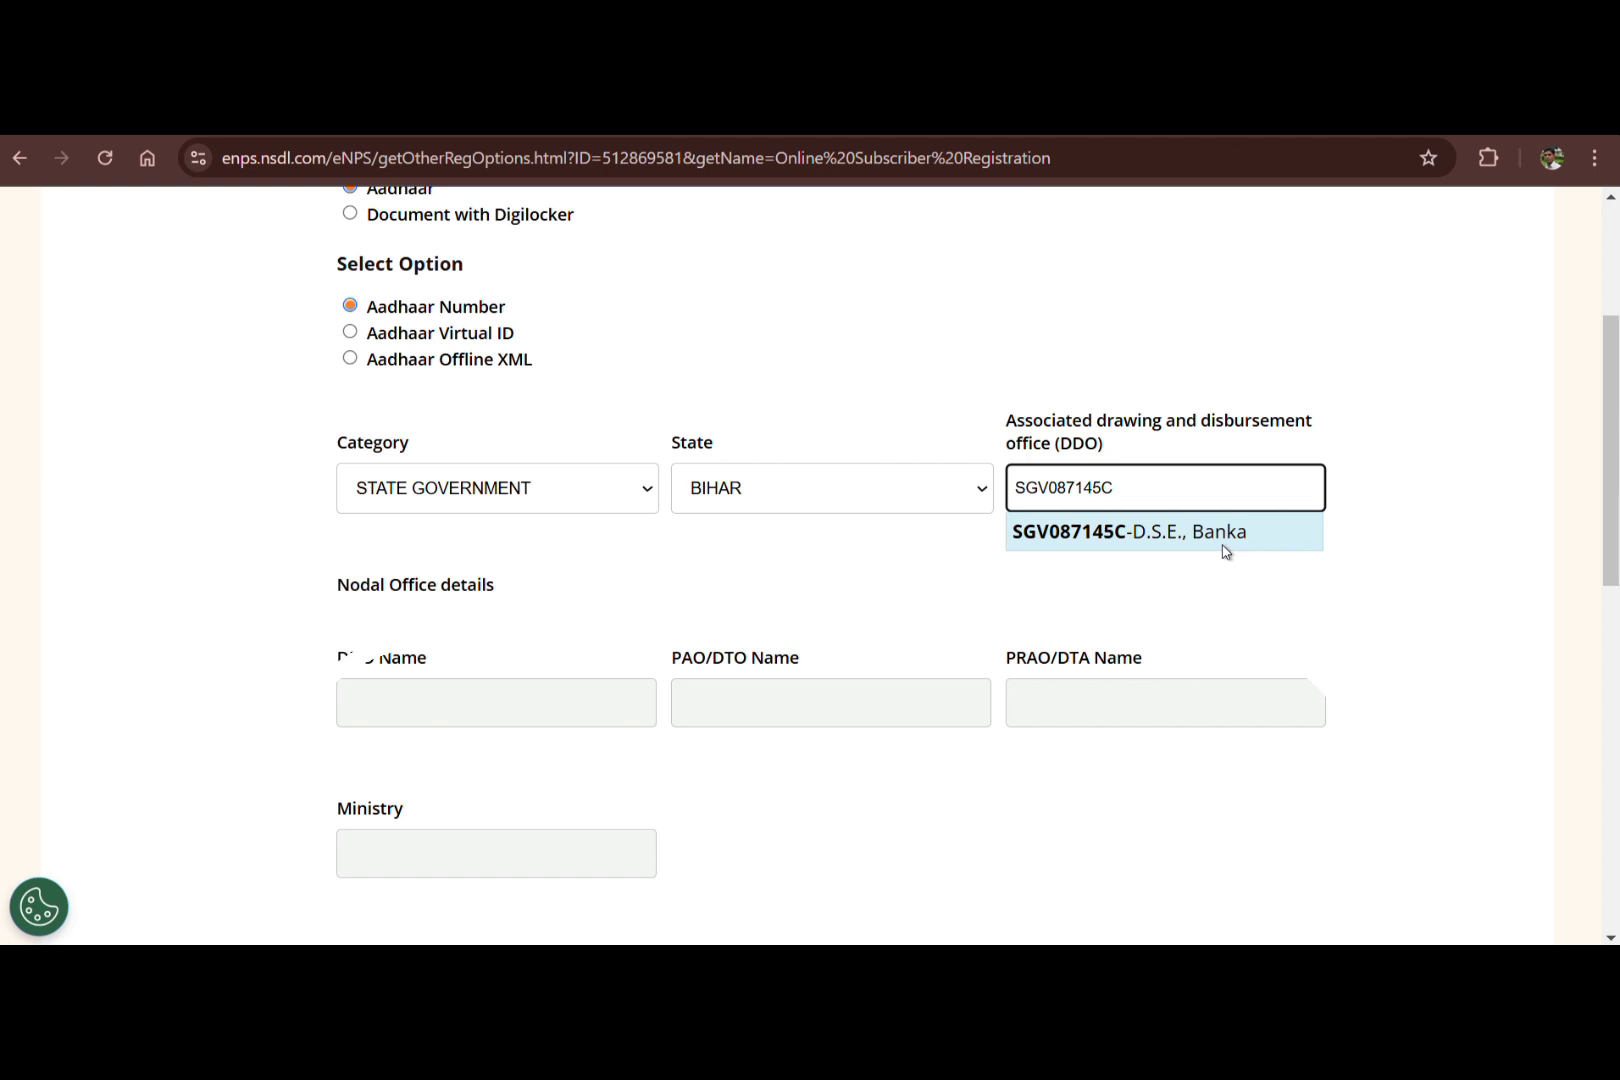
left_click(1090, 535)
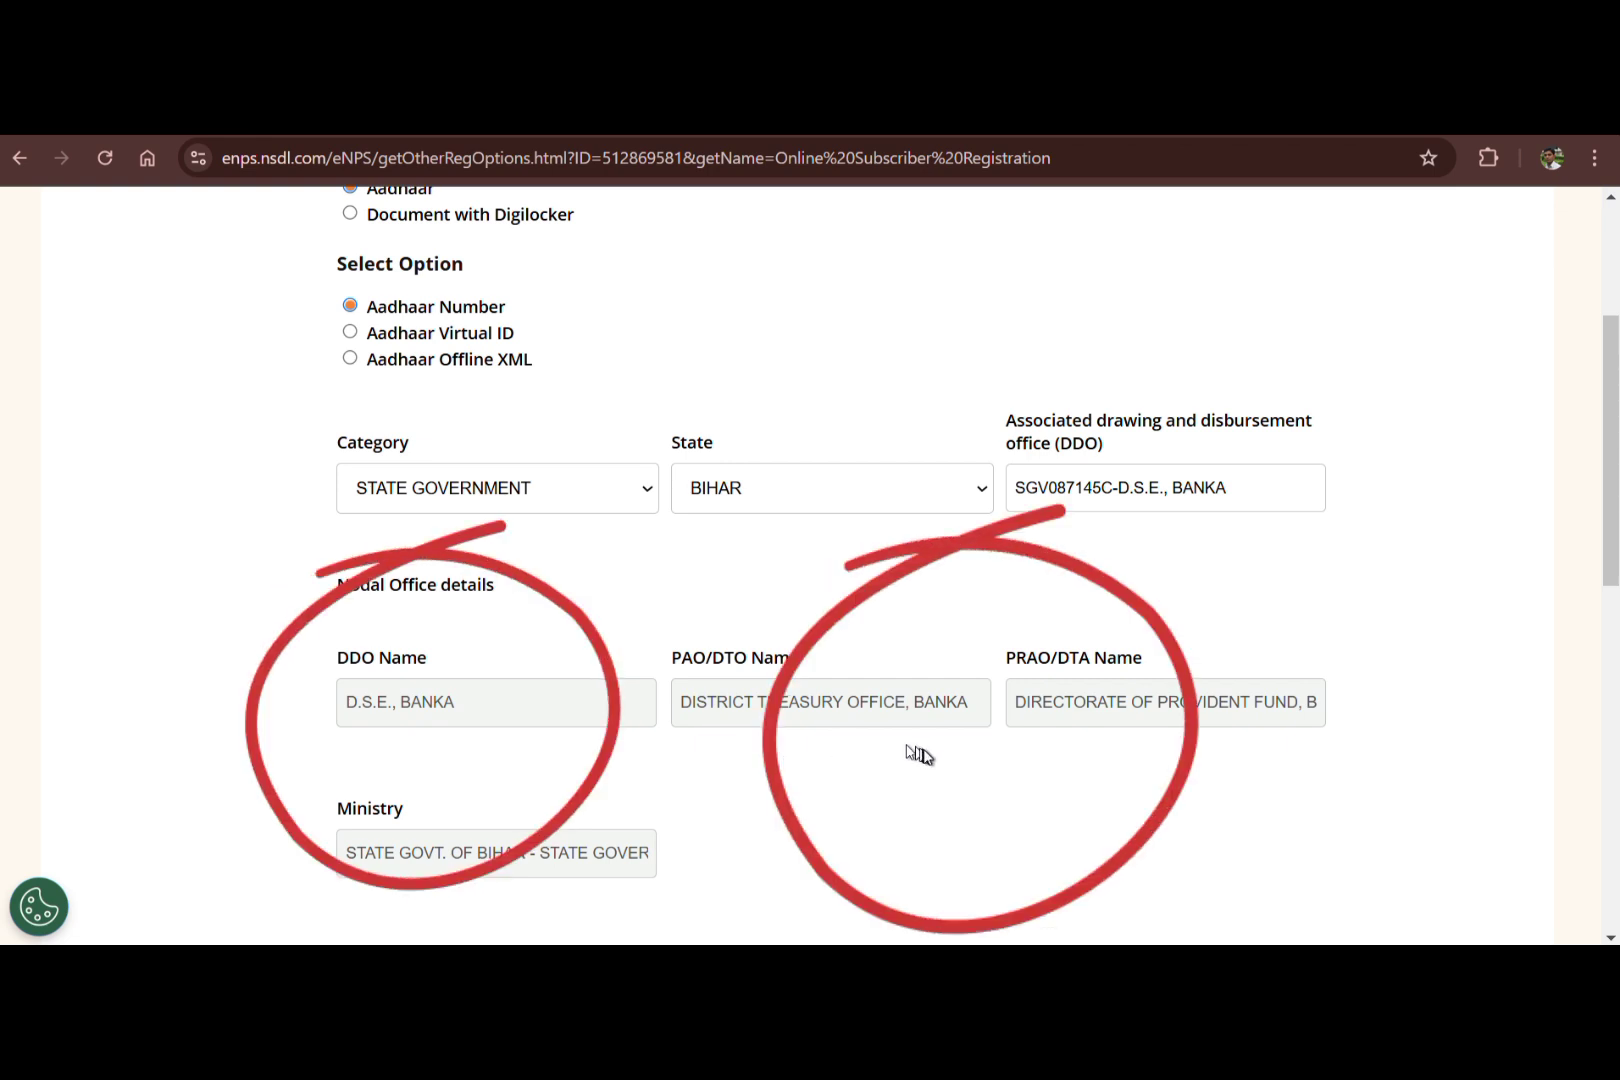
Scroll past the nodal office and ministry details down to the Aadhaar Number field.
scroll(920, 755, "down", 2)
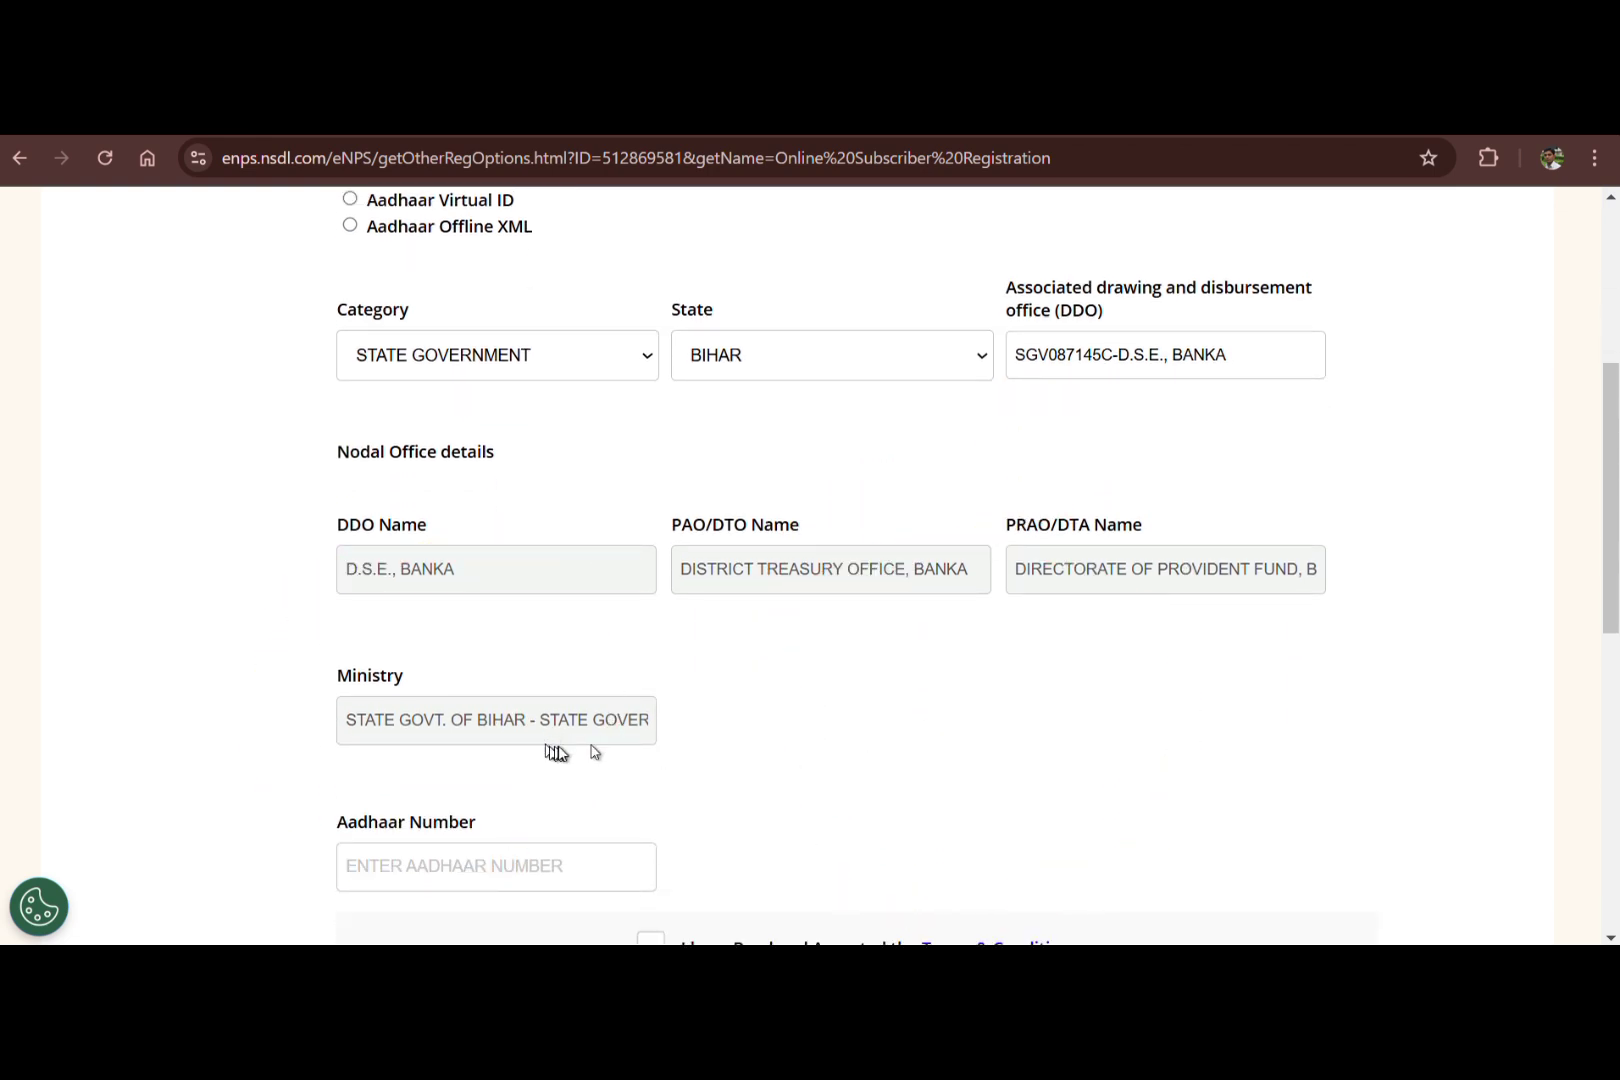
scroll(748, 767, "down", 2)
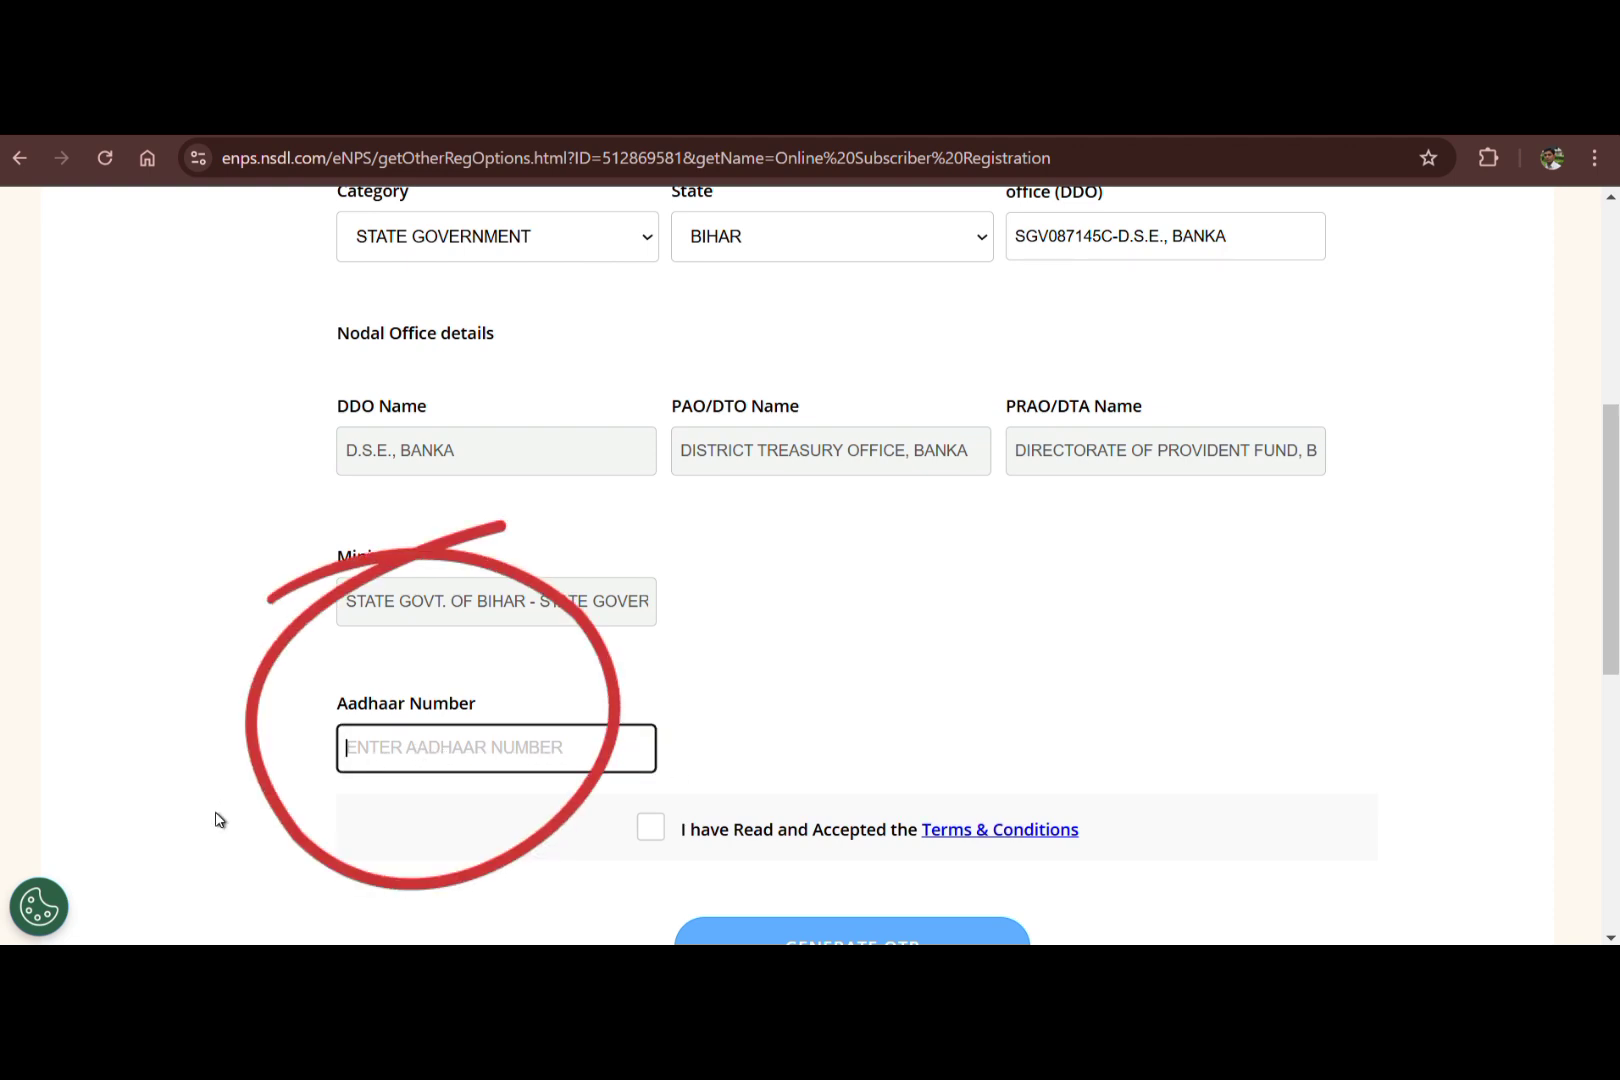
scroll(219, 820, "down", 1)
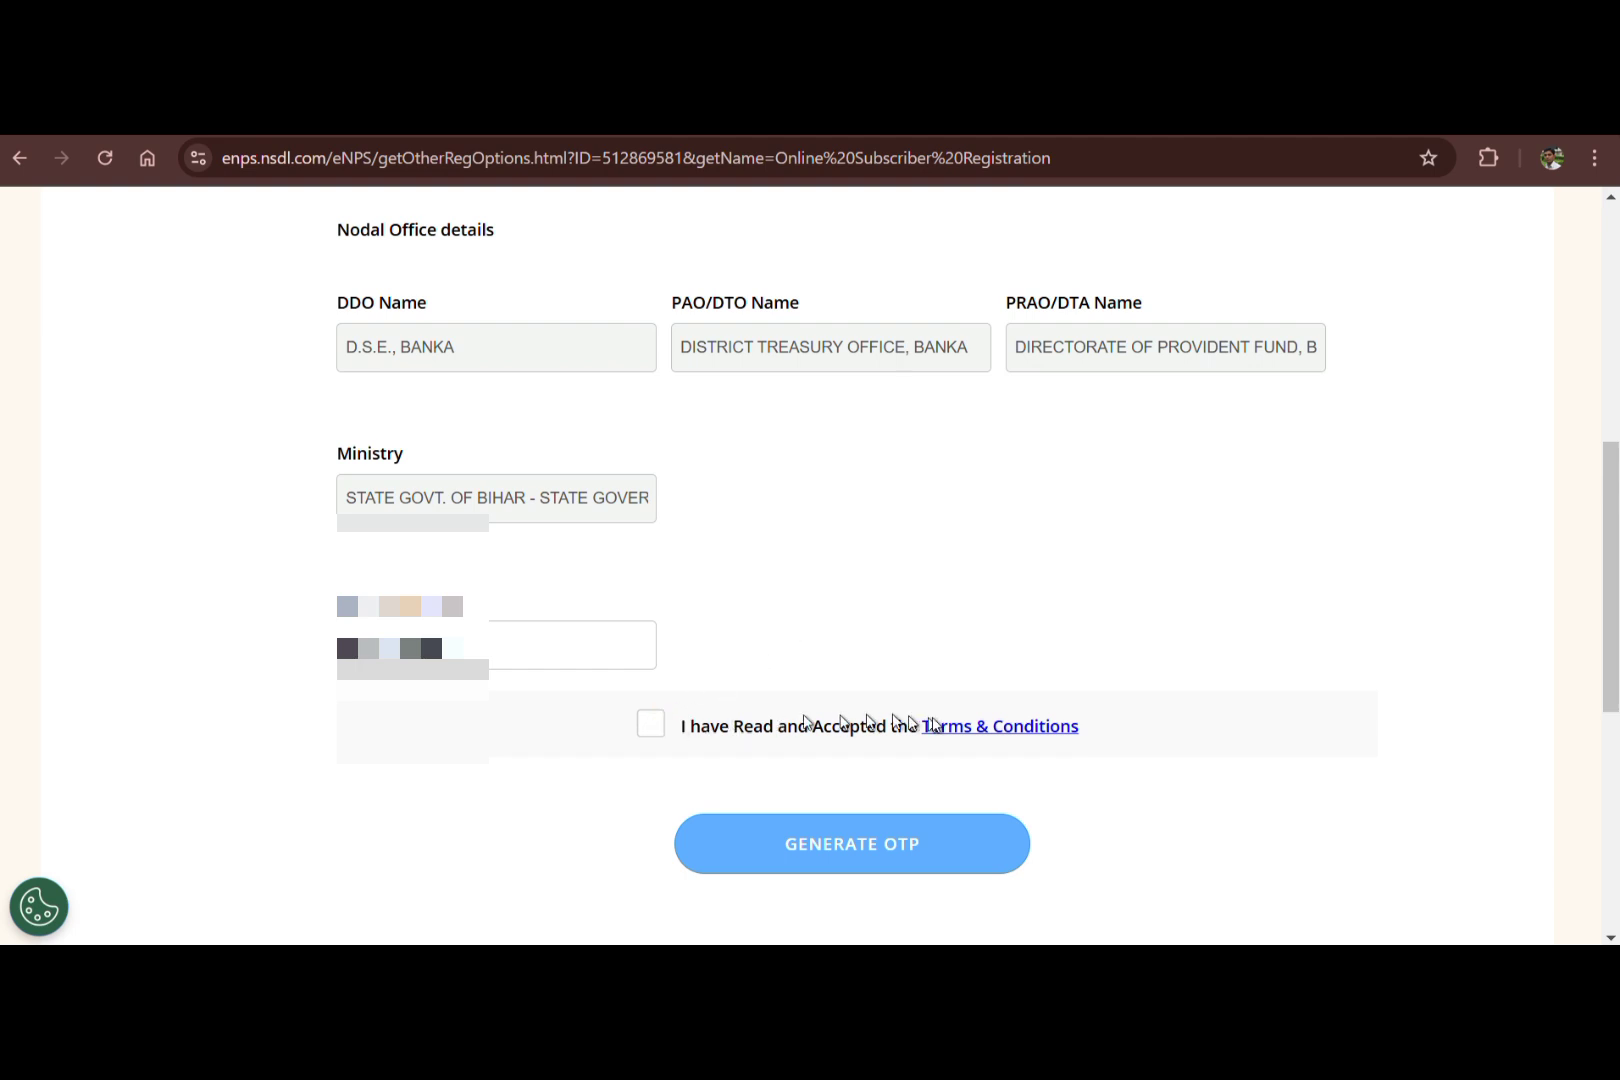
Read and accept the Terms & Conditions, then generate the Aadhaar OTP.
left_click(974, 730)
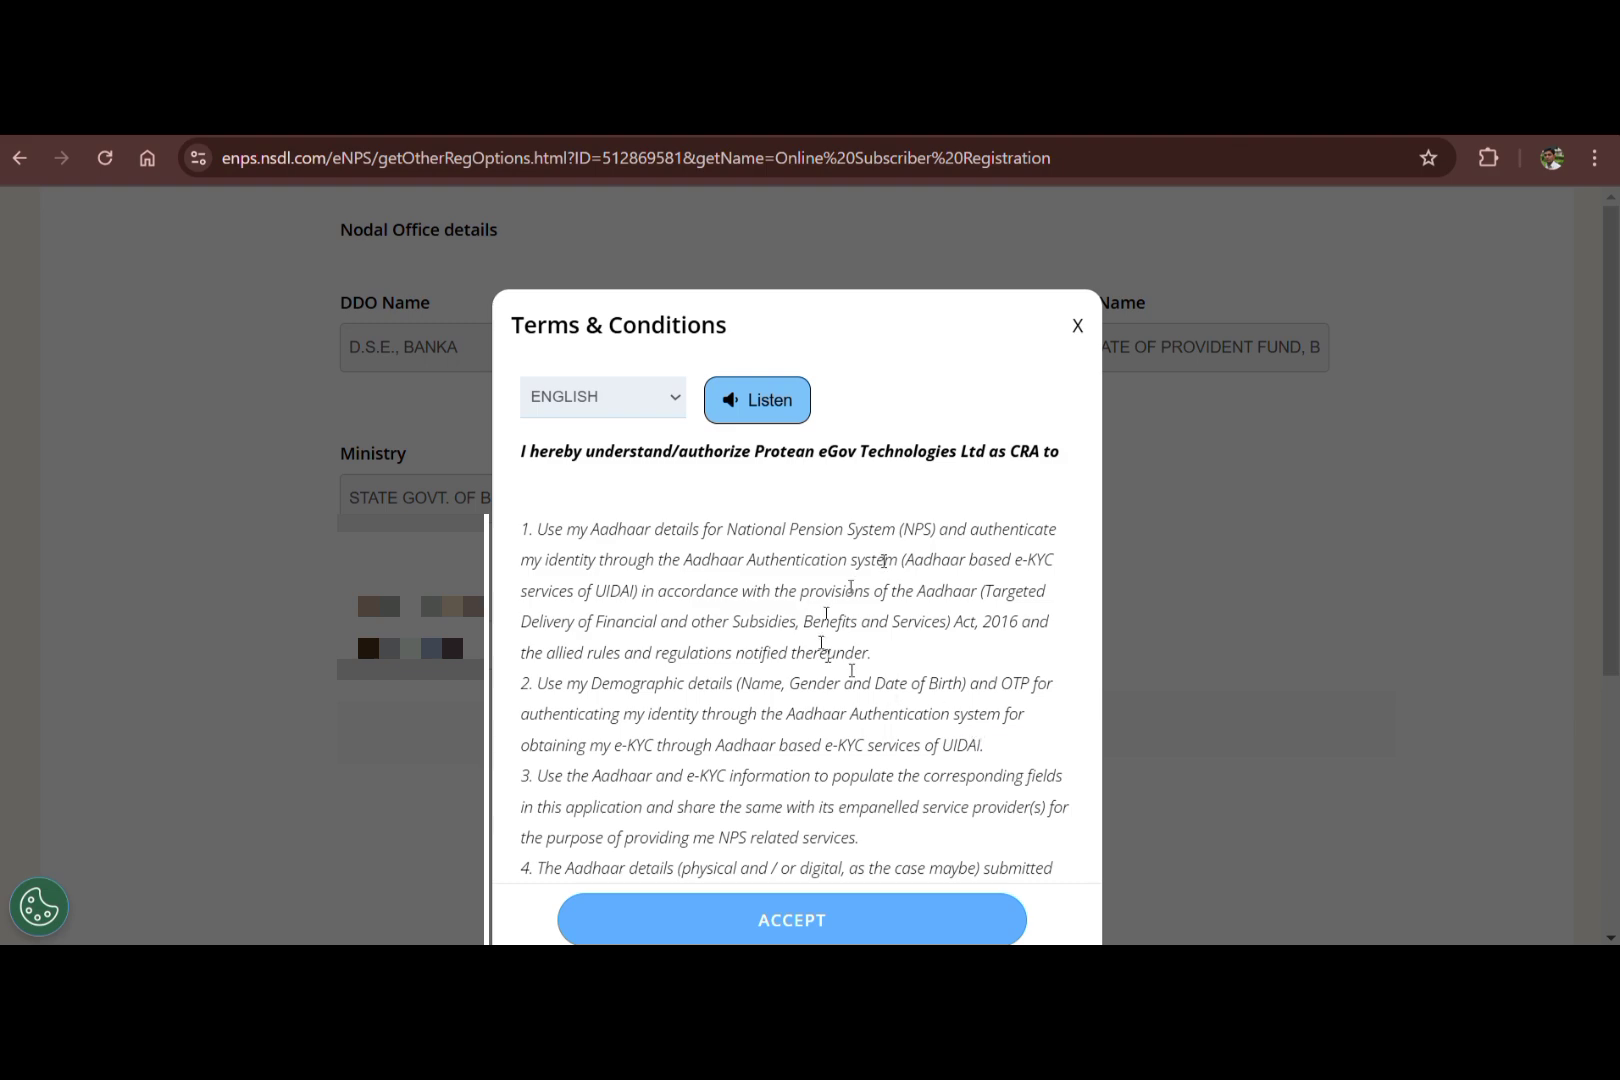
scroll(944, 565, "down", 4)
scroll(944, 569, "down", 1)
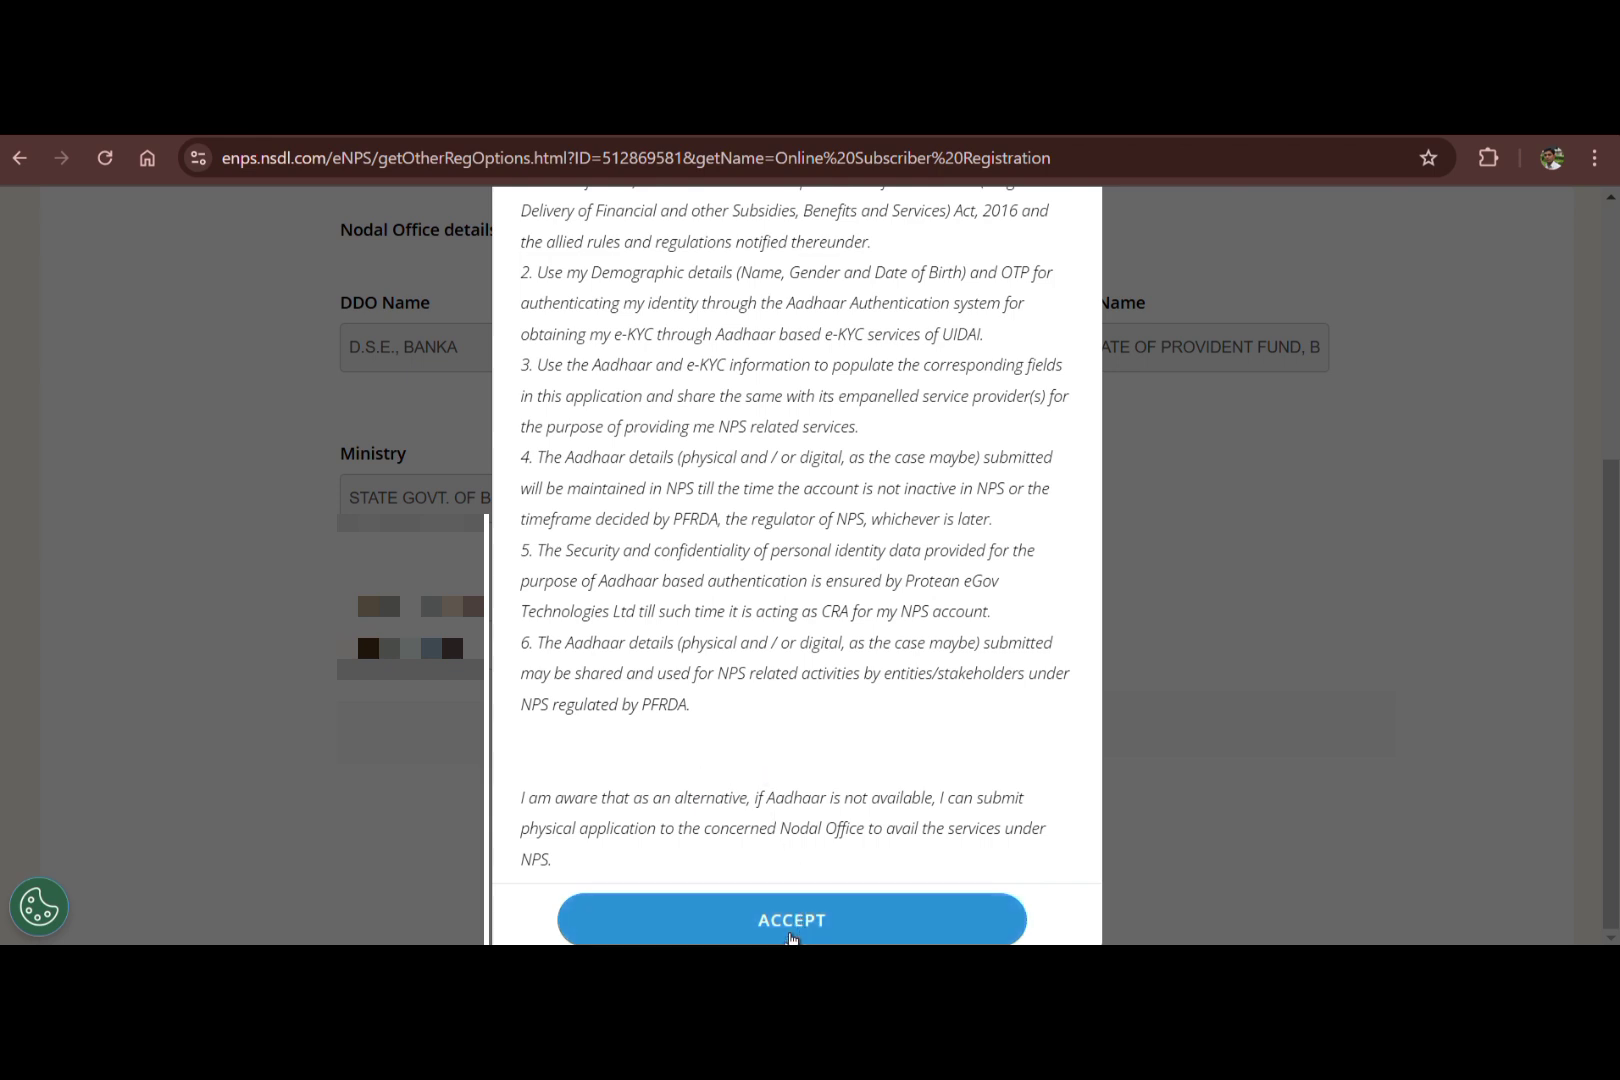
left_click(792, 930)
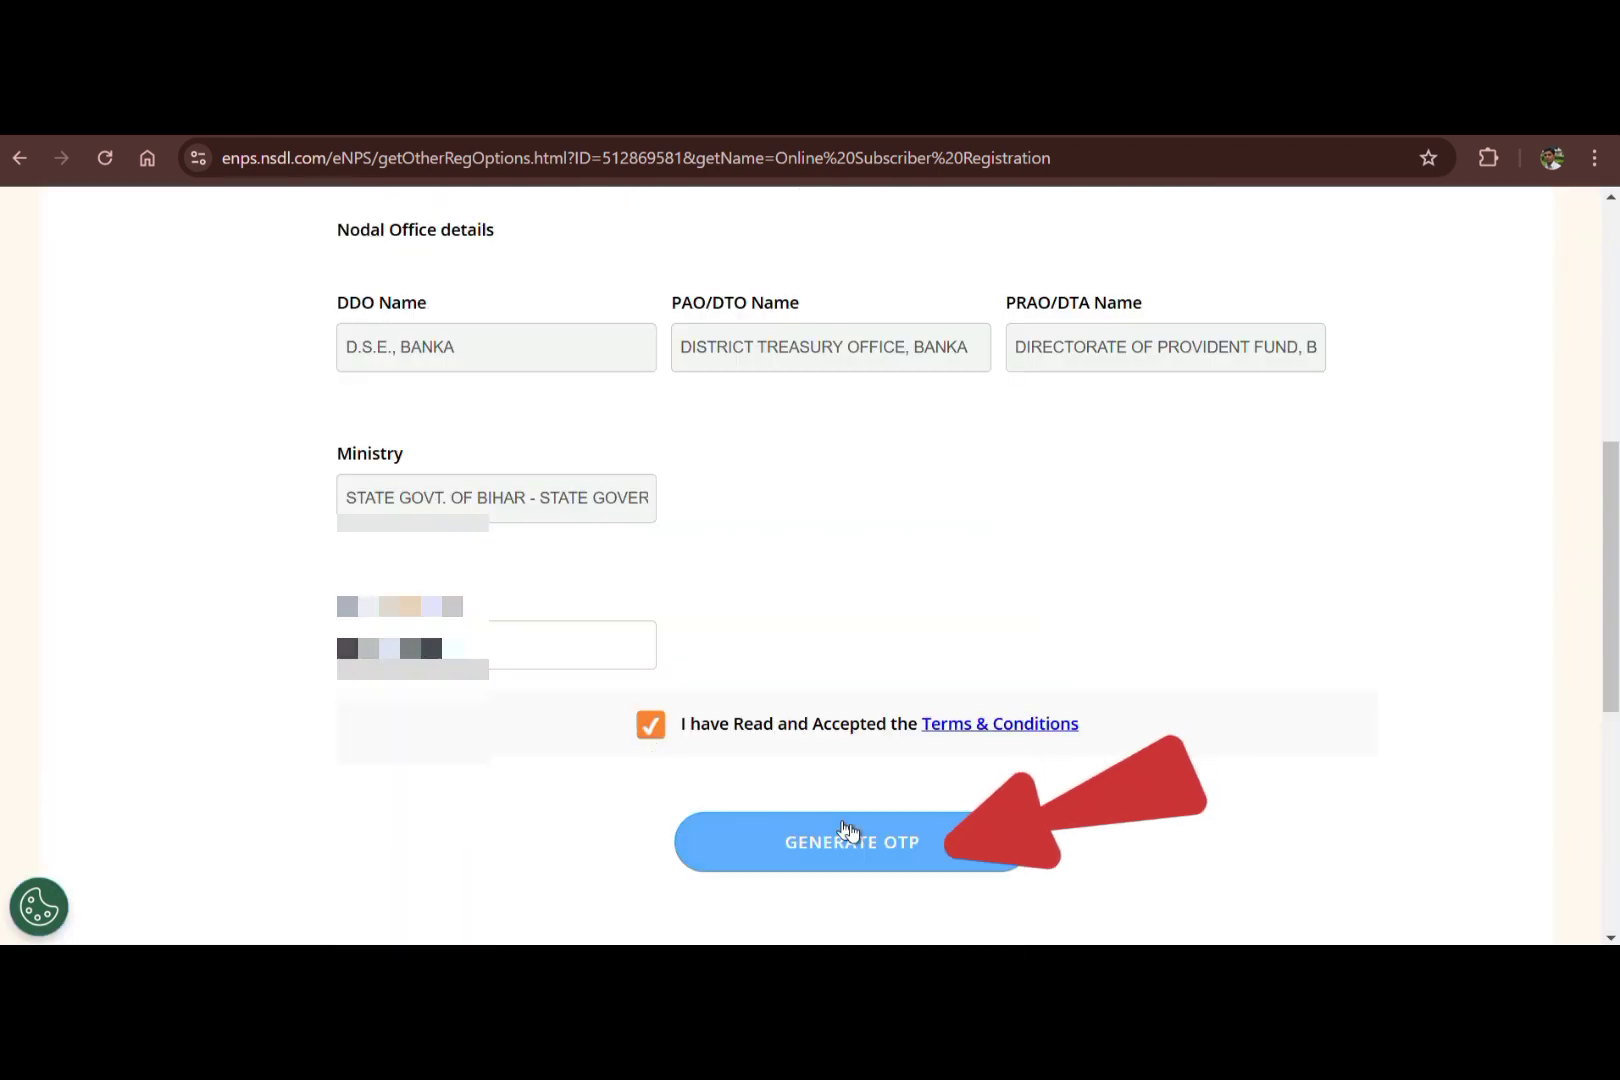
left_click(863, 850)
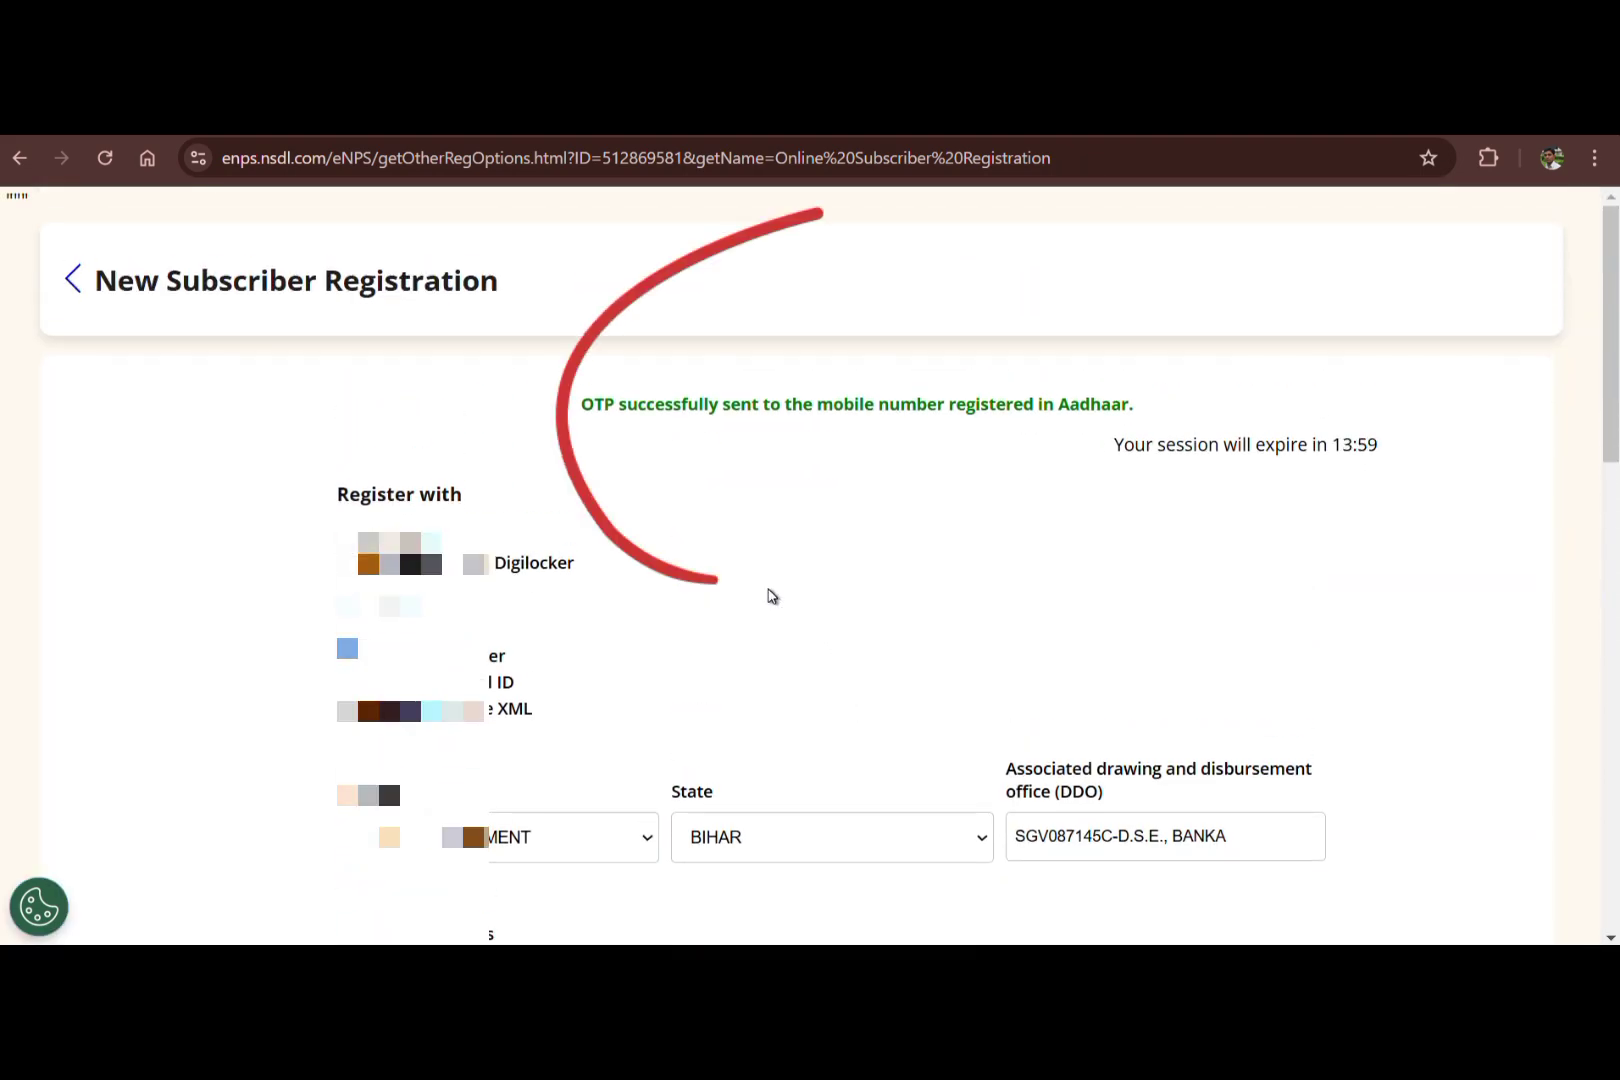
Paste the six-digit Aadhaar OTP into the Enter OTP field and confirm it.
scroll(771, 596, "down", 1)
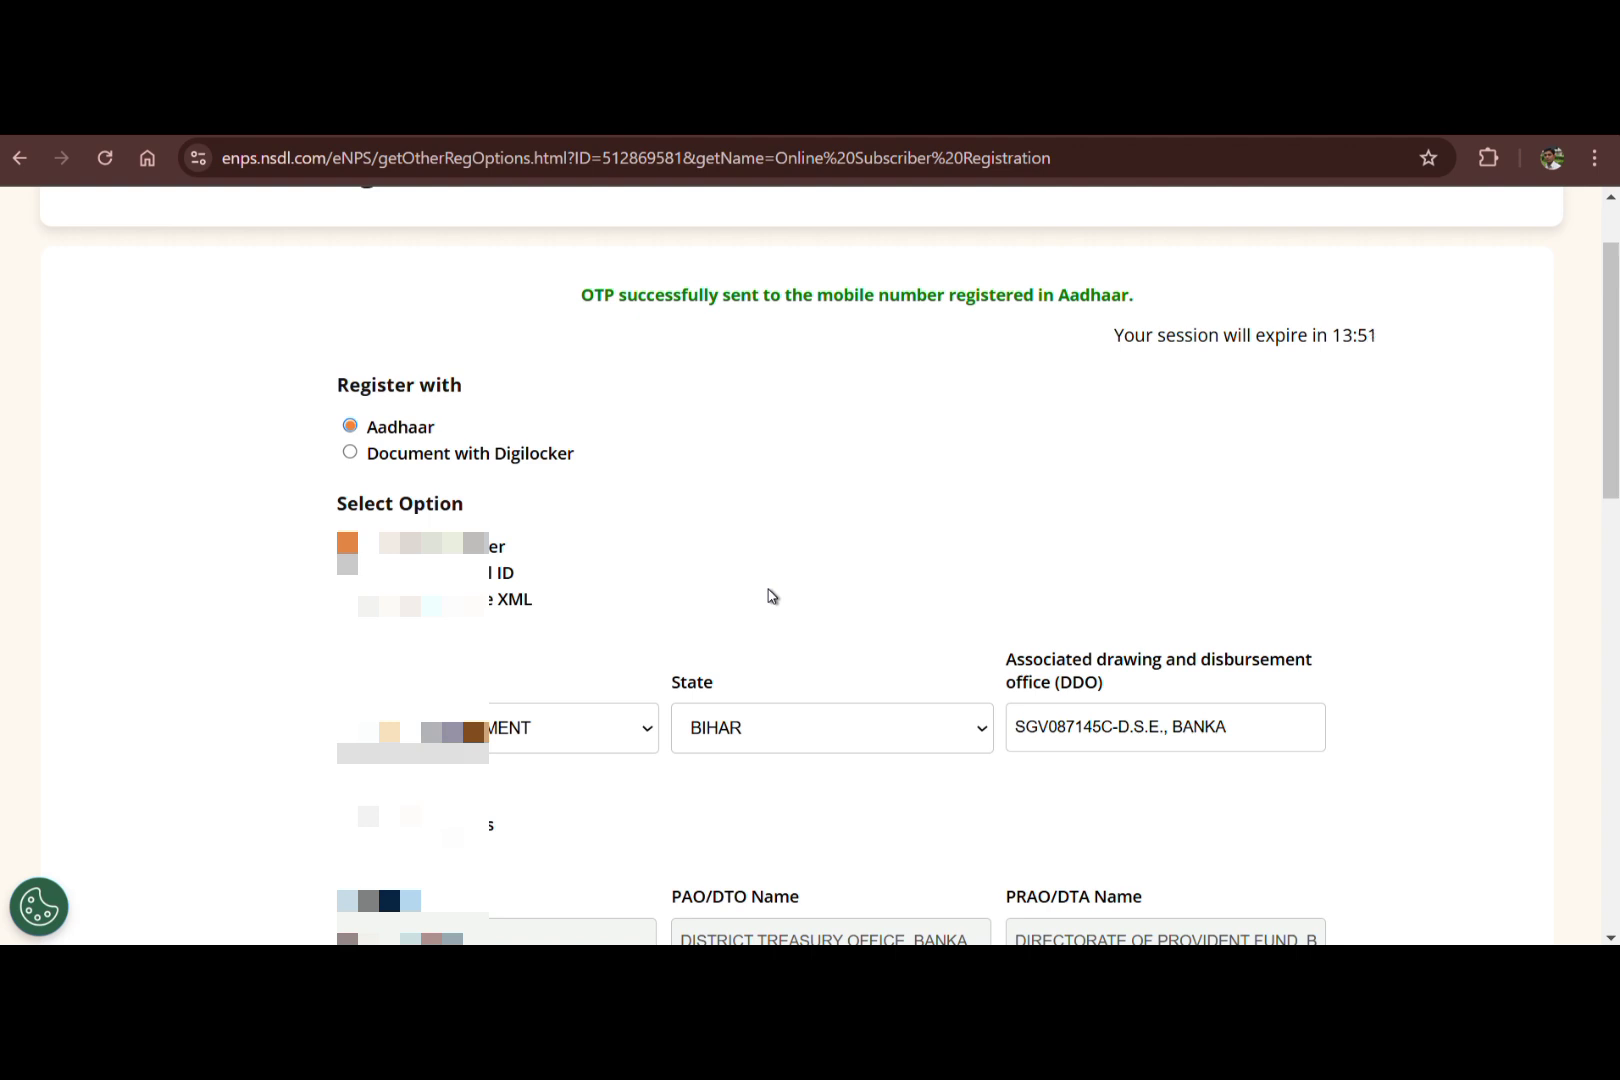
scroll(771, 596, "down", 4)
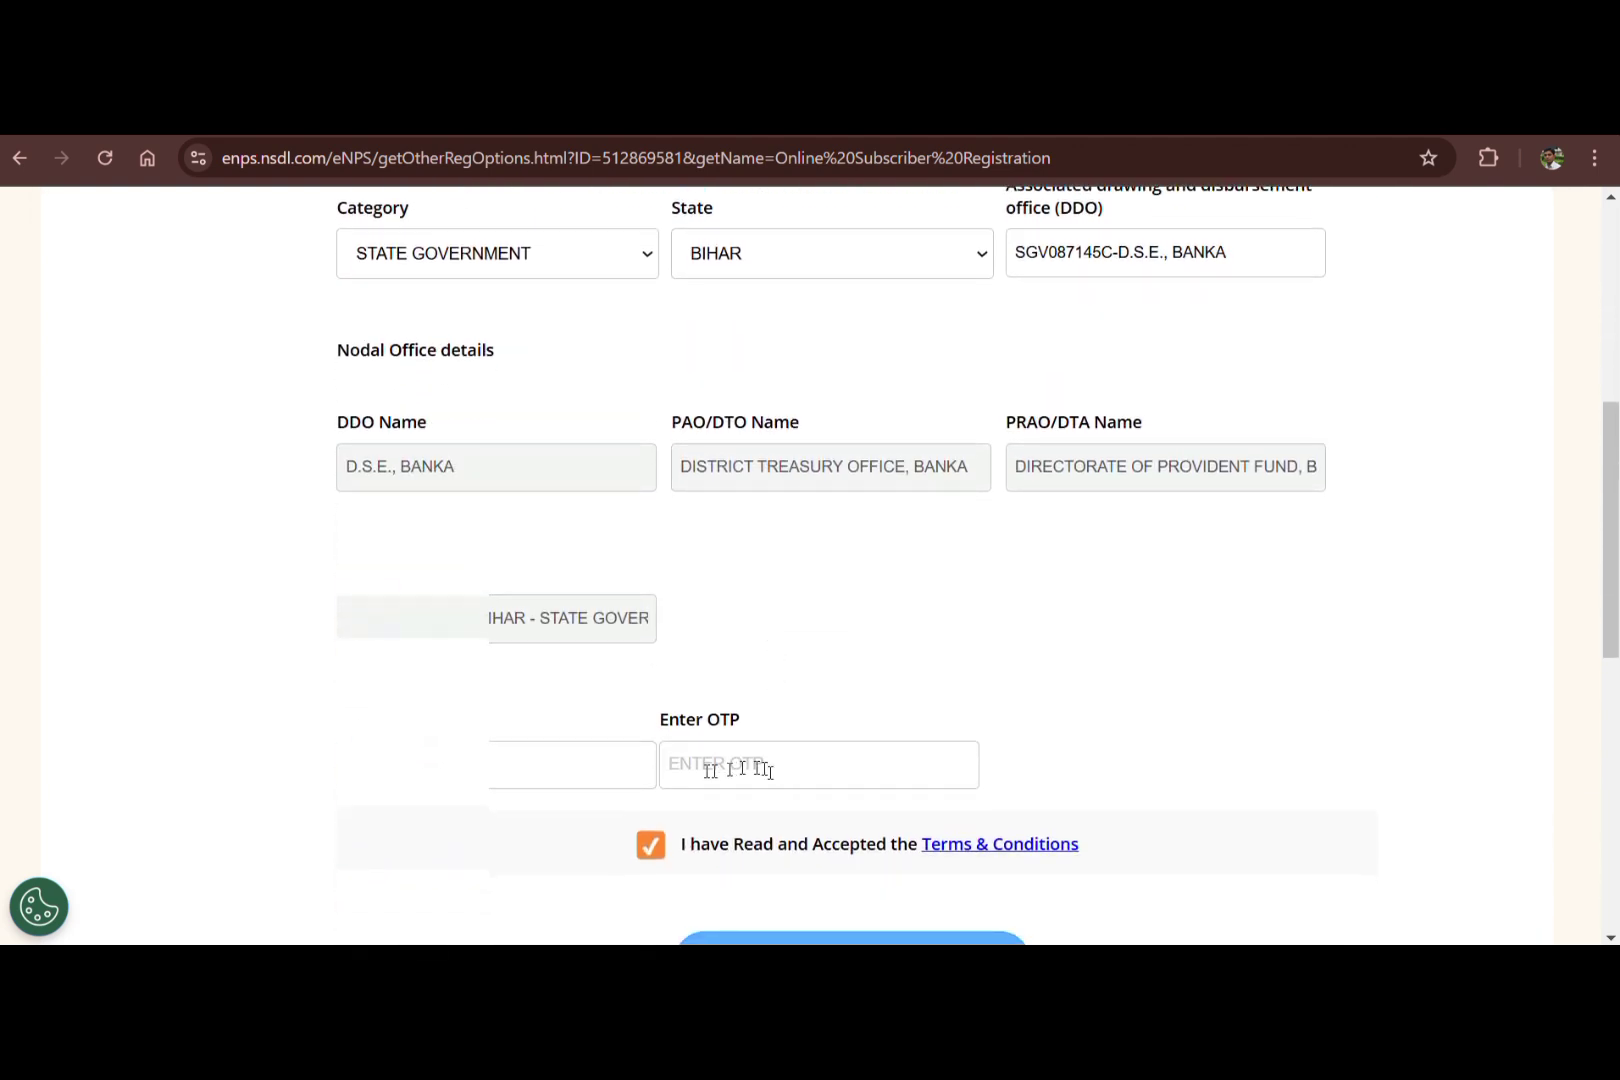
left_click(725, 771)
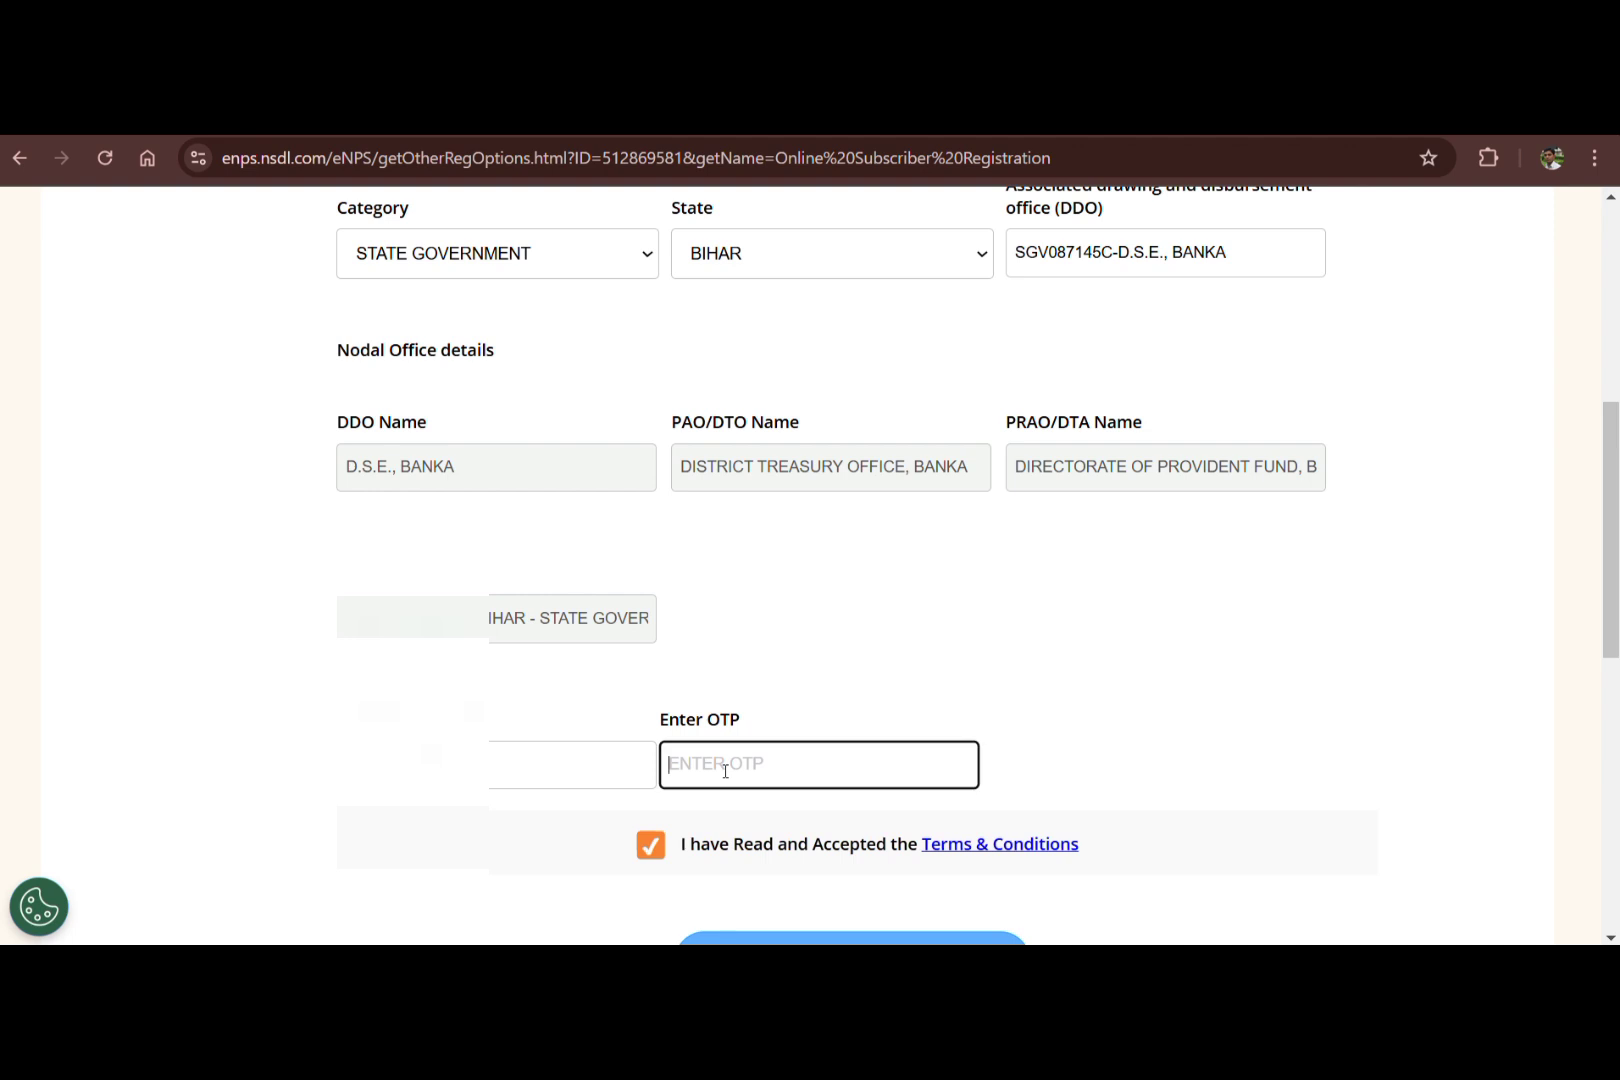
scroll(725, 771, "down", 1)
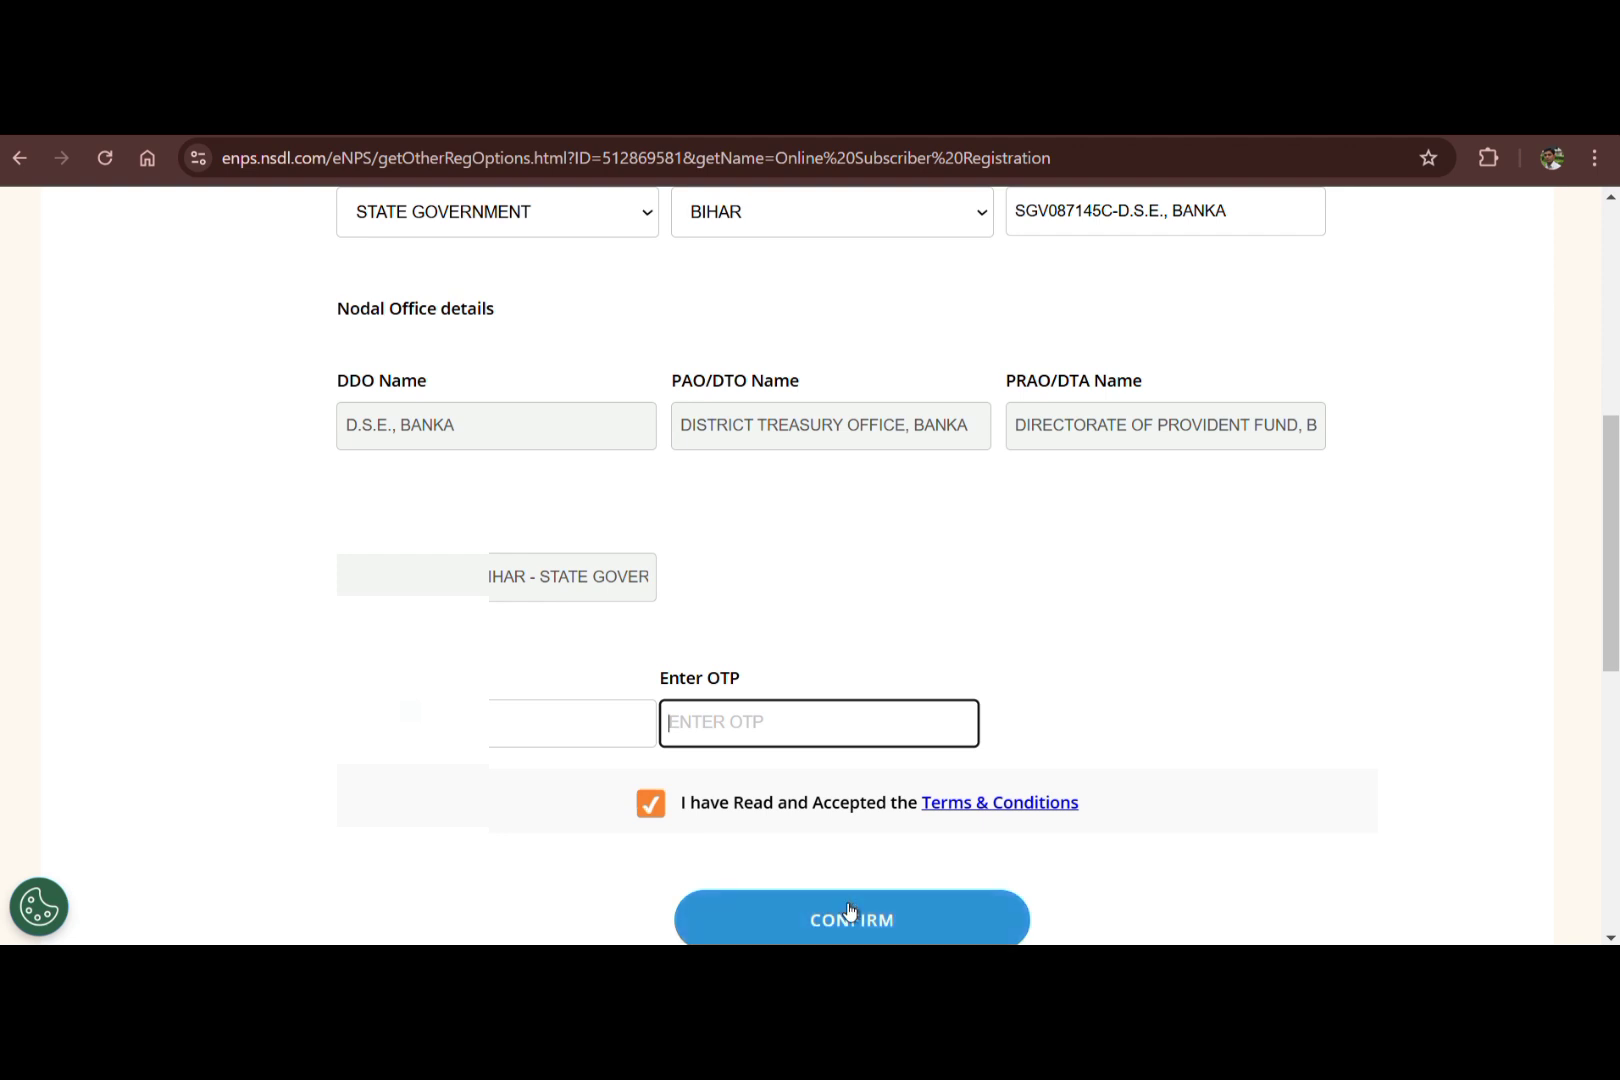
key("ctrl+v")
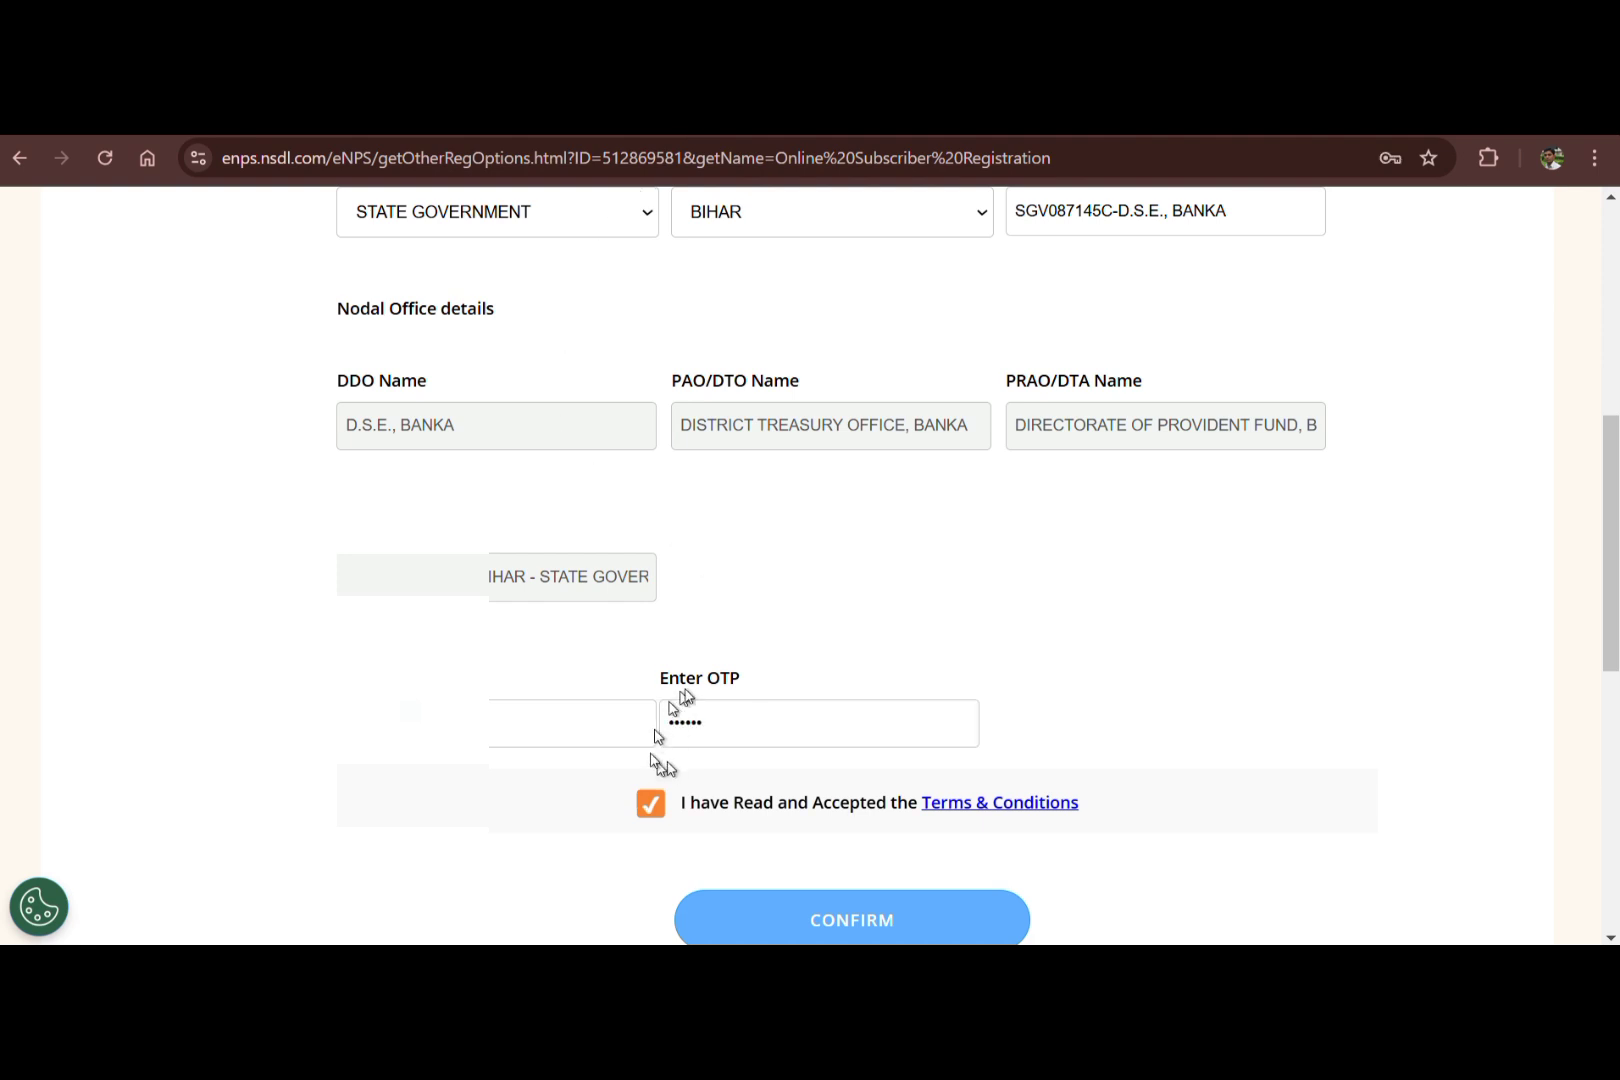
left_click(851, 925)
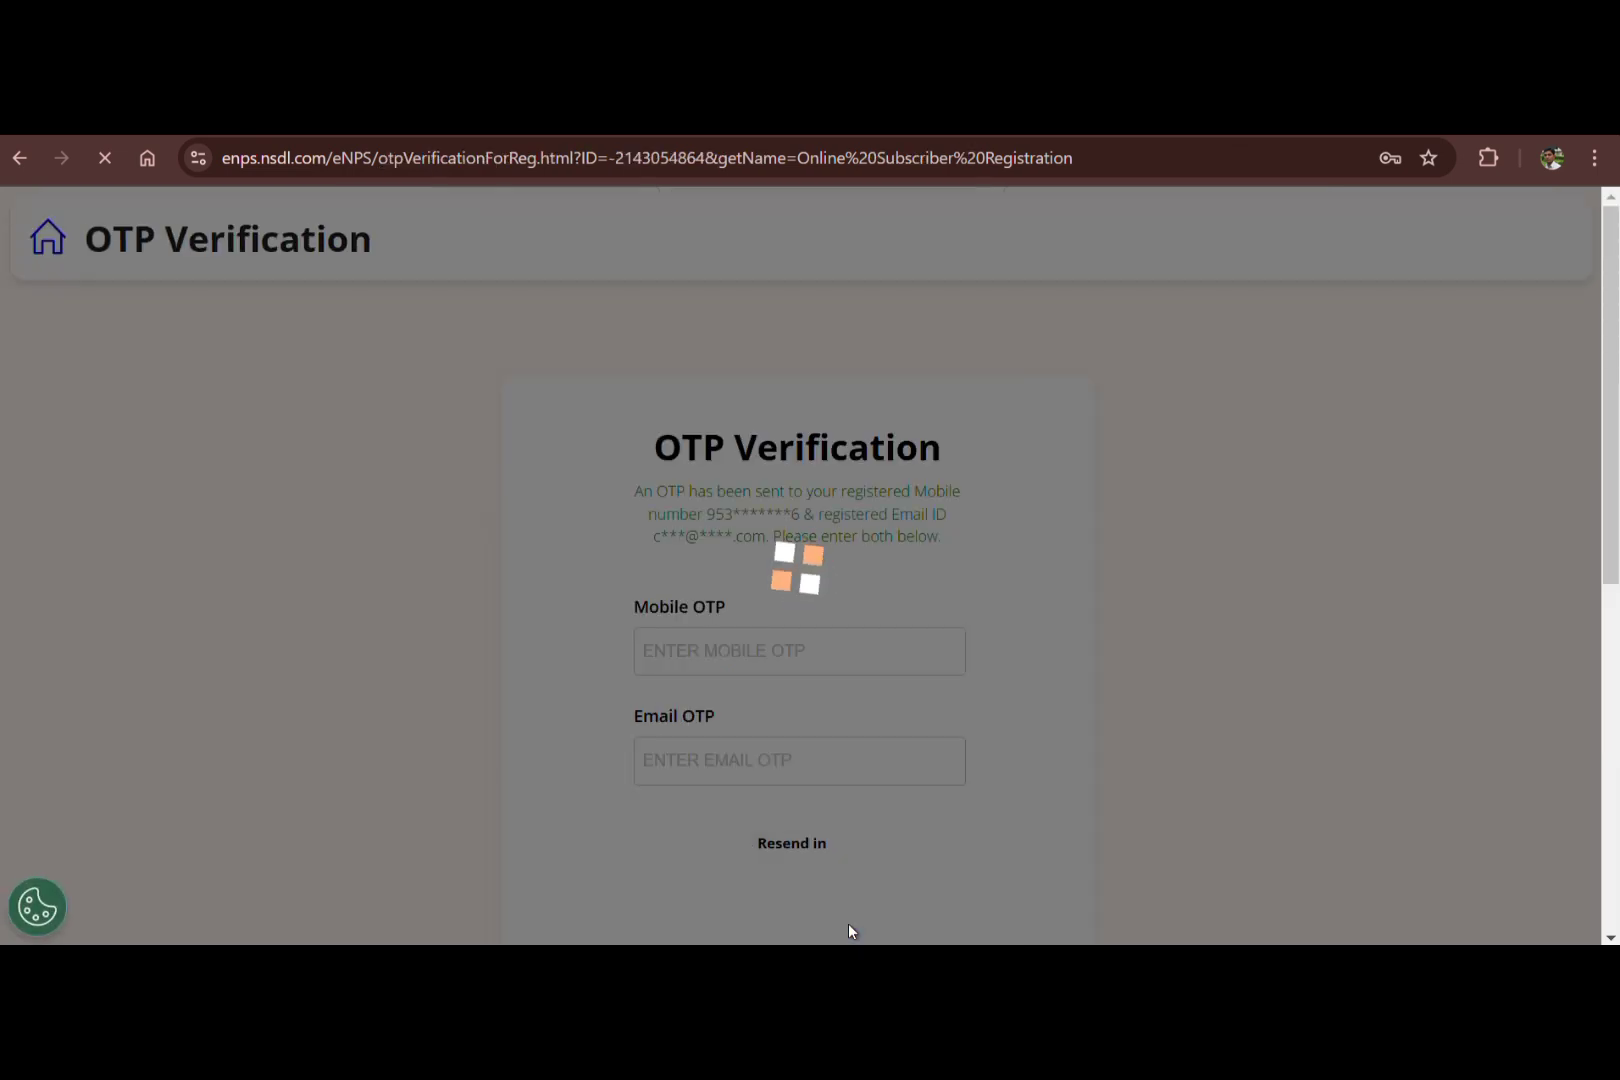
Select the Mobile OTP and Email OTP fields on the OTP Verification page.
scroll(851, 931, "down", 1)
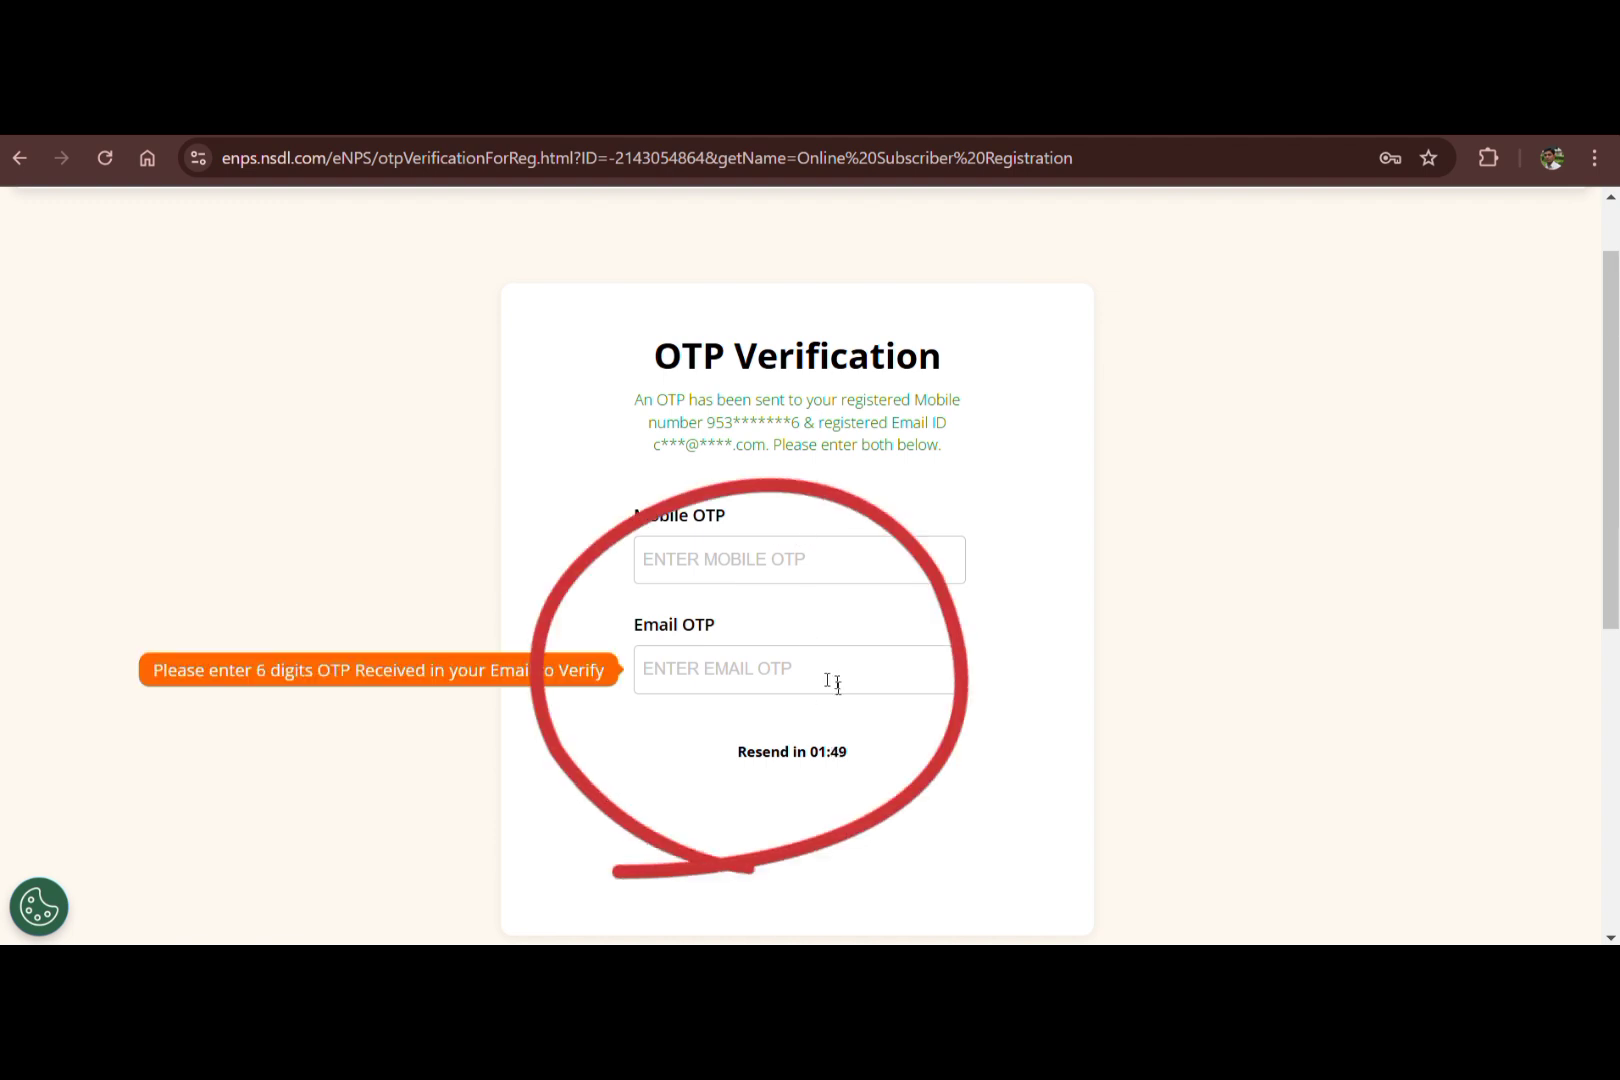
scroll(817, 729, "down", 1)
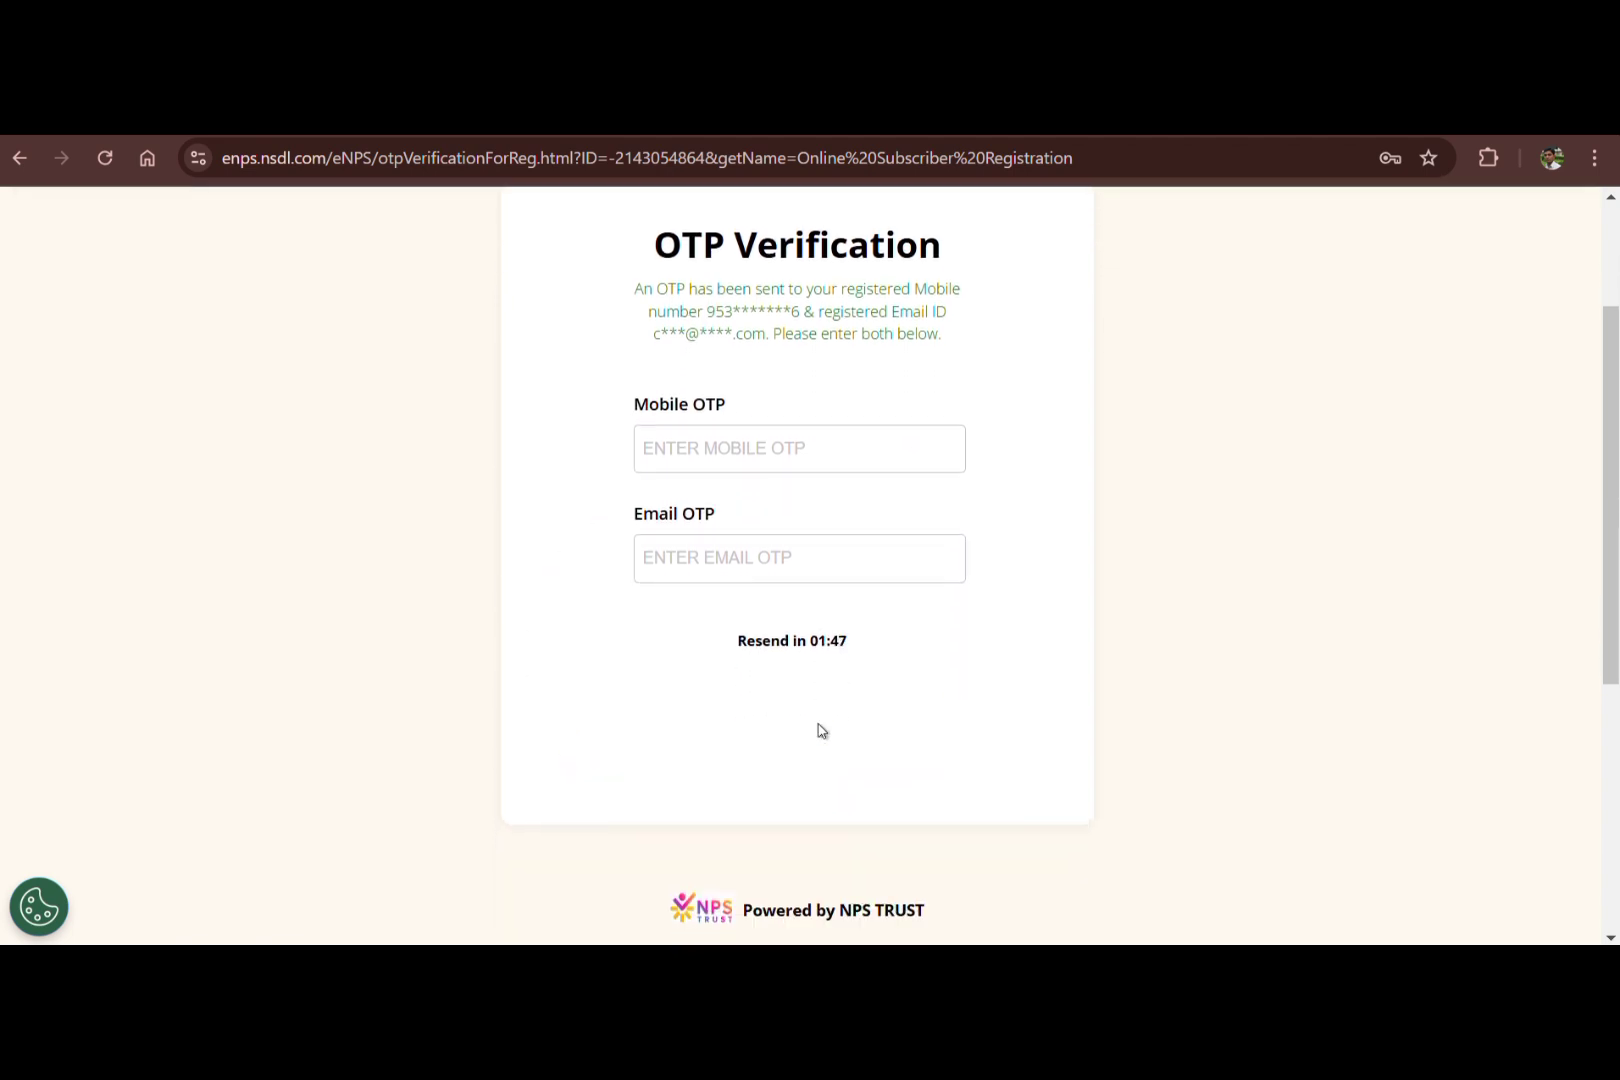
left_click(709, 445)
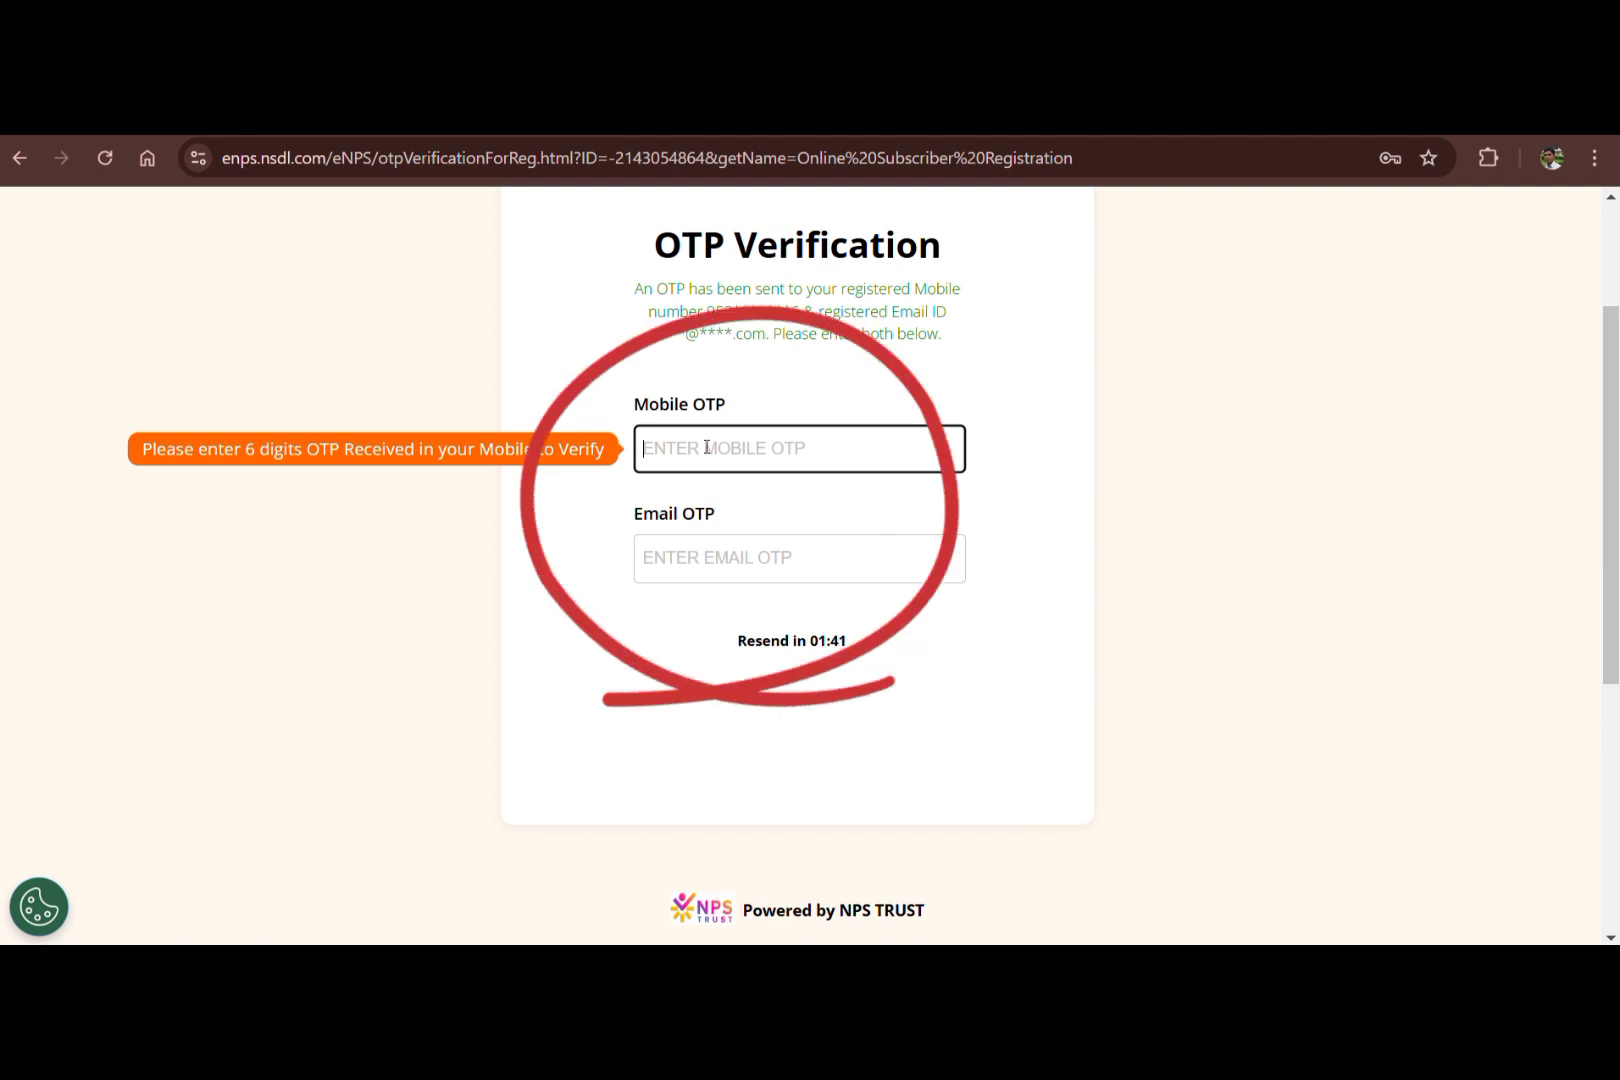
left_click(709, 550)
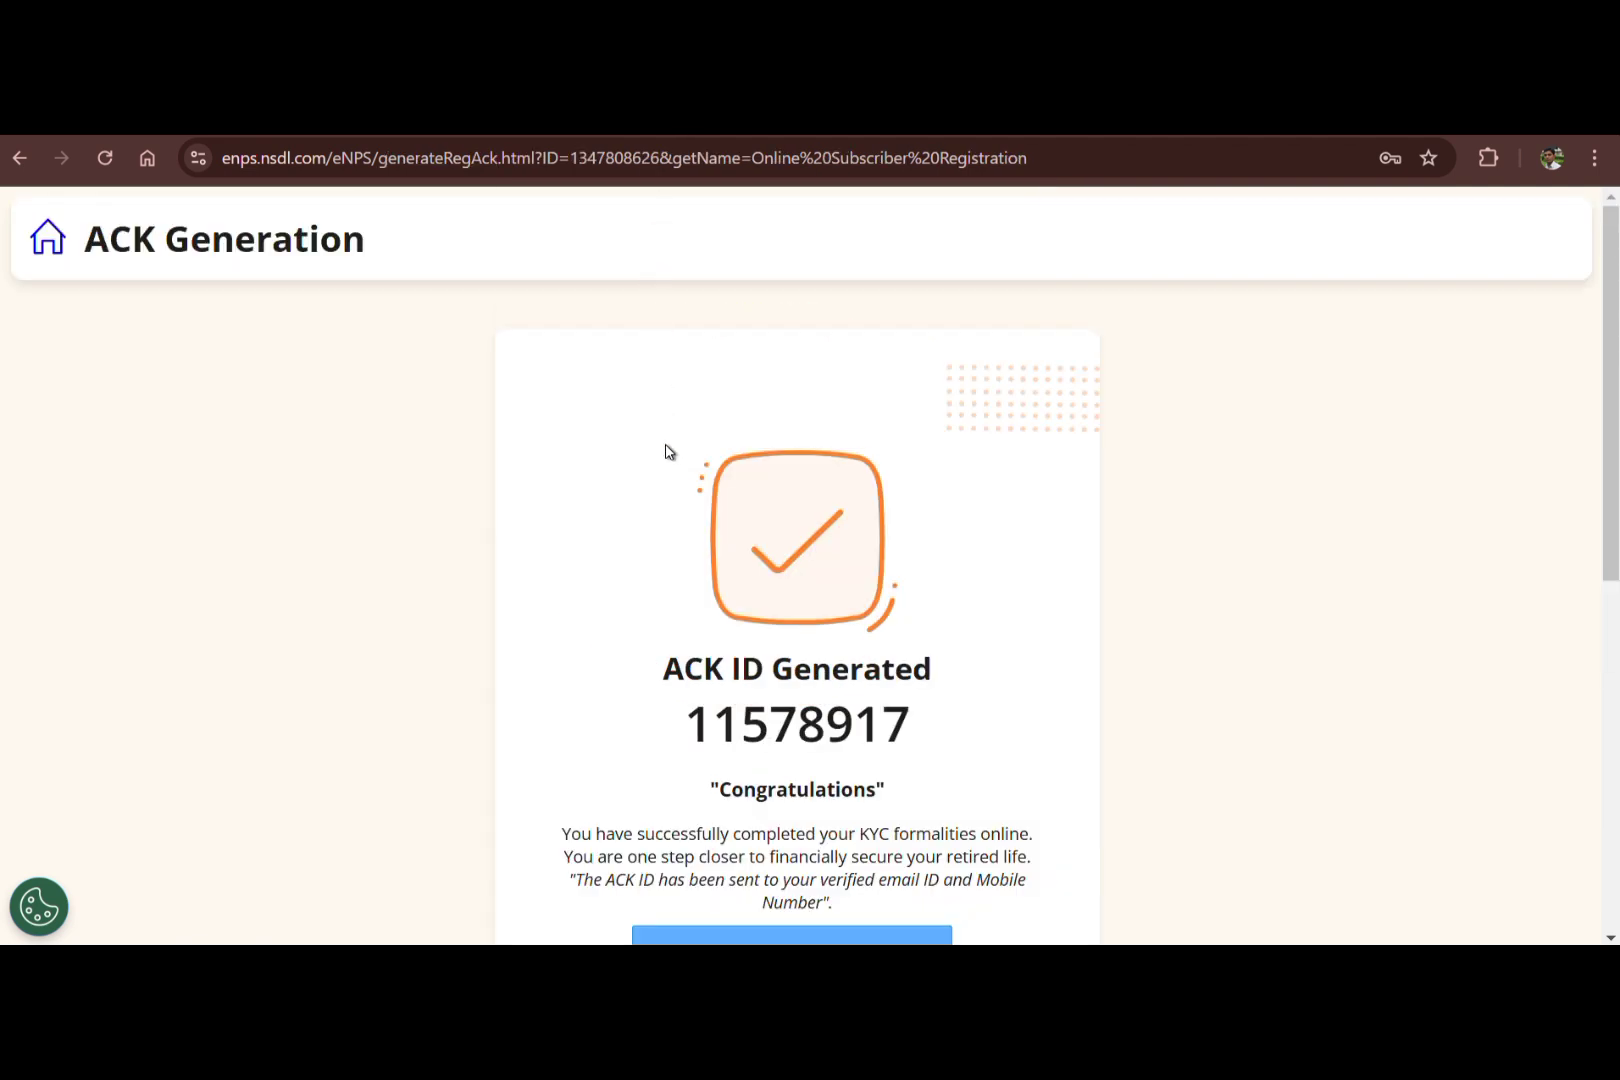
Continue from the ACK Generation page to the subscriber details form.
scroll(668, 451, "down", 1)
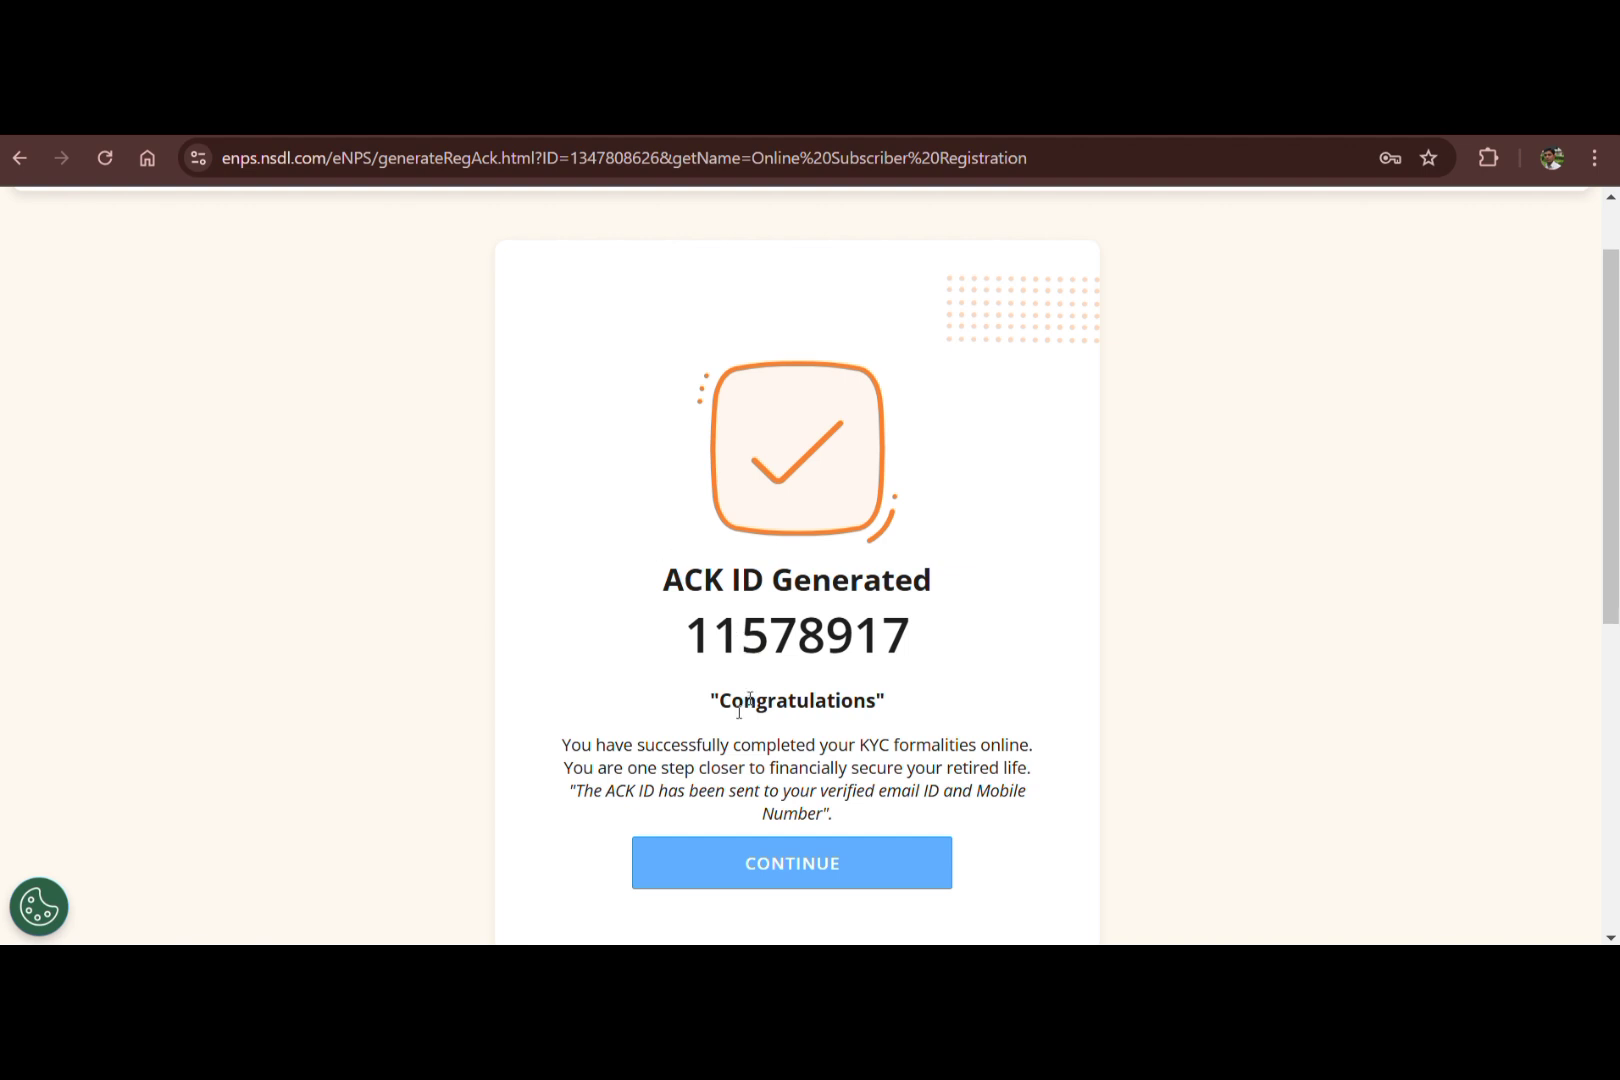
left_click(775, 866)
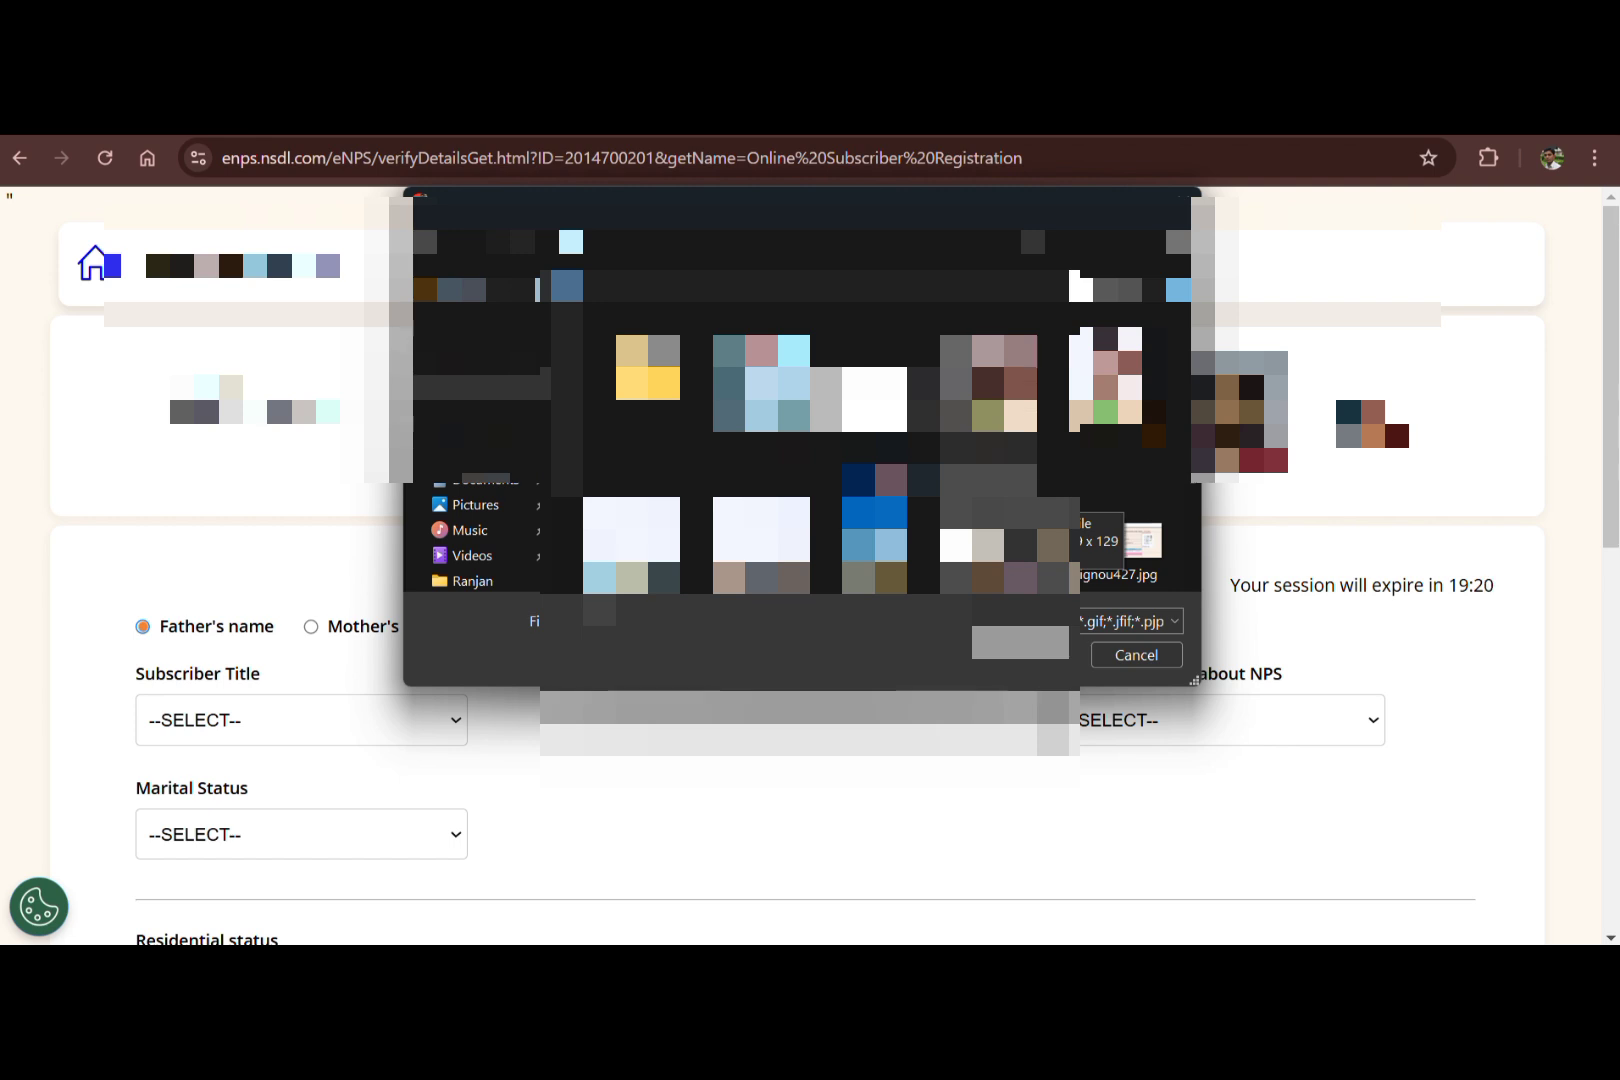
Confirm the chosen image for upload and scroll down the subscriber details form.
key("Return")
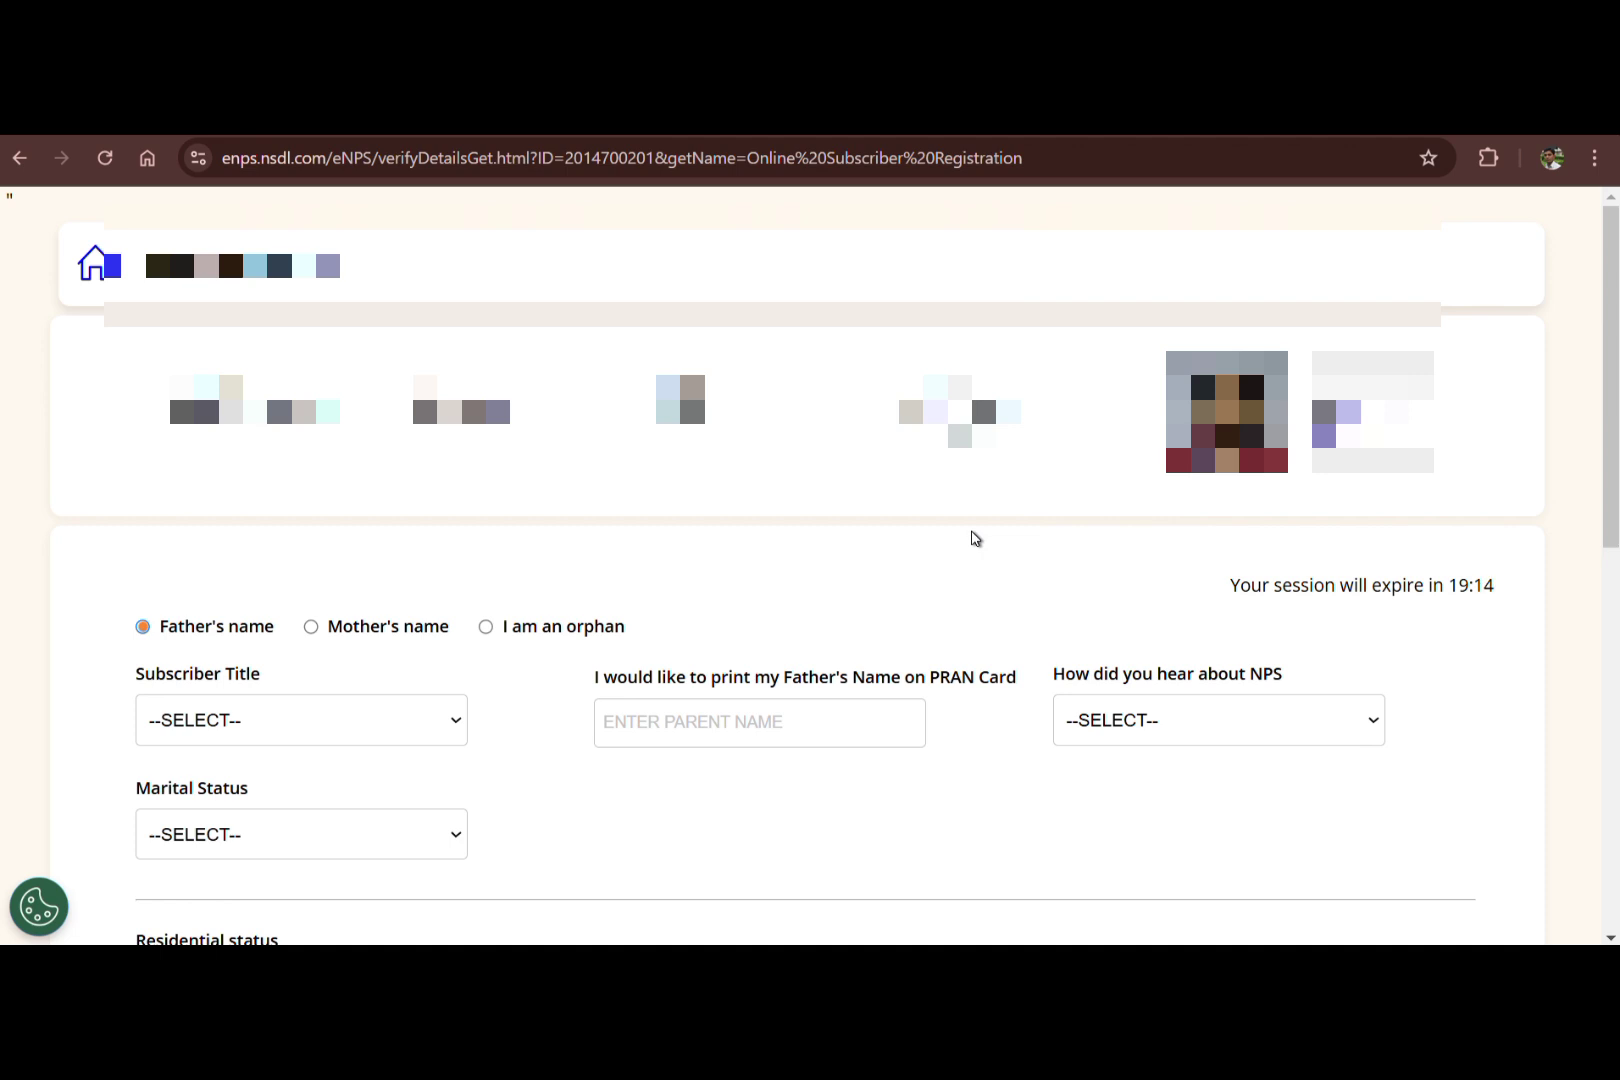
scroll(975, 538, "down", 1)
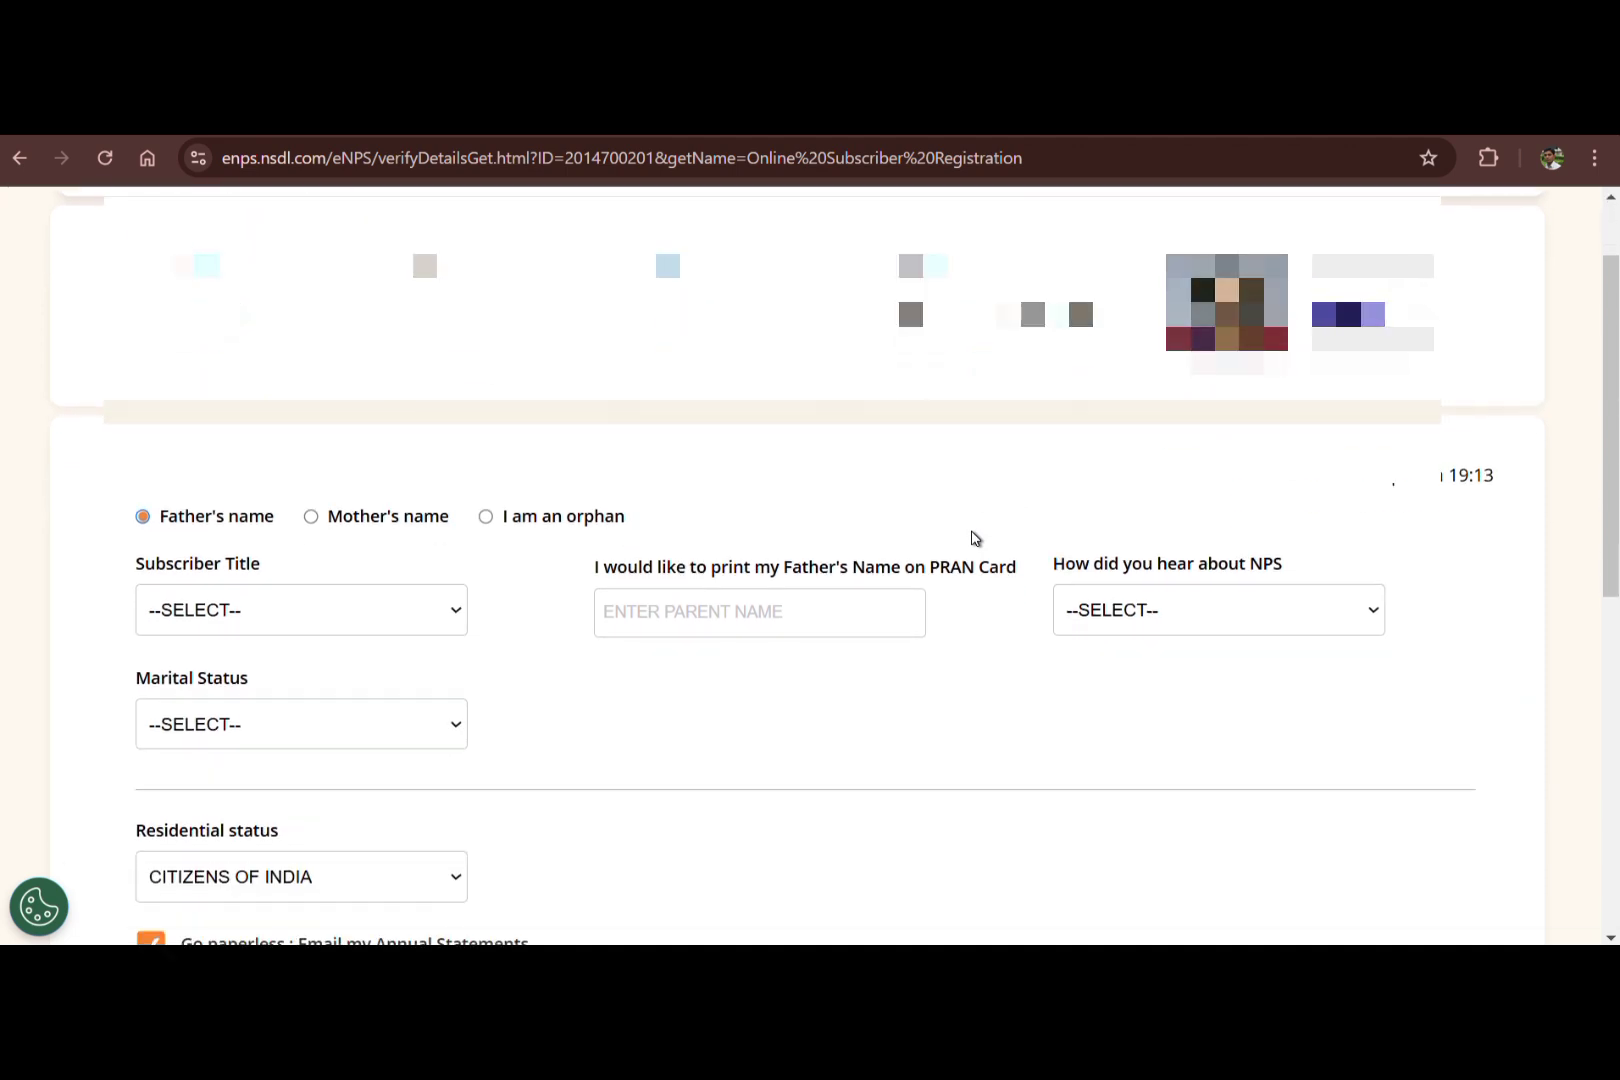
scroll(975, 538, "down", 1)
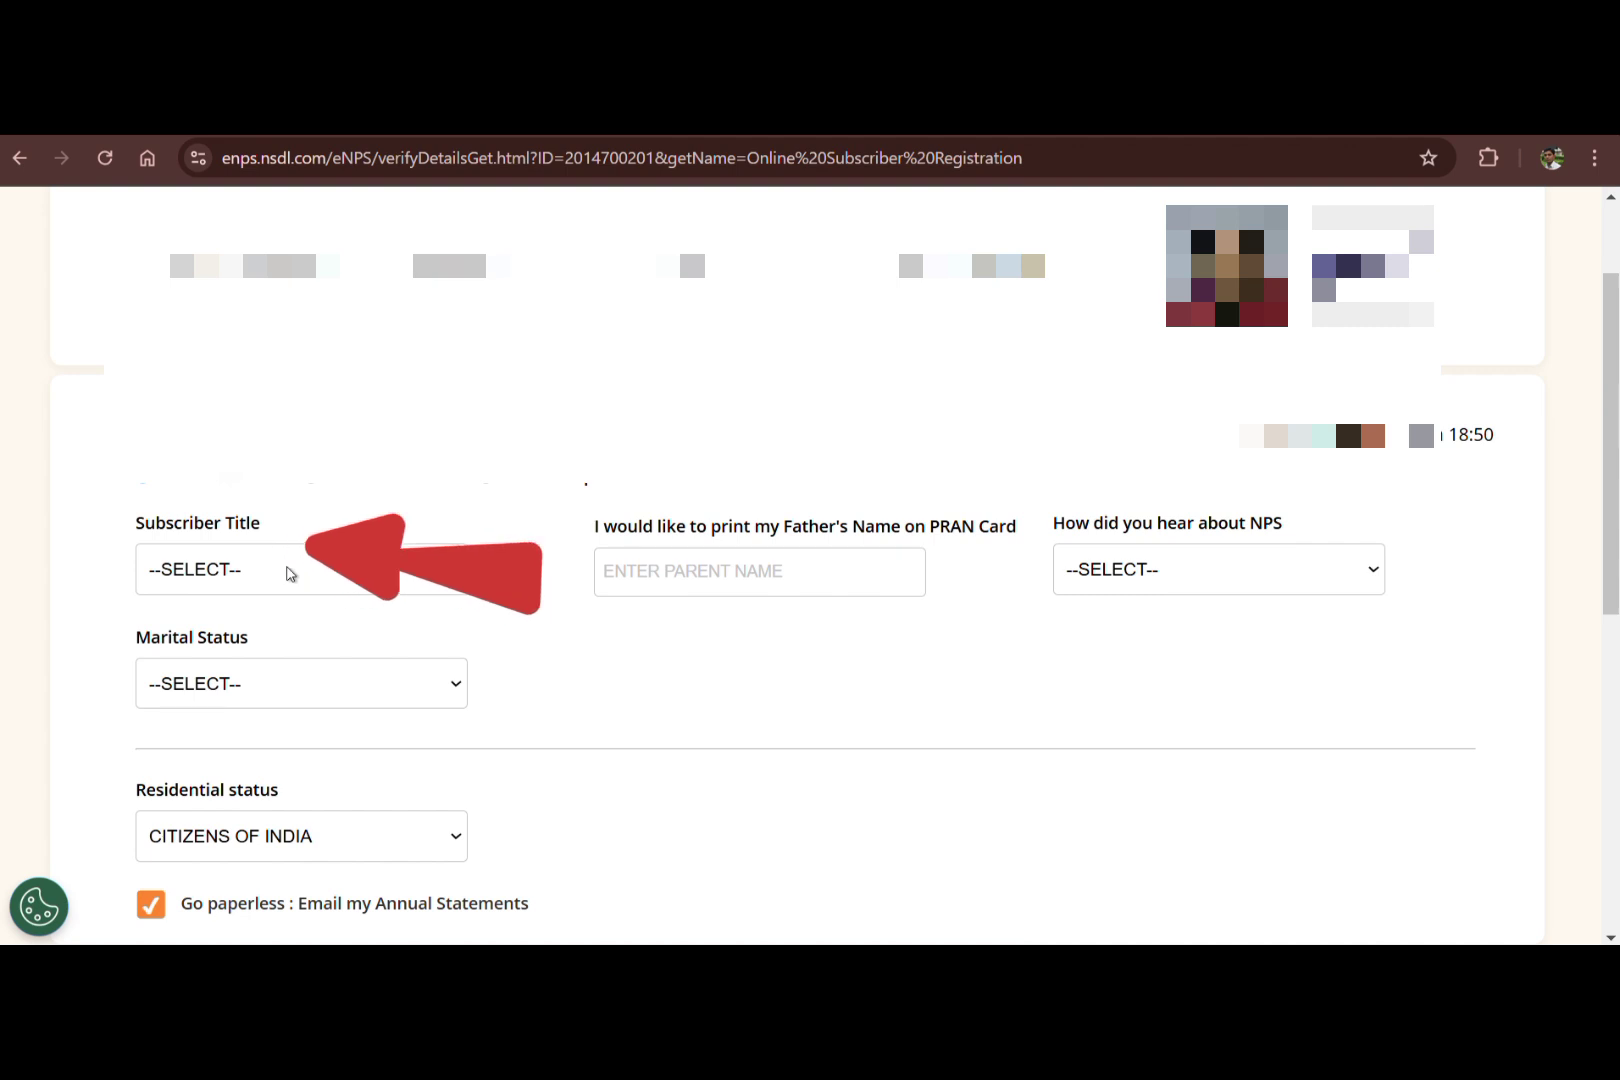
Set the subscriber title to SHRI and fill the father's name from the saved suggestion.
left_click(289, 573)
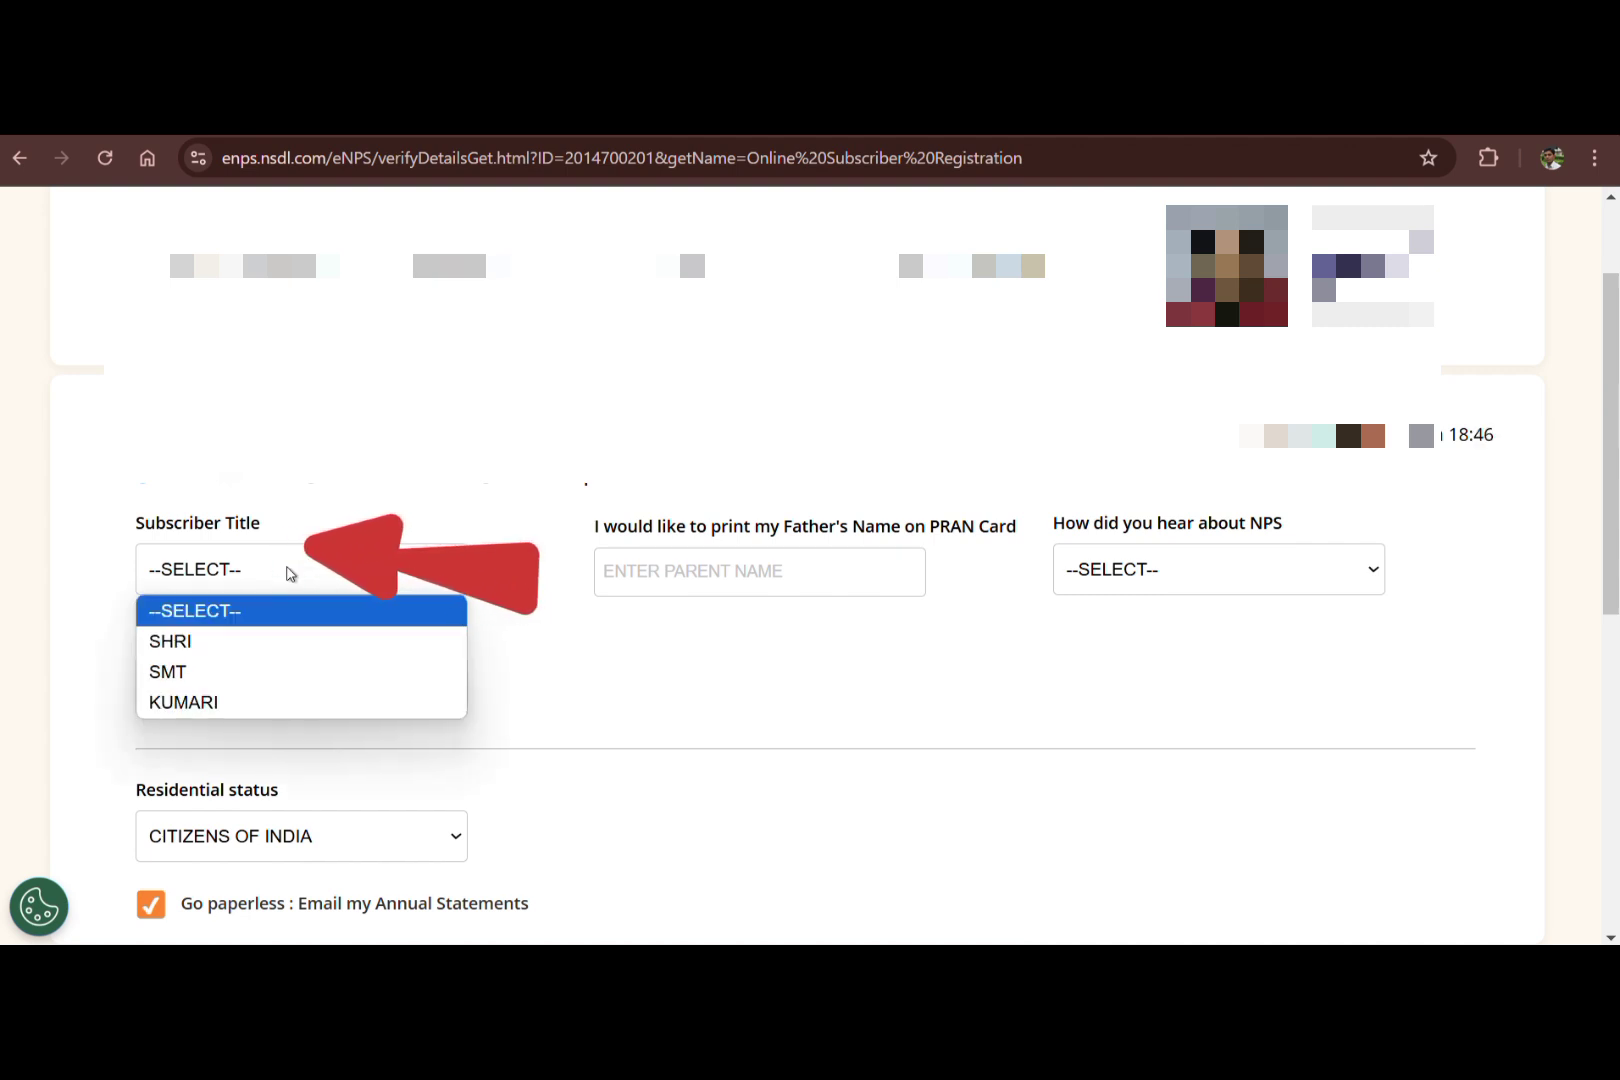
left_click(211, 643)
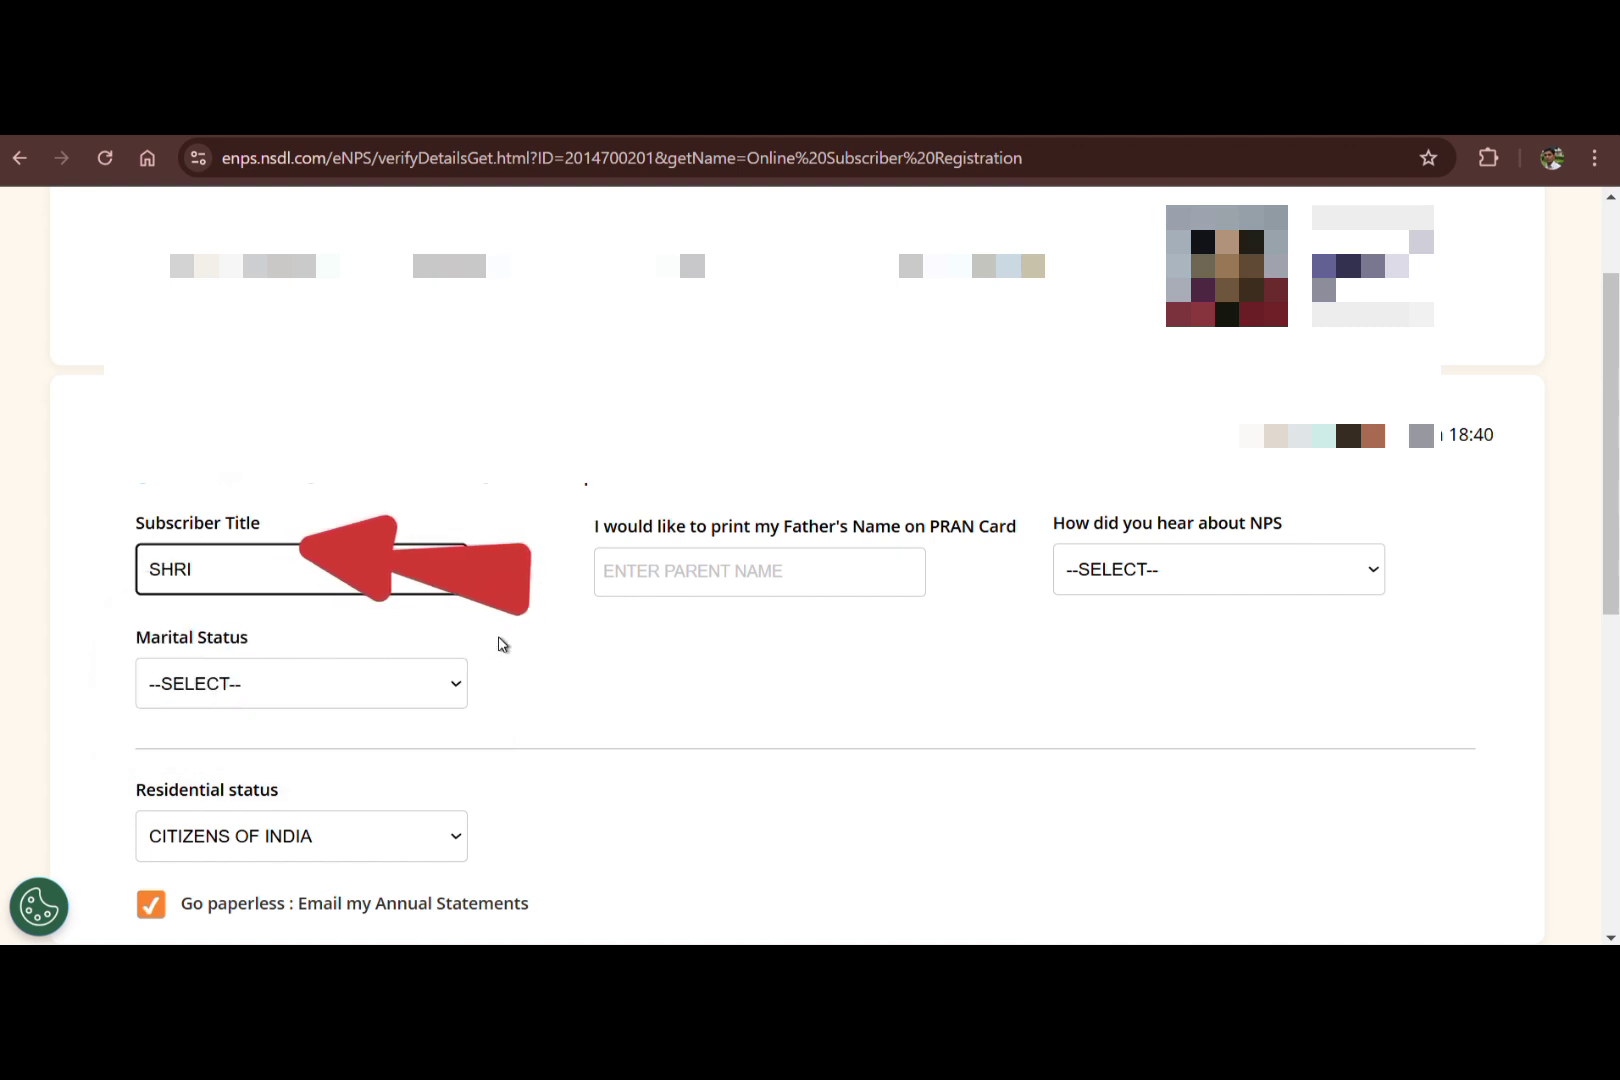
left_click(640, 590)
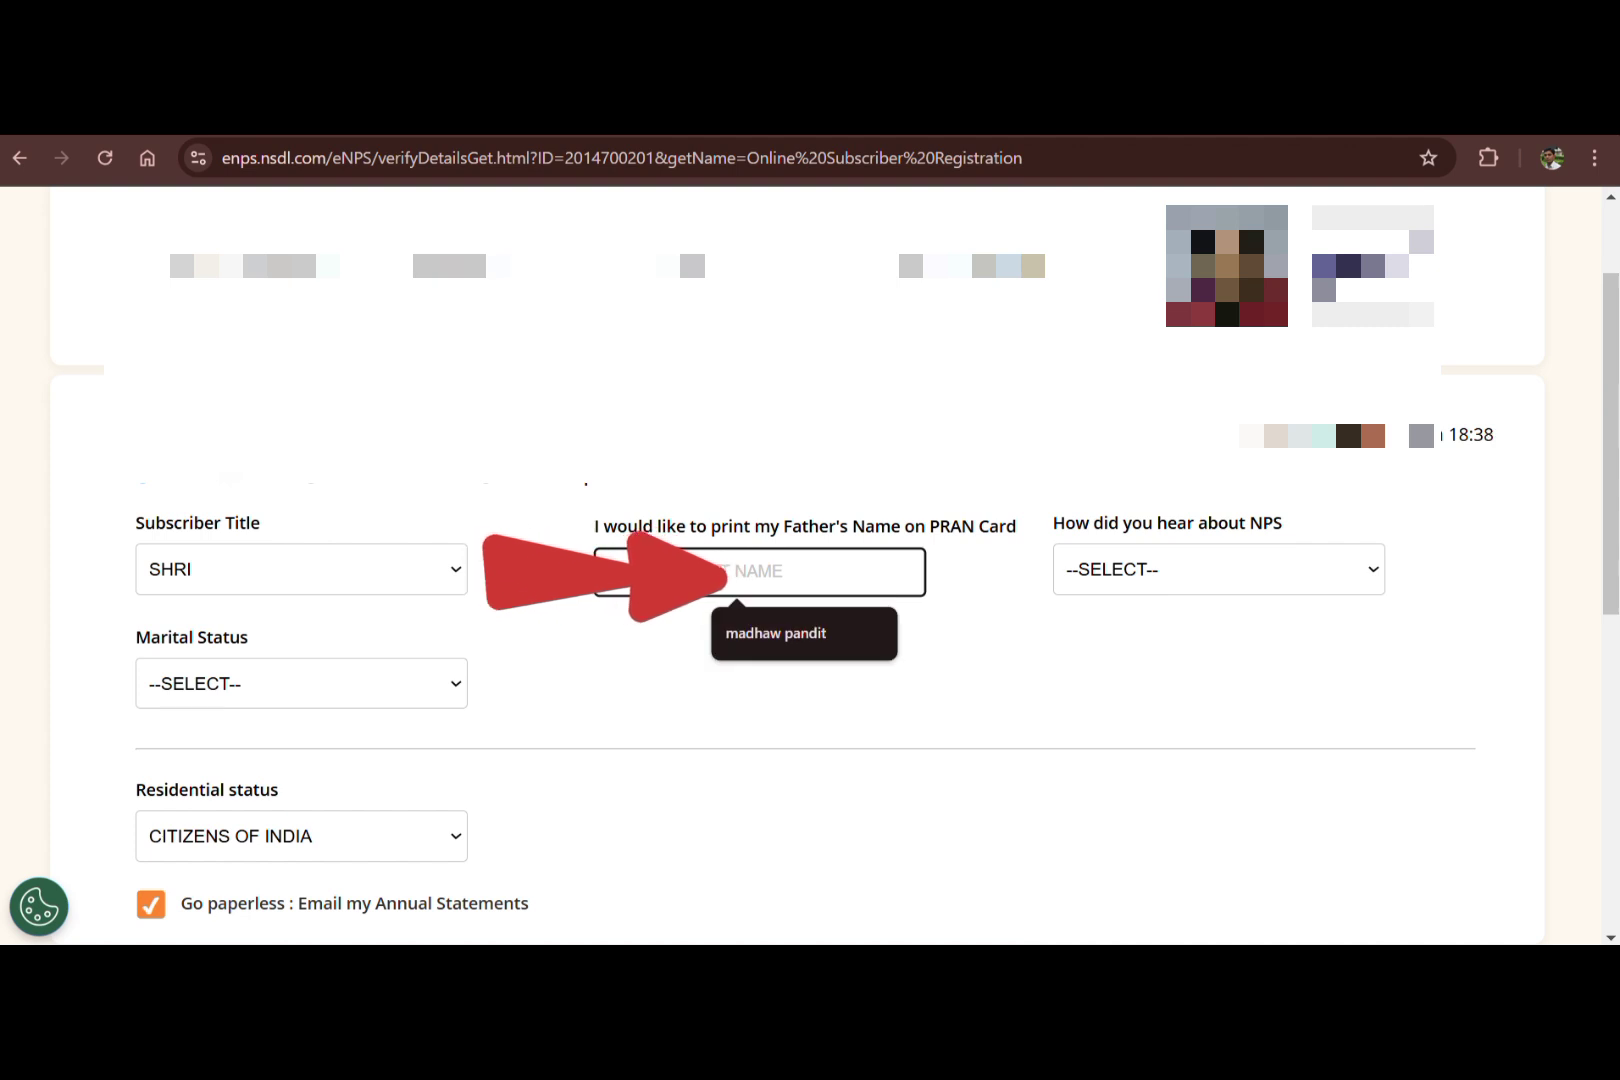
left_click(776, 633)
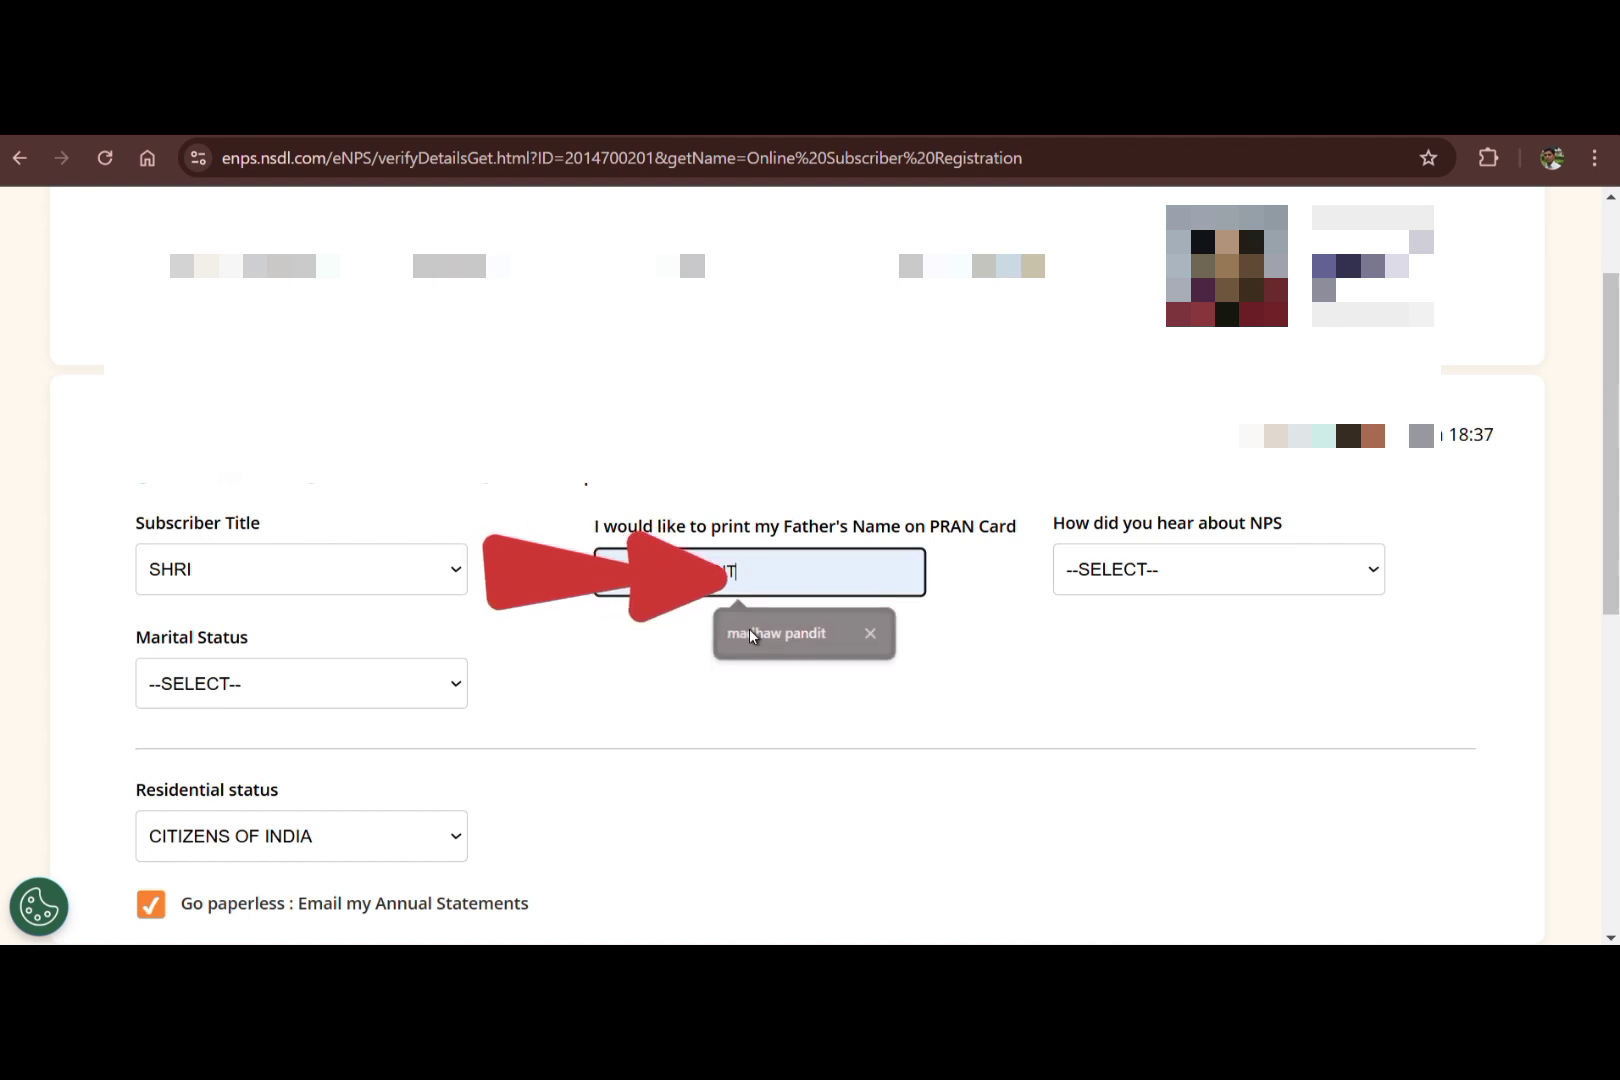
Choose EMPLOYER as the NPS source and MARRIED as the marital status.
left_click(1096, 575)
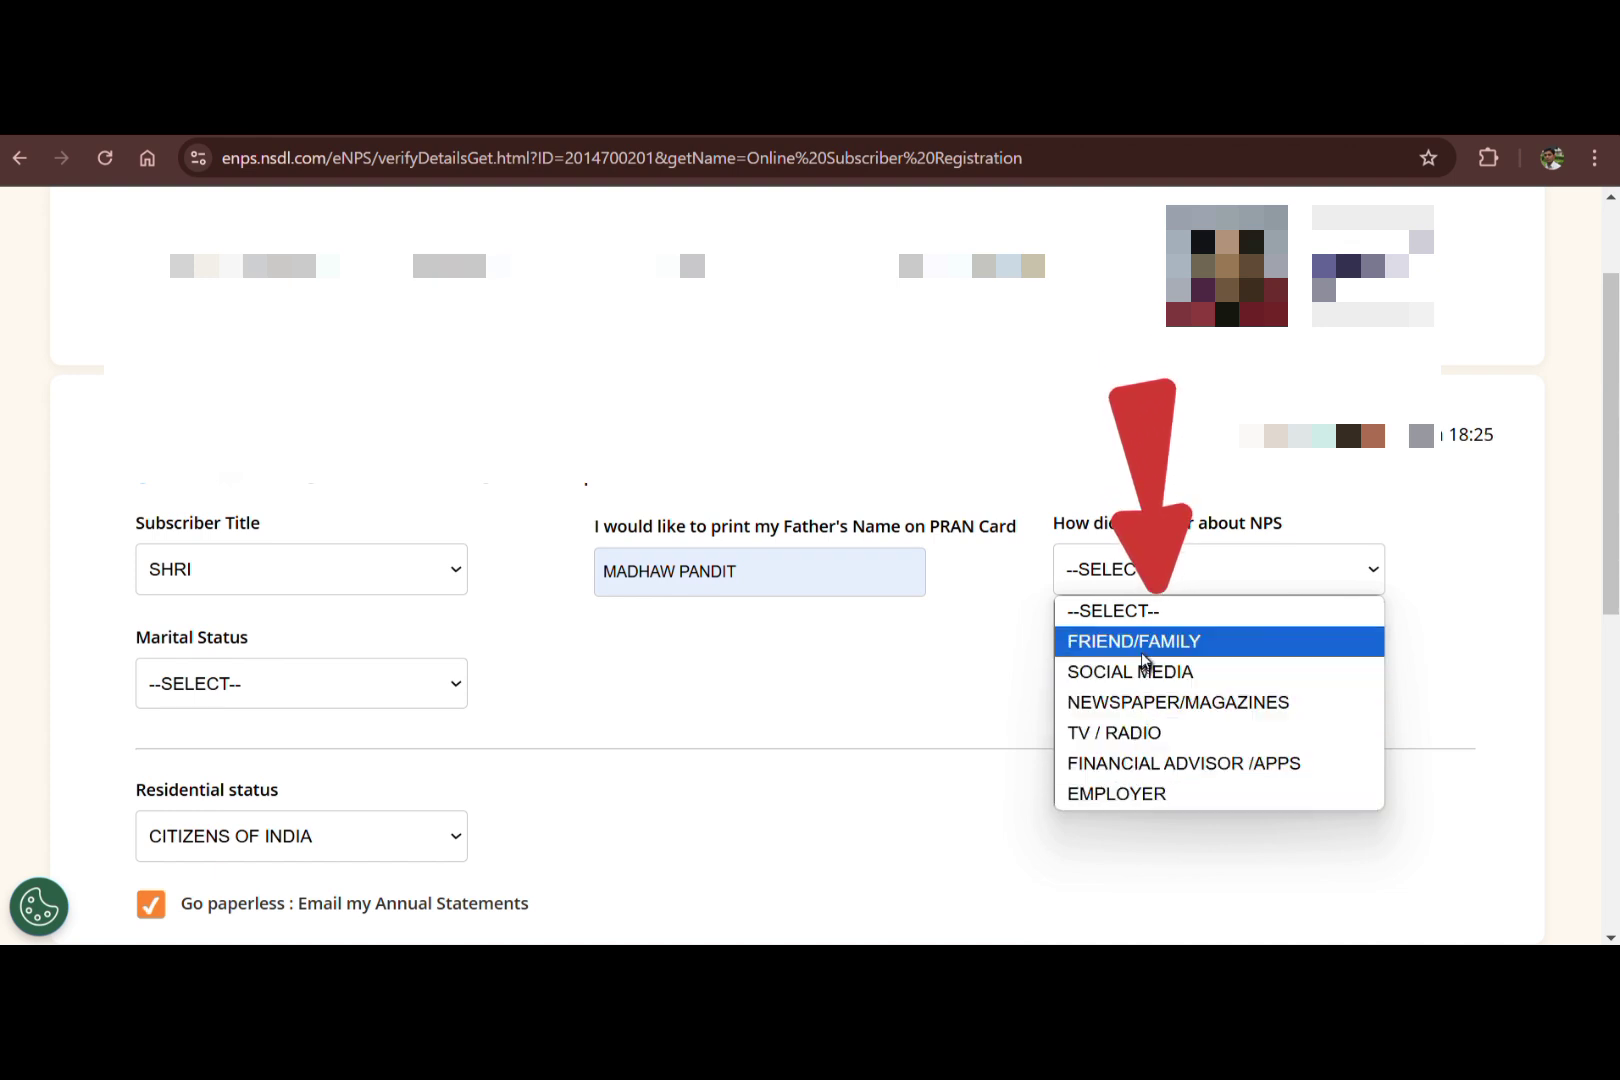
left_click(1131, 795)
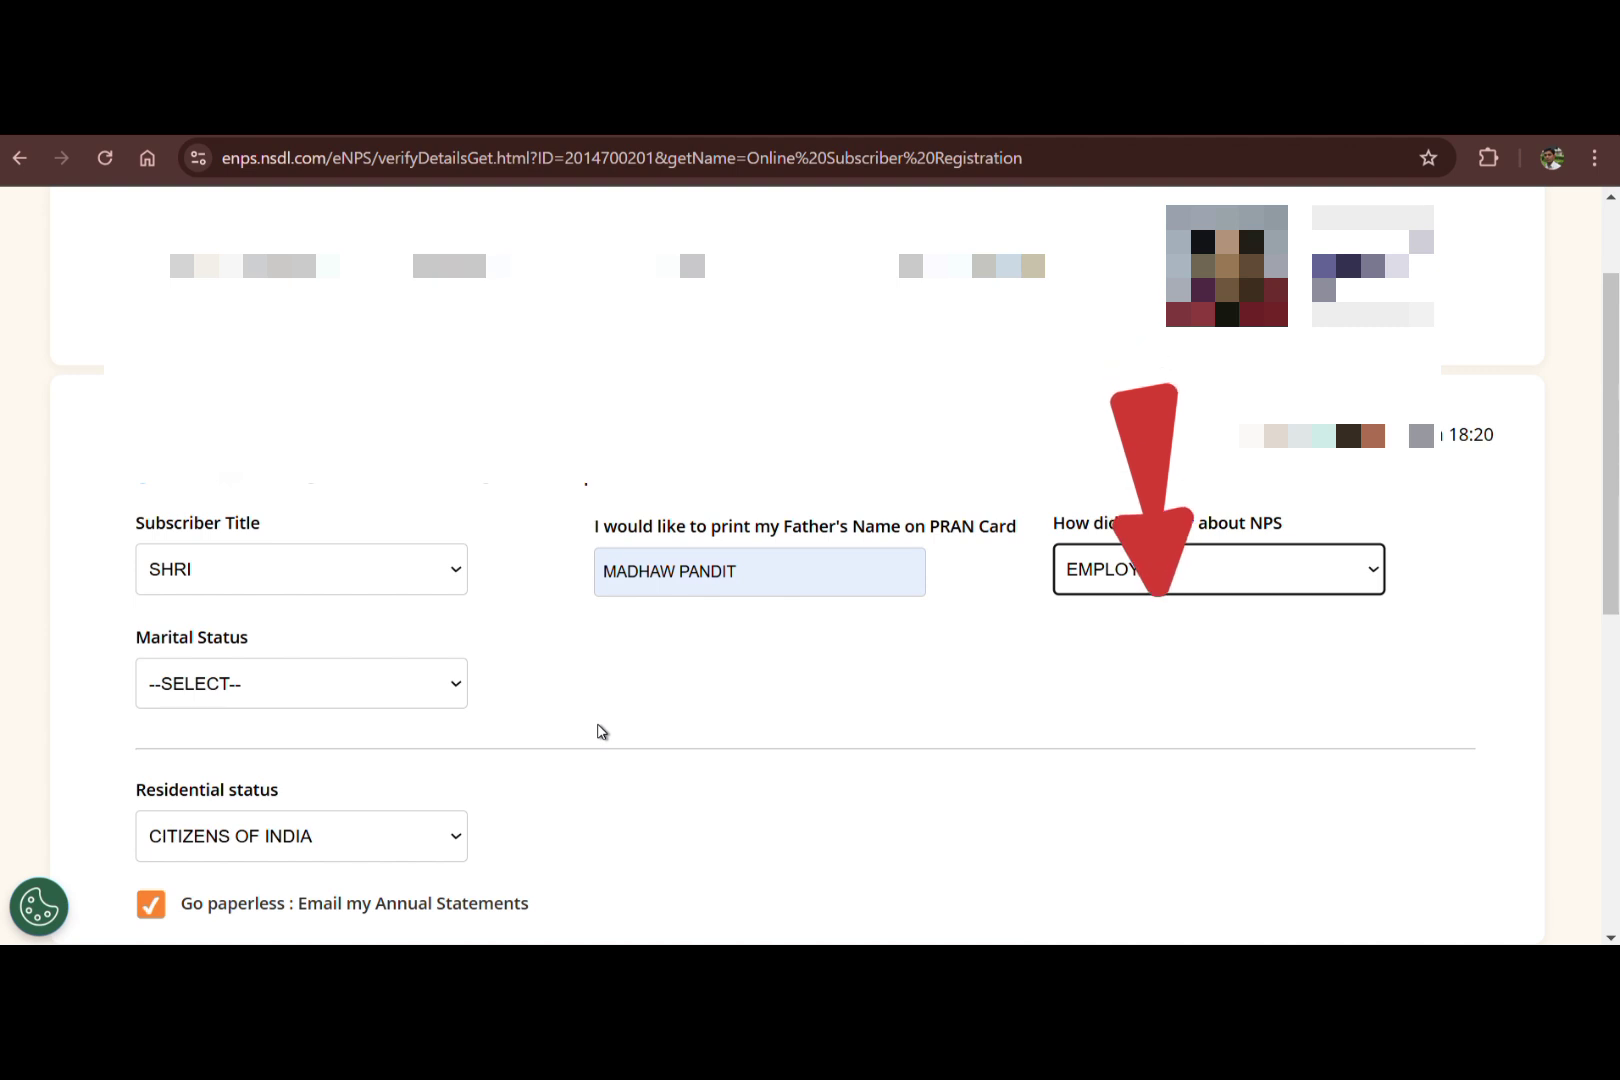
left_click(304, 690)
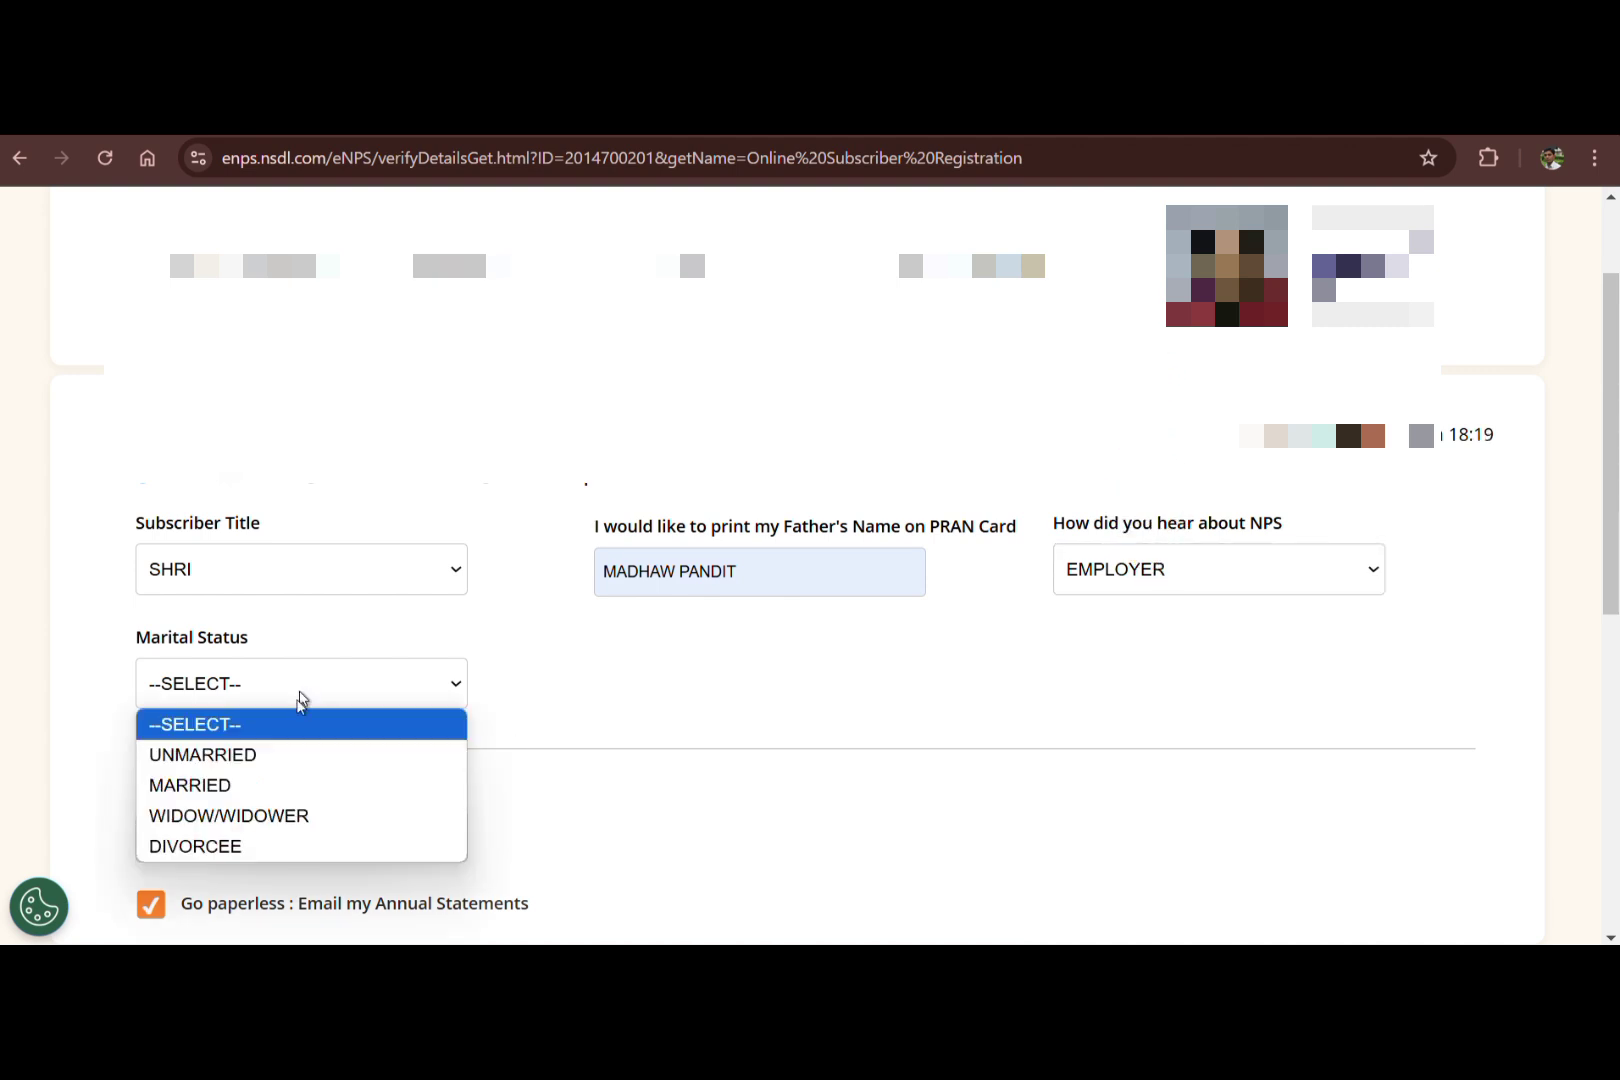
left_click(278, 786)
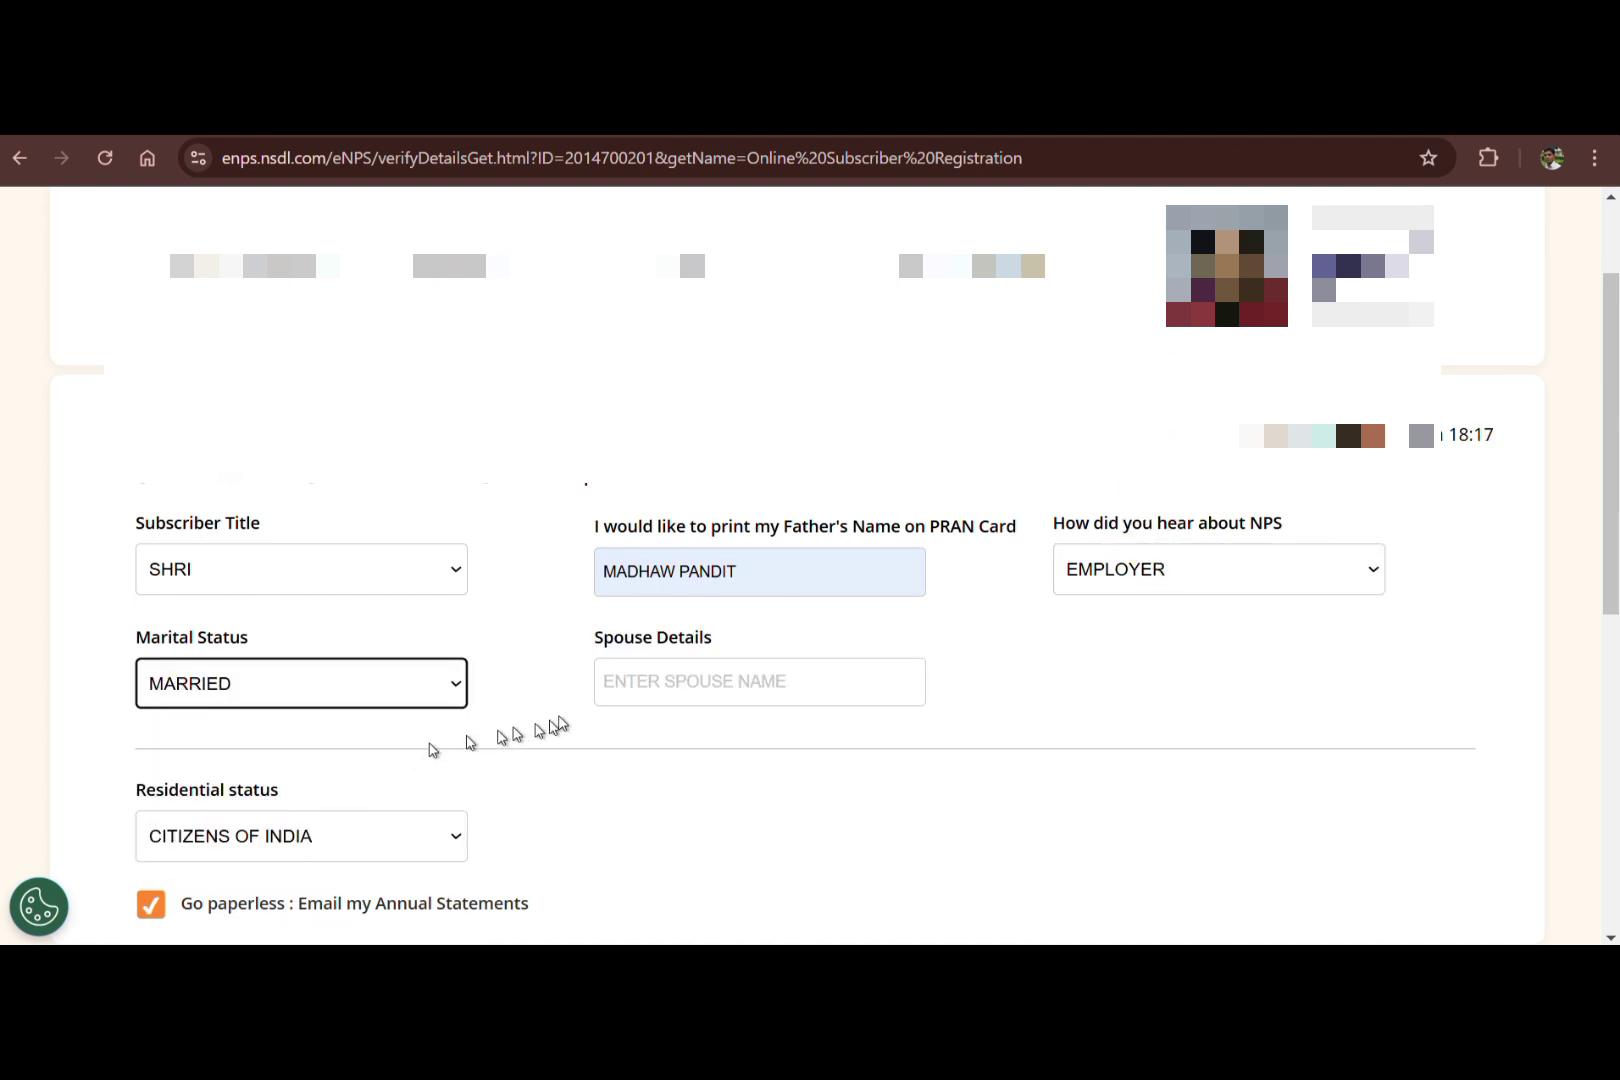
Fill the spouse's name from the saved suggestion and submit the personal details.
left_click(629, 686)
left_click(712, 741)
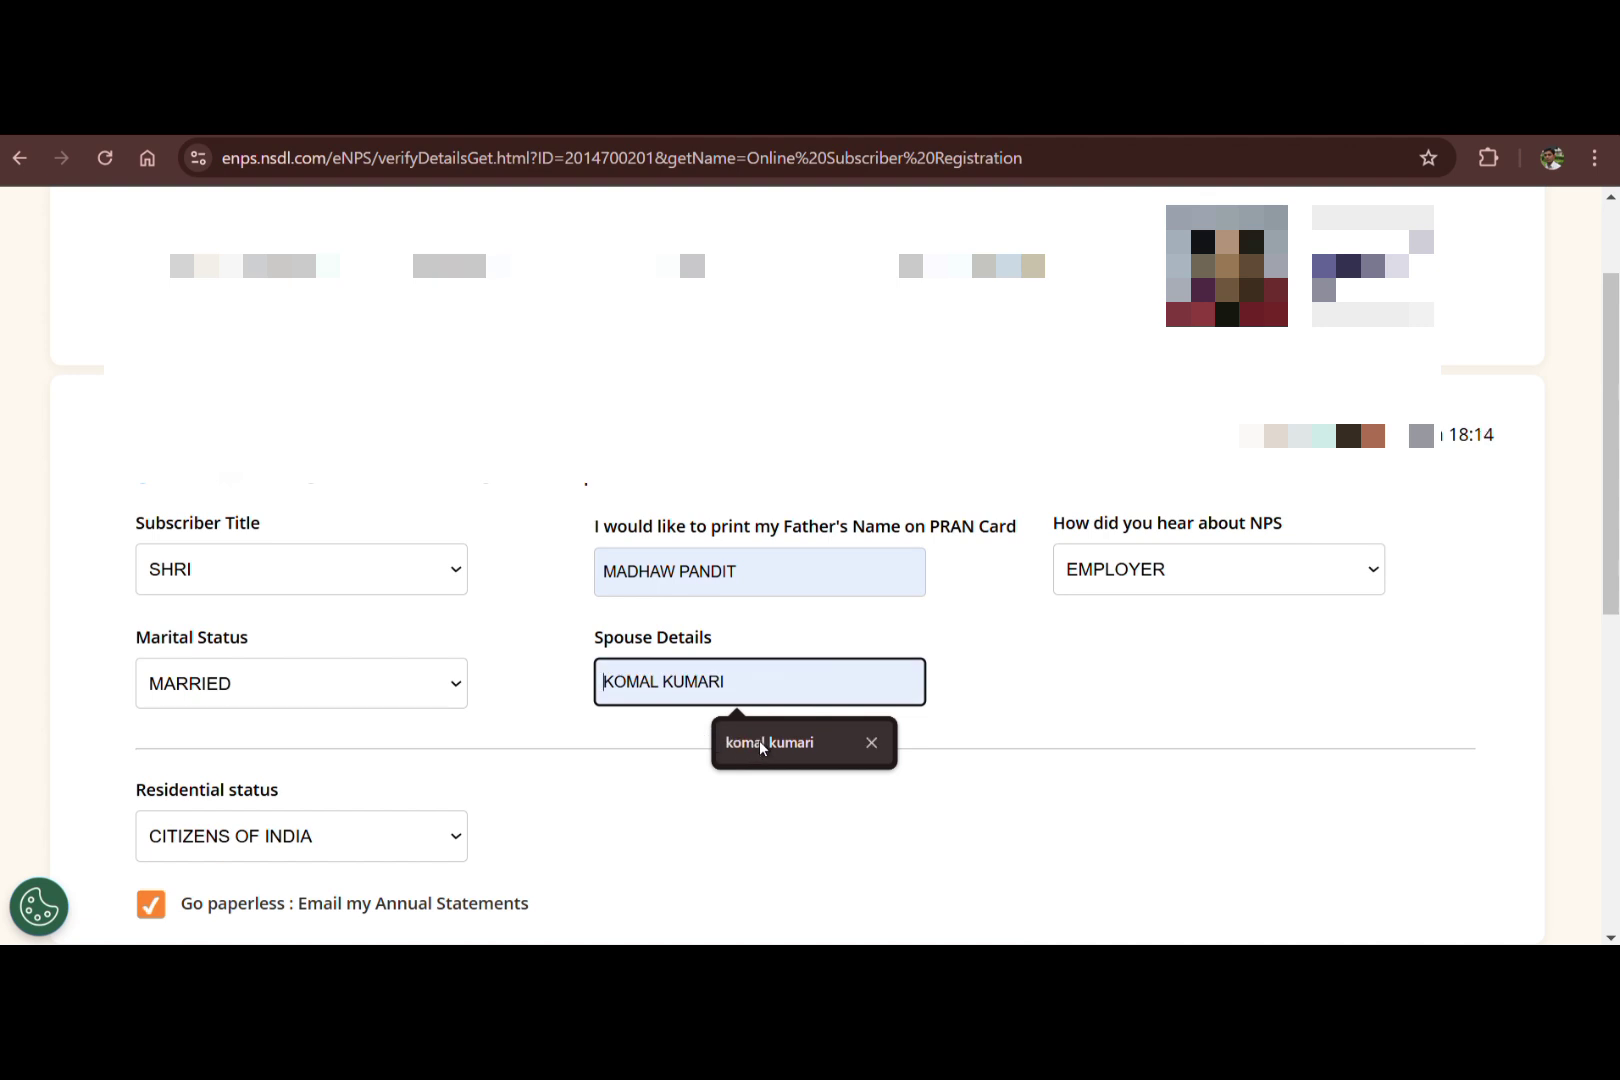
left_click(536, 757)
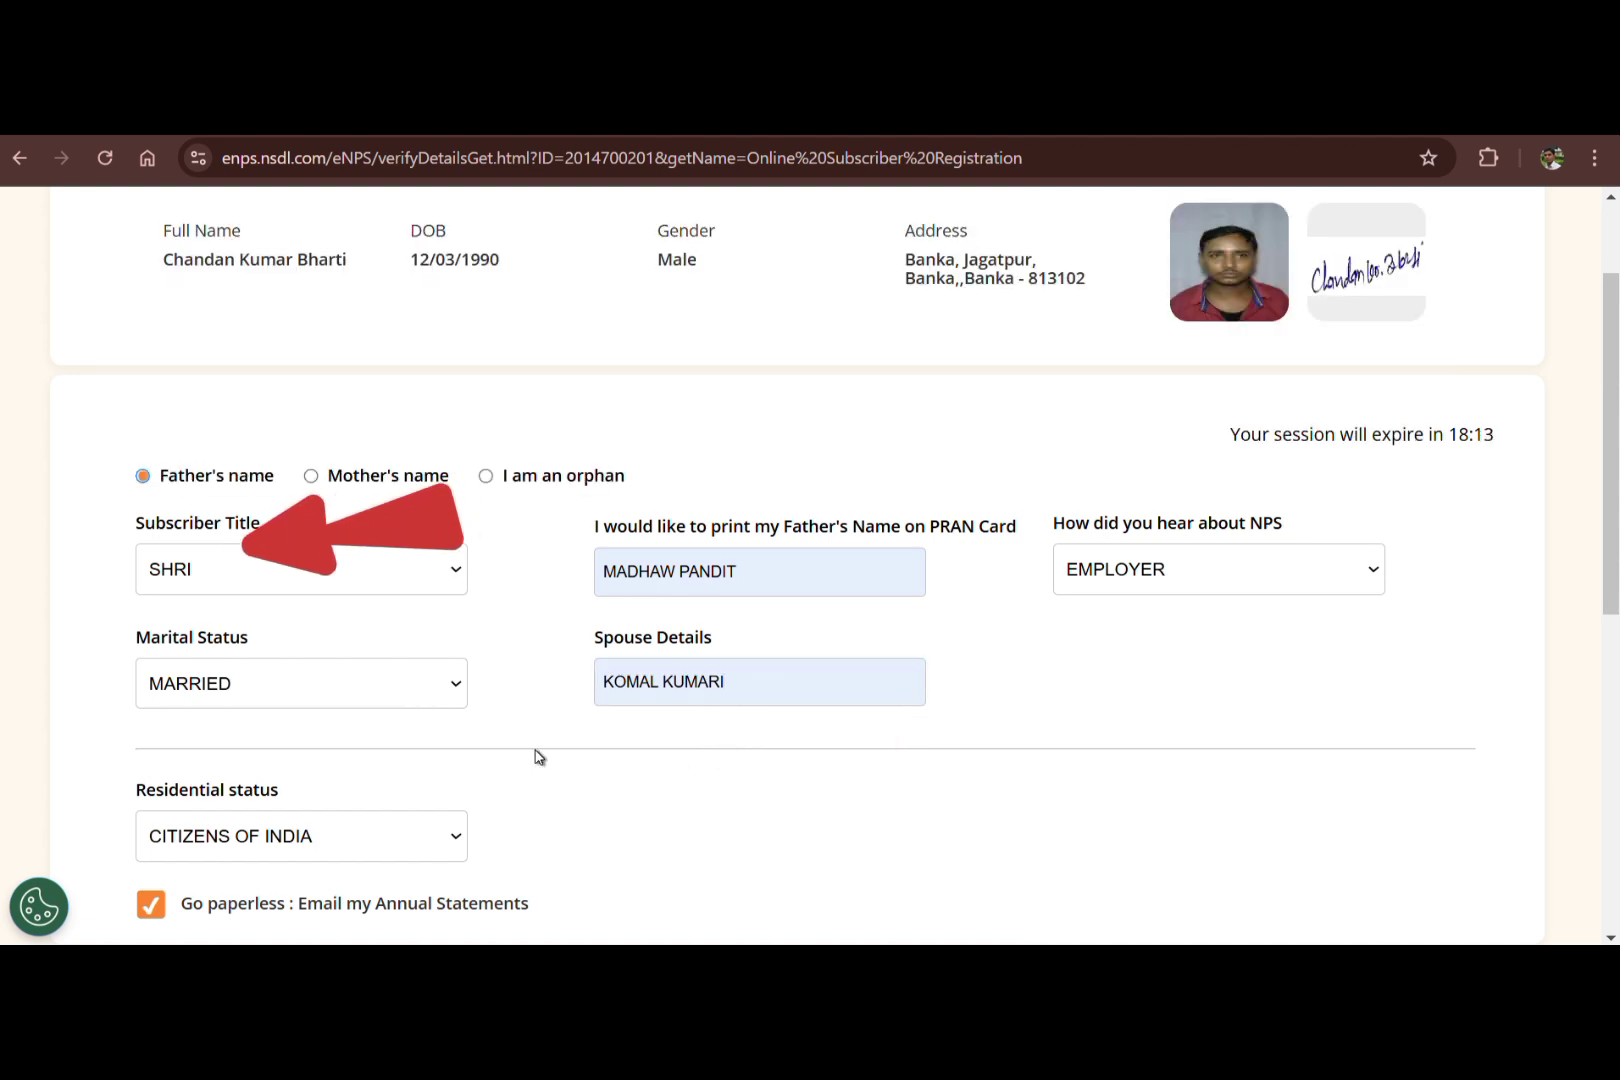
scroll(535, 756, "down", 1)
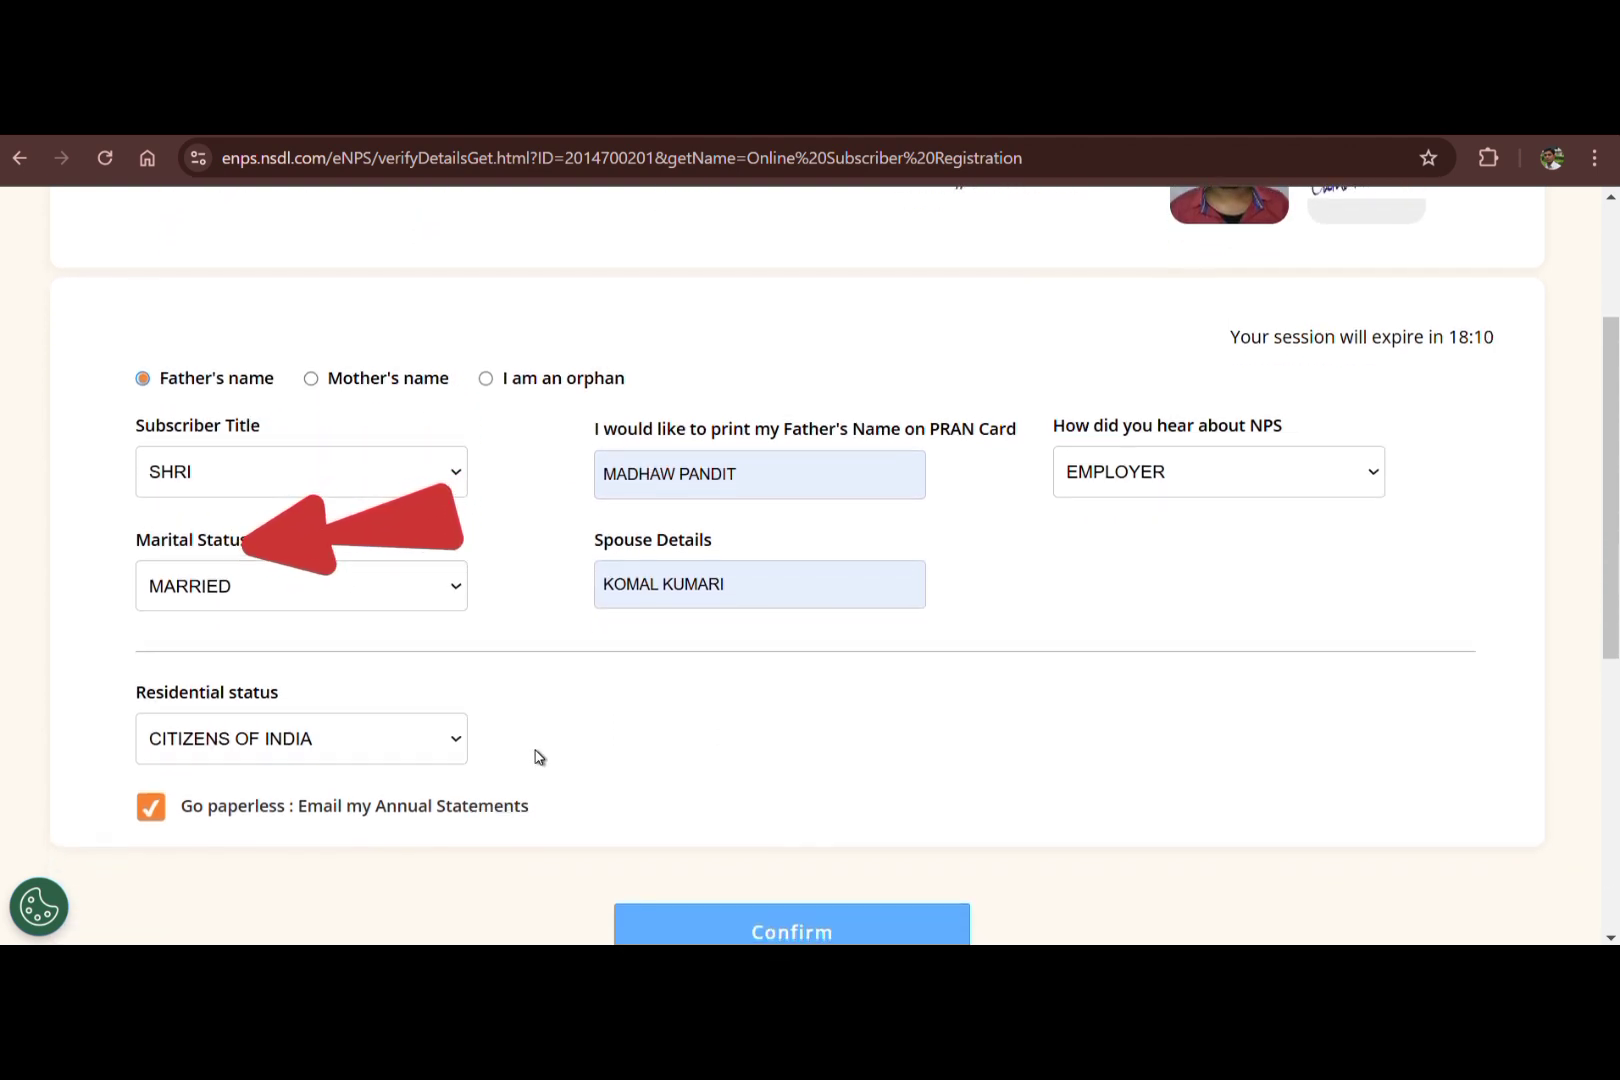
scroll(536, 757, "down", 1)
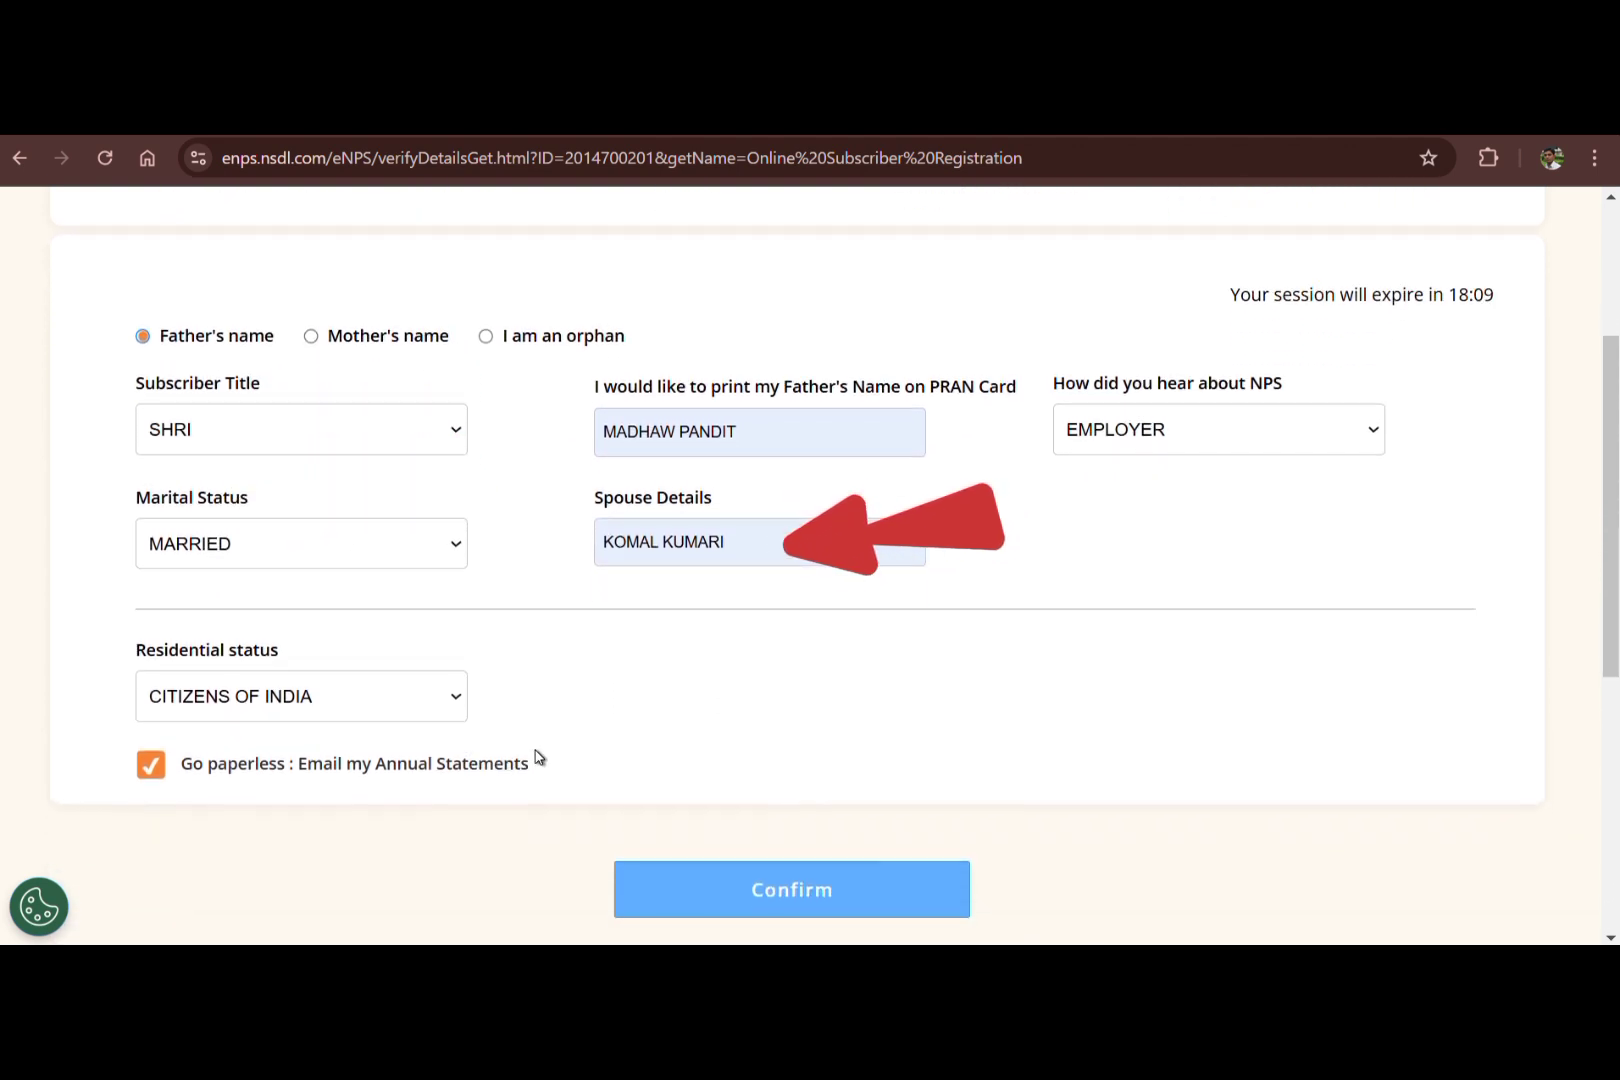
left_click(786, 899)
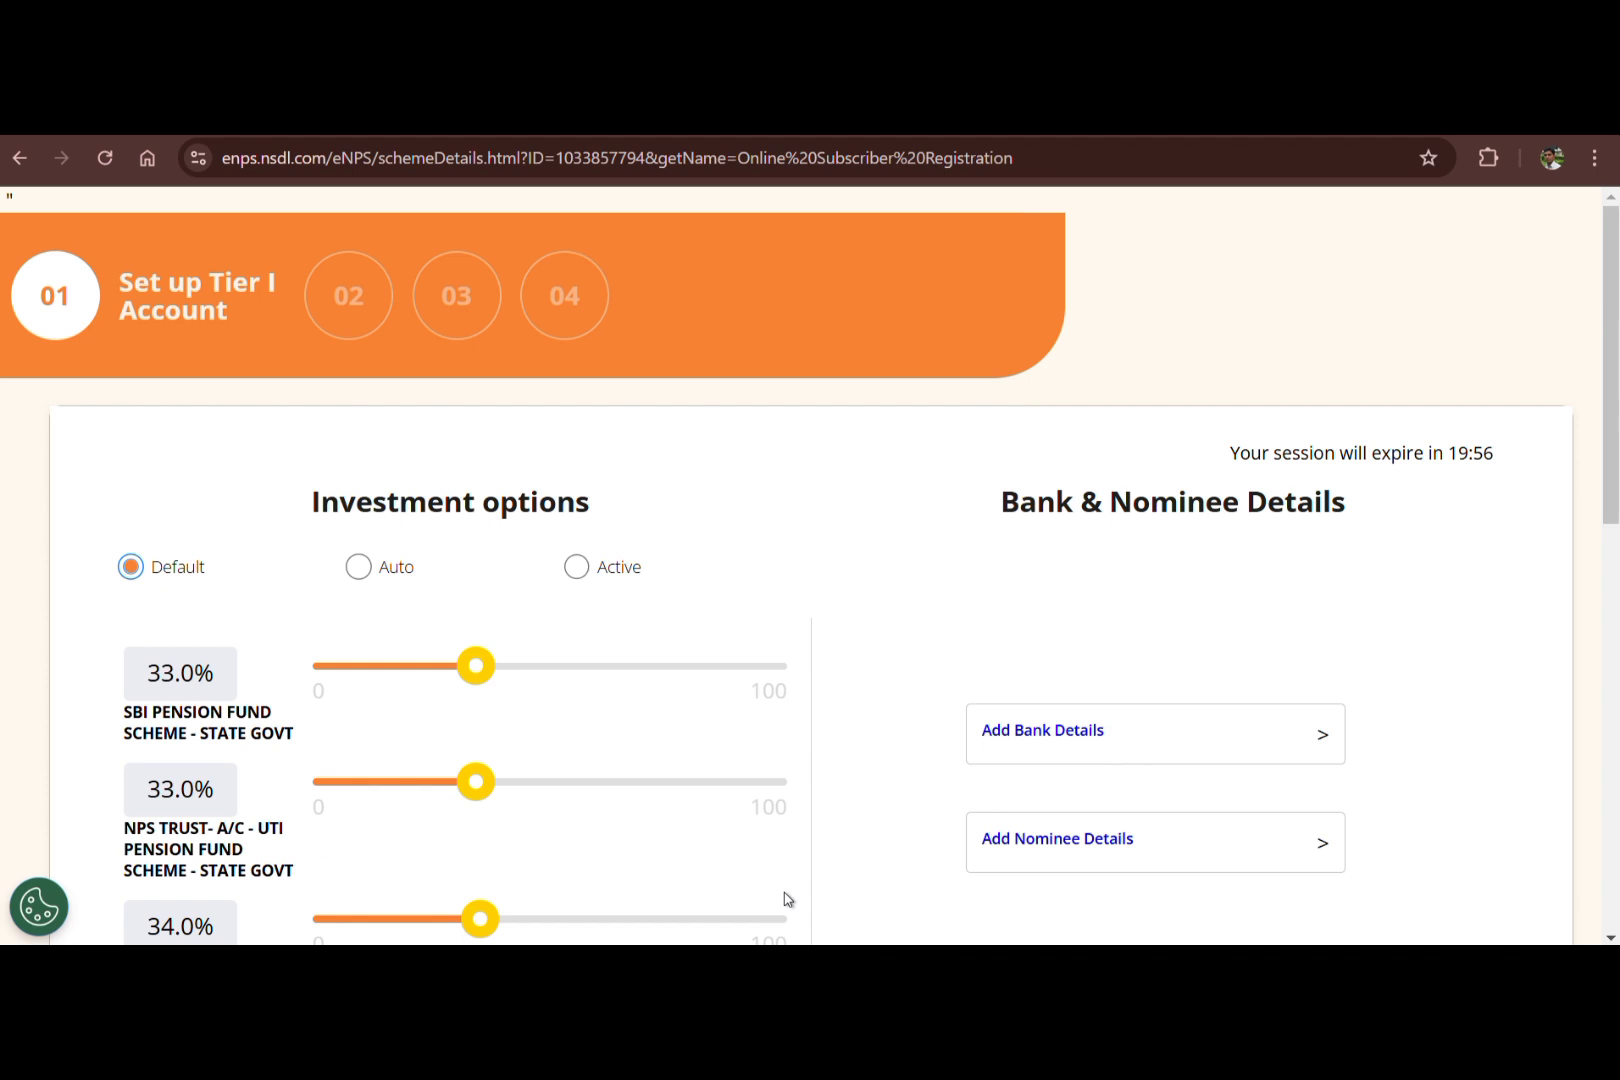
Keep the Default 33%, 33%, 34% fund split and open Add Bank Details.
scroll(786, 899, "down", 1)
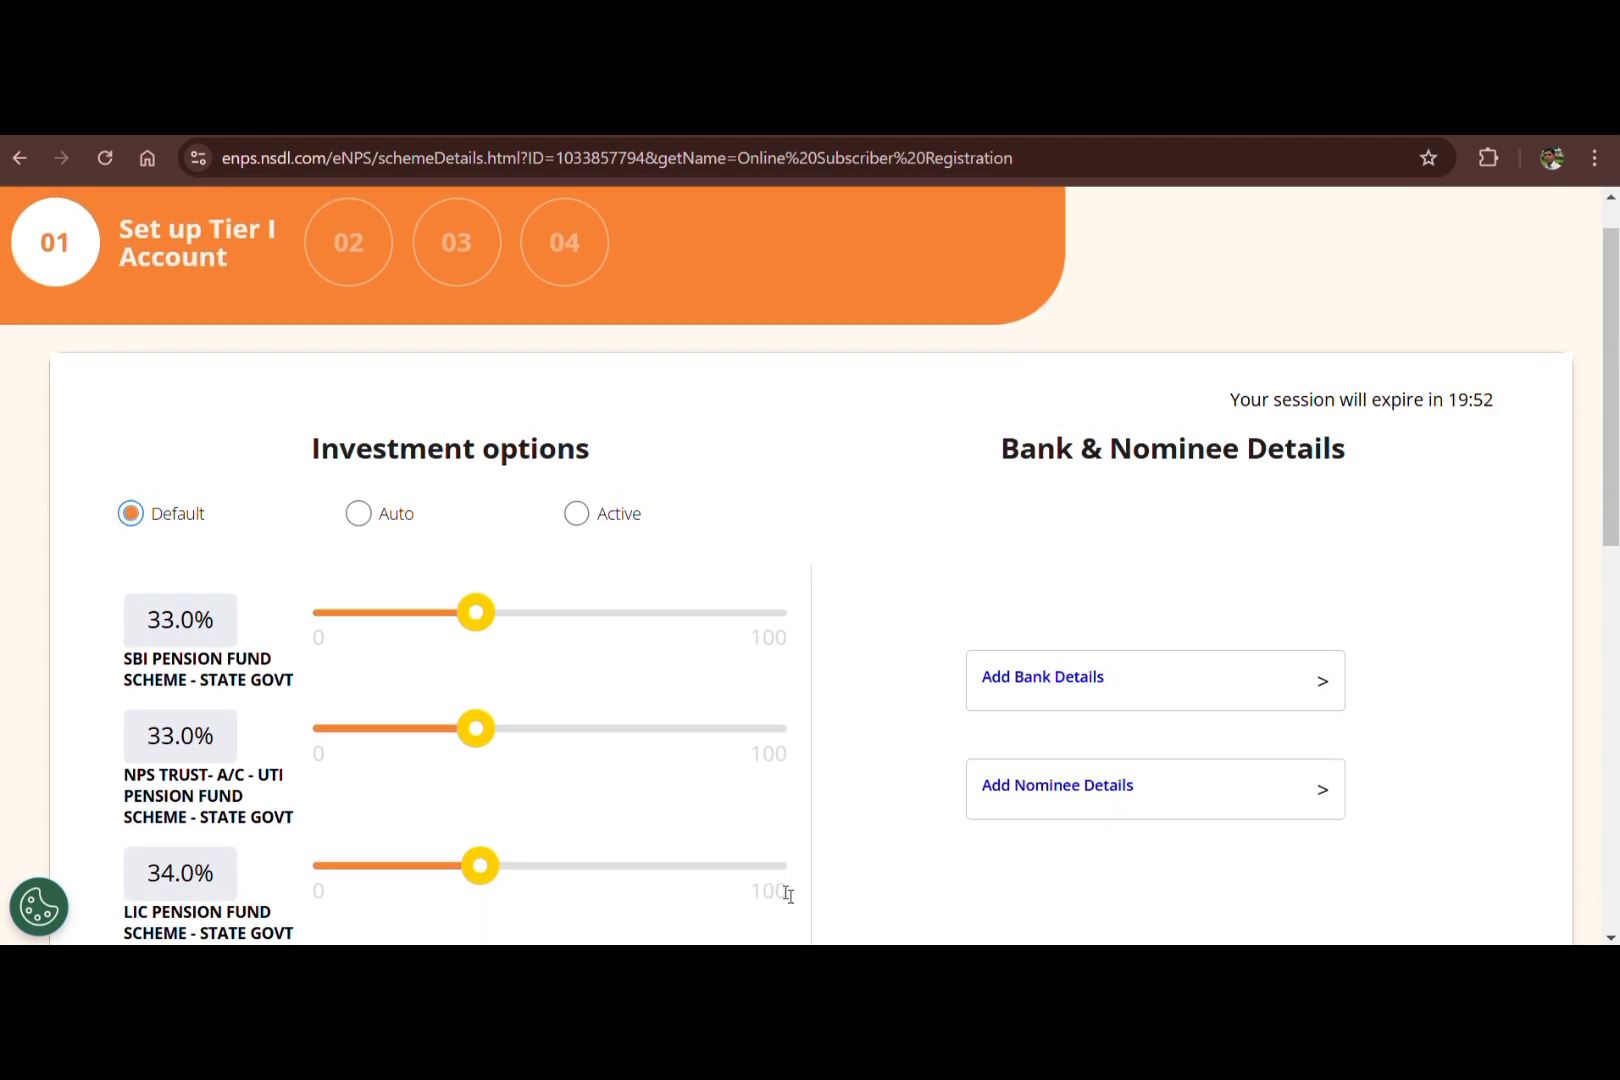
scroll(788, 895, "down", 1)
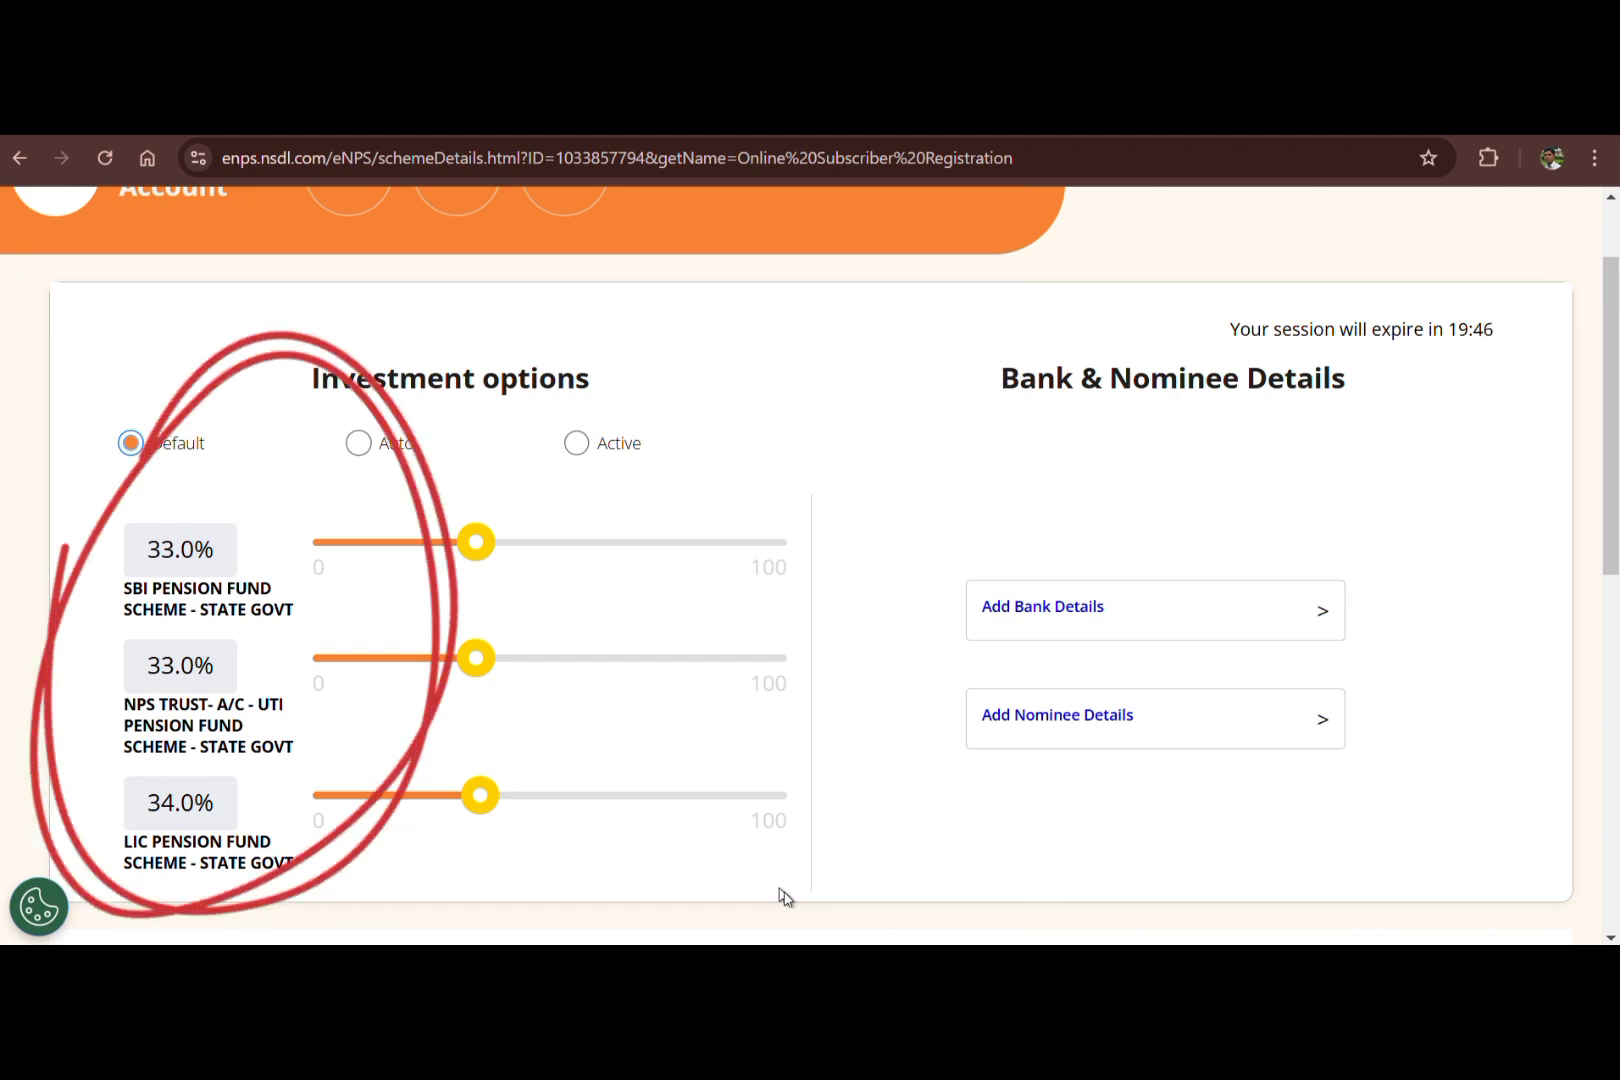
scroll(786, 897, "up", 1)
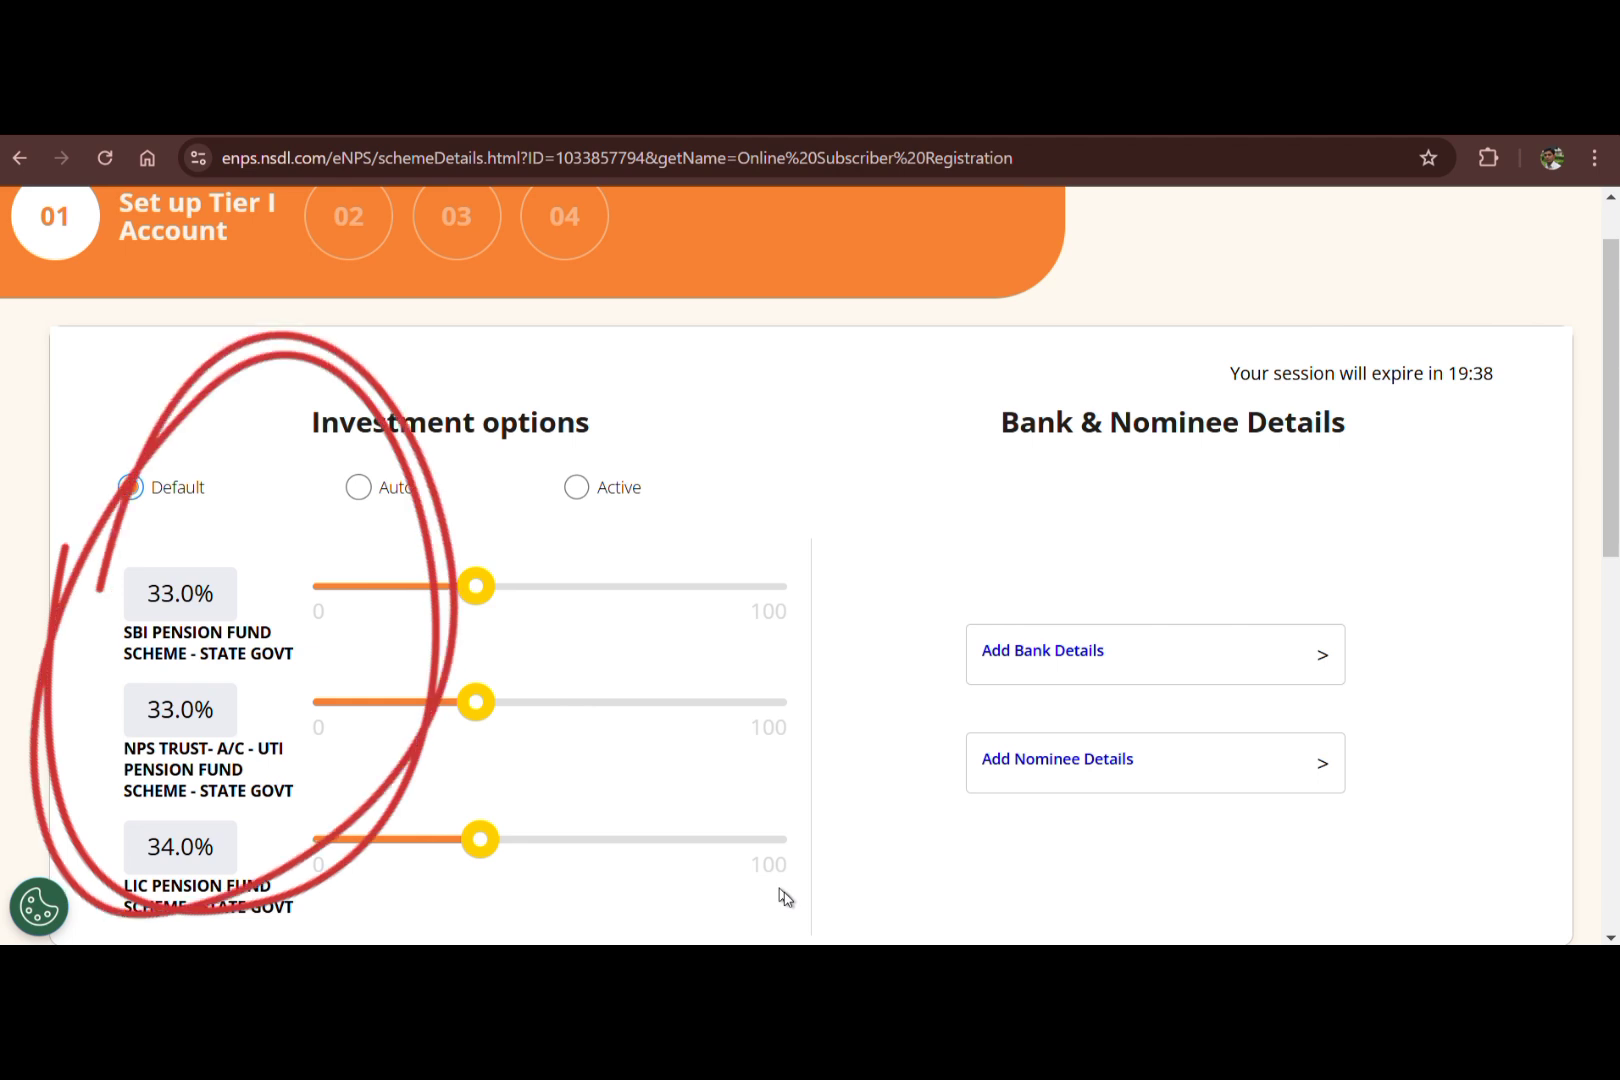
scroll(786, 897, "down", 1)
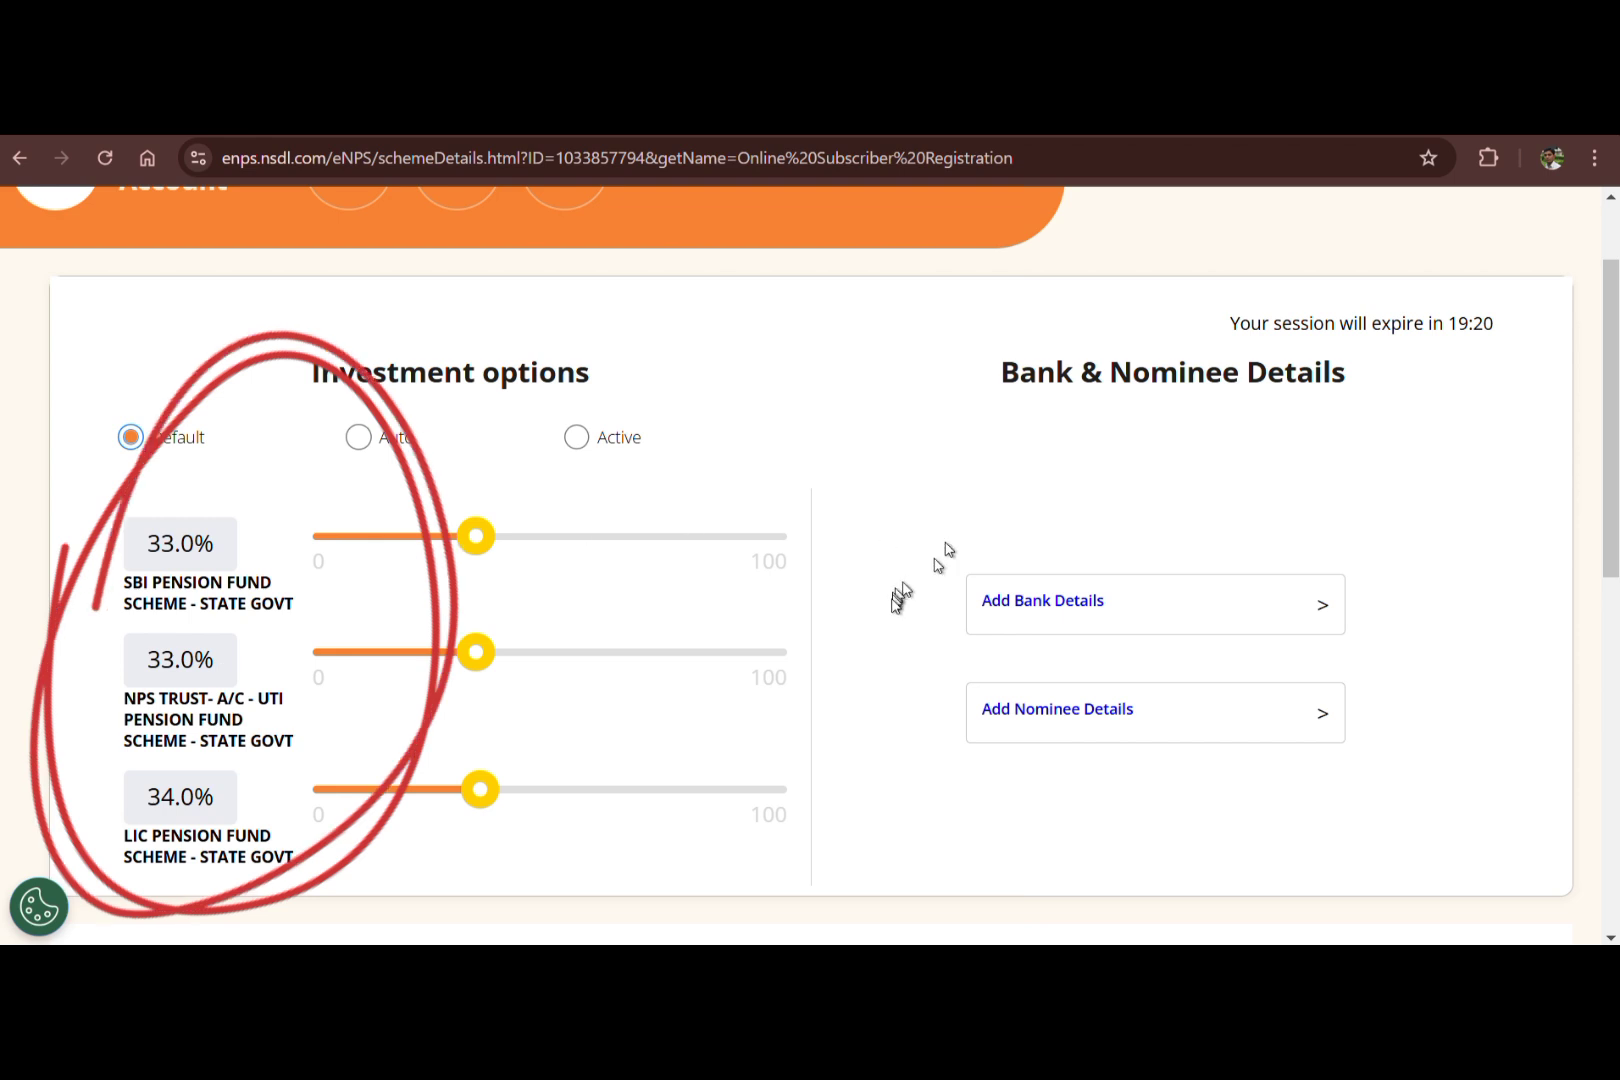
scroll(866, 634, "down", 1)
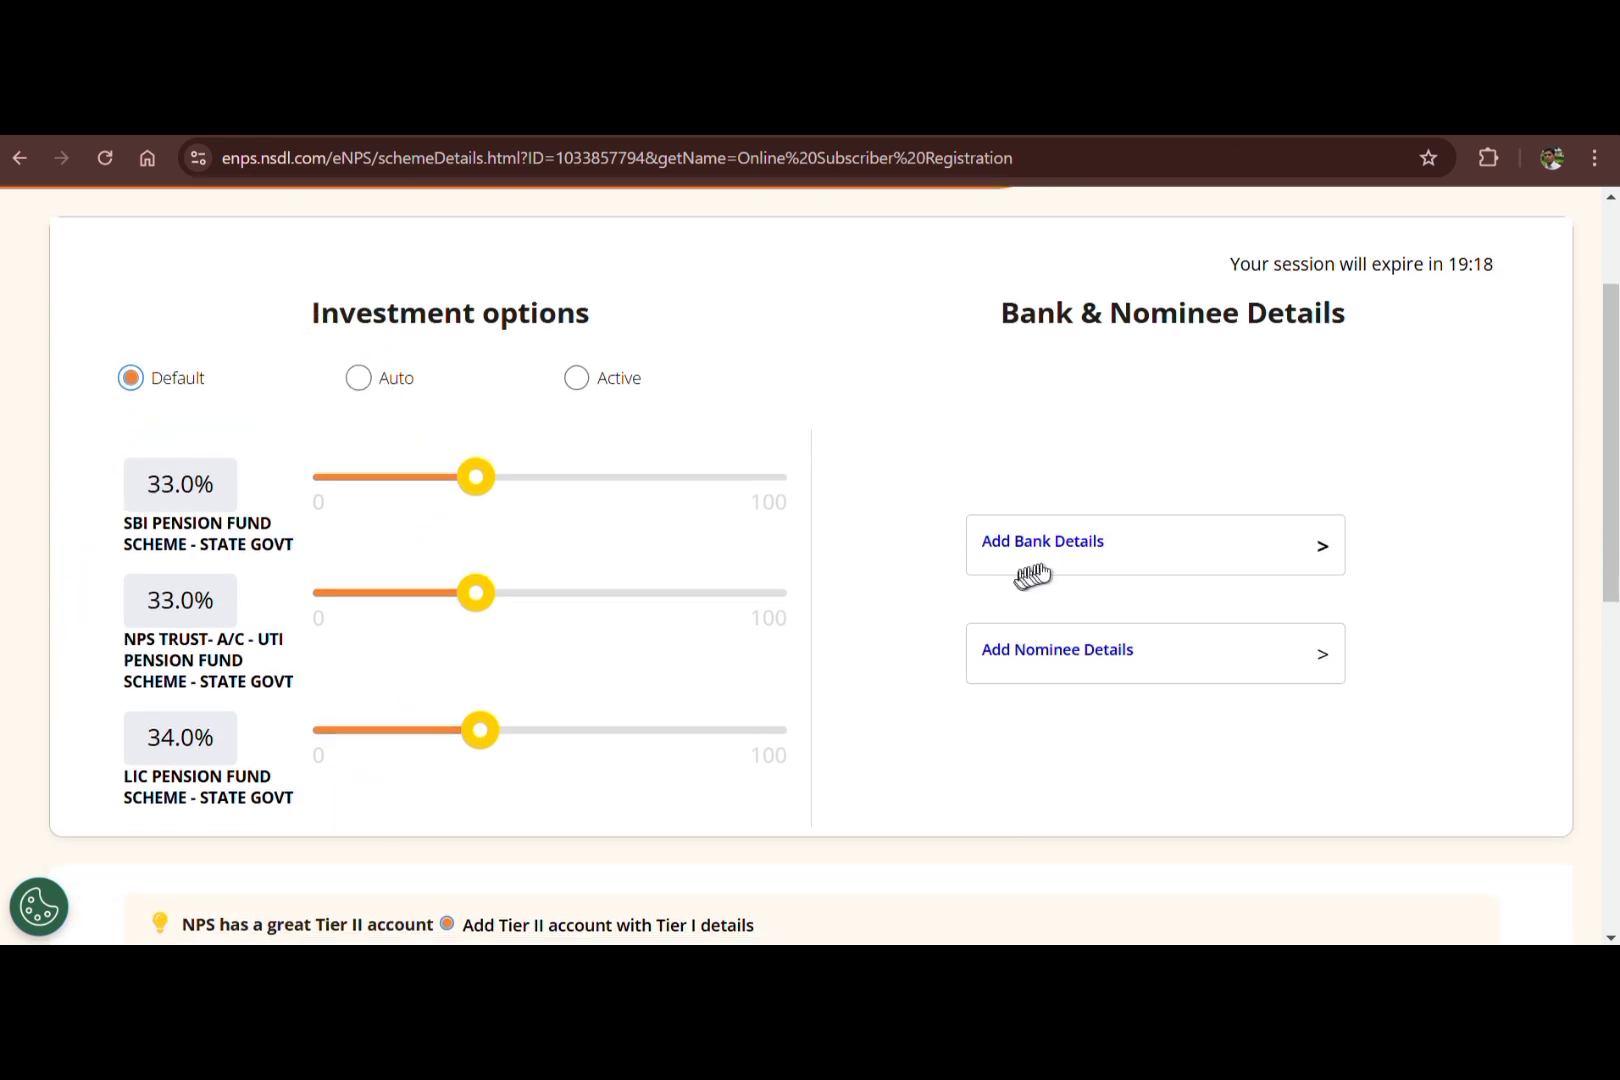
left_click(1080, 548)
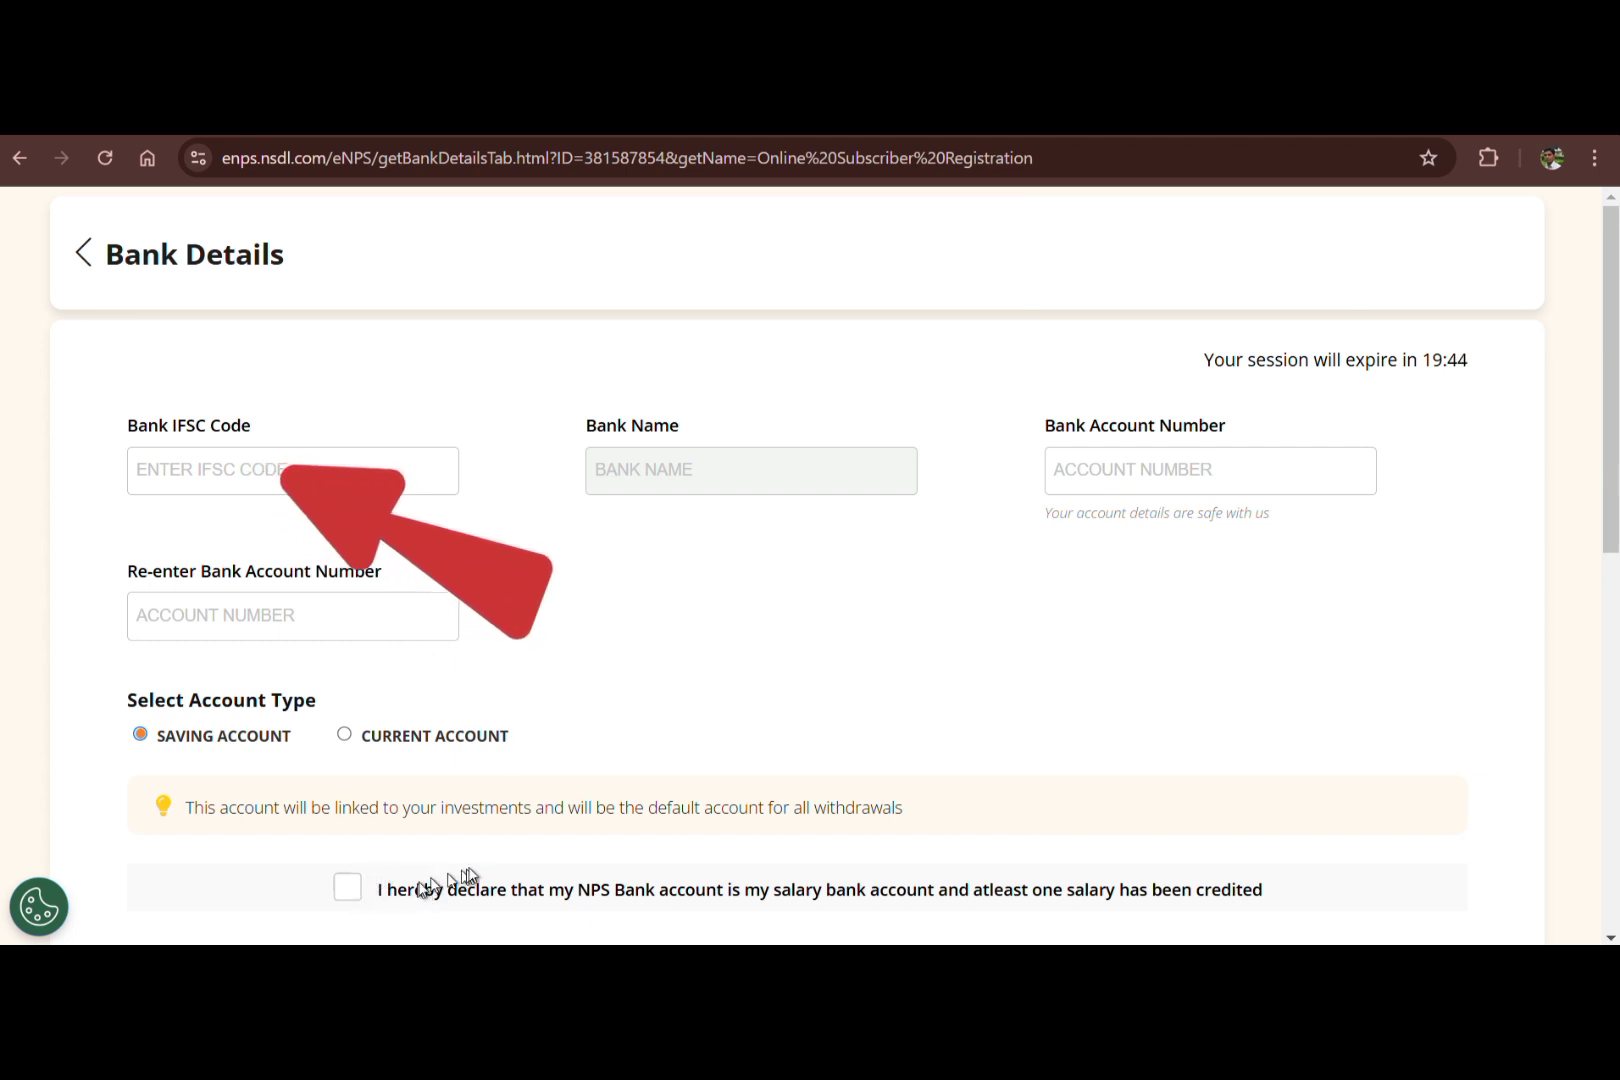
Declare the State Bank of India savings account as the salary account and save it.
scroll(468, 876, "down", 1)
scroll(470, 868, "up", 1)
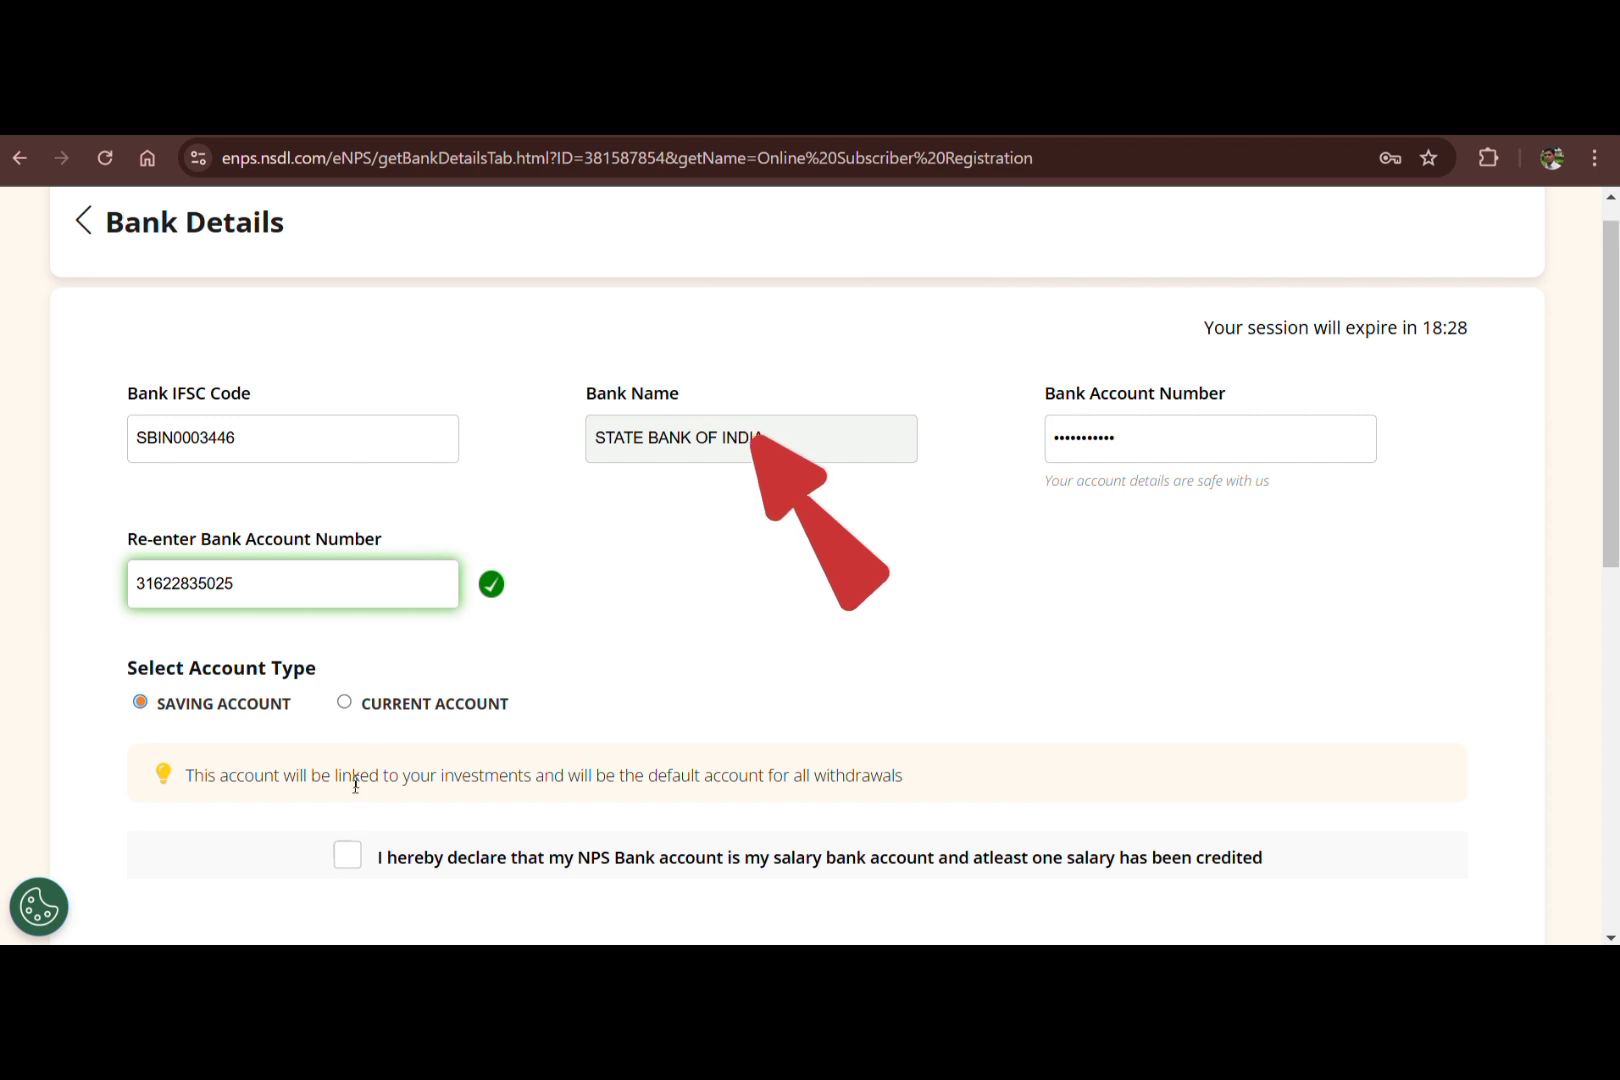
left_click(349, 860)
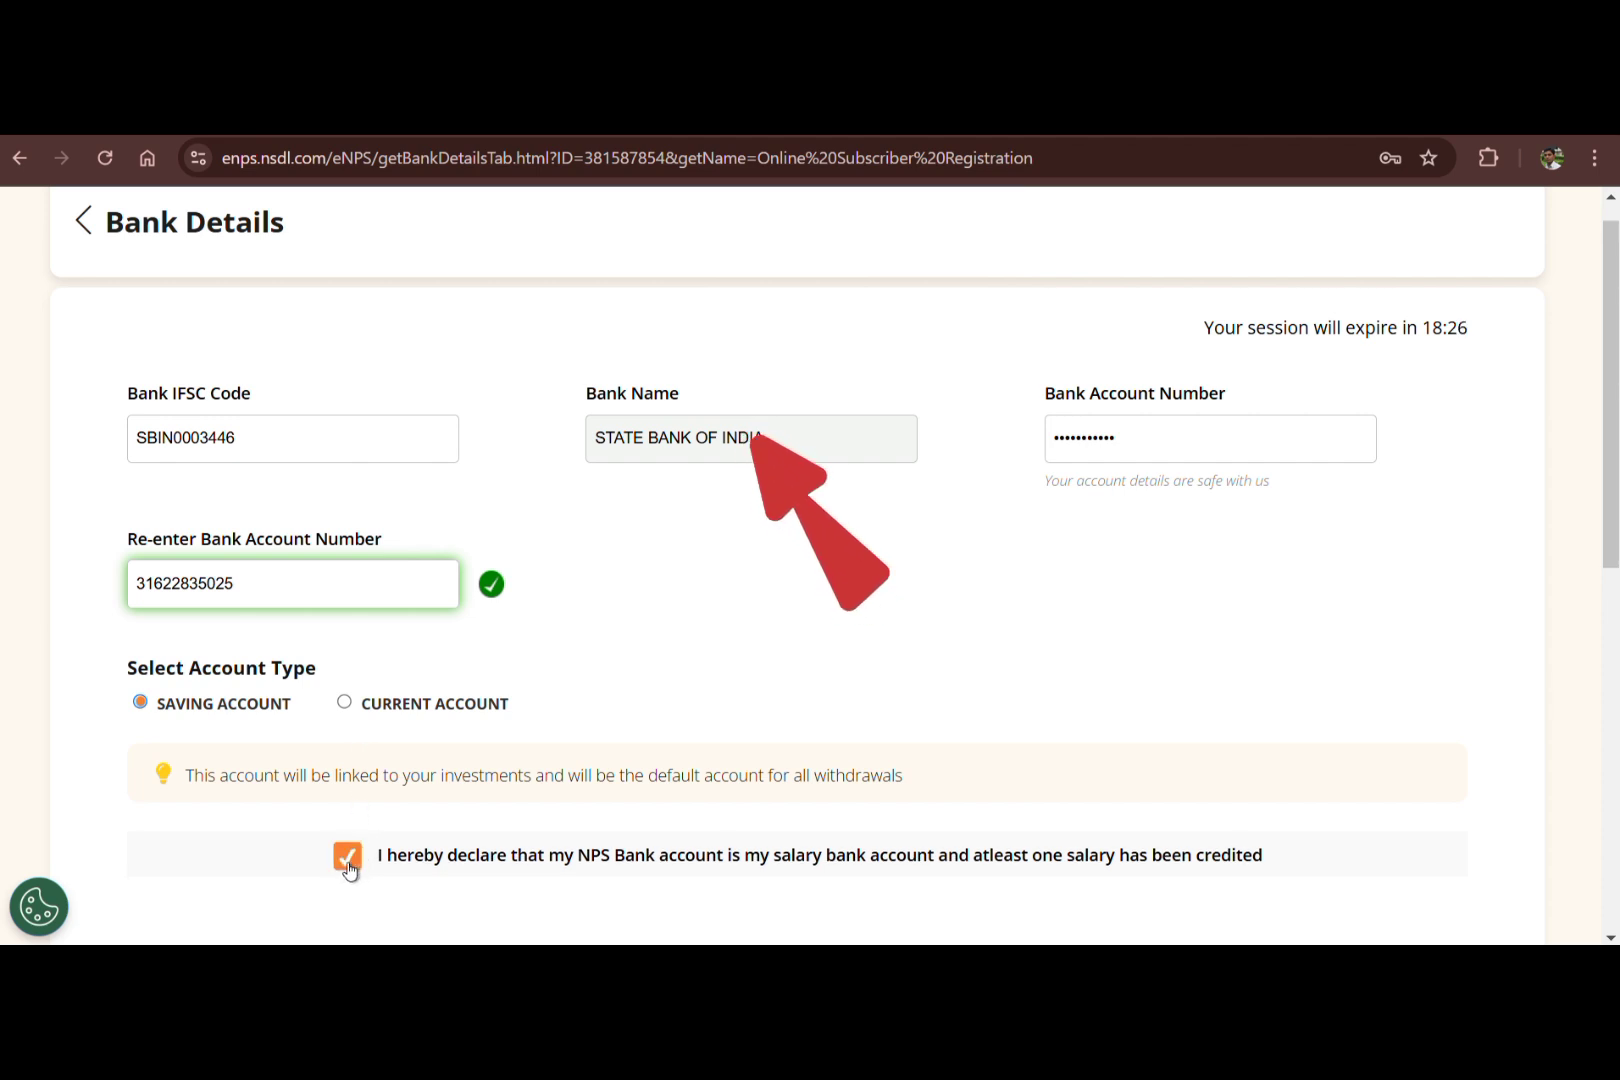
scroll(777, 782, "down", 1)
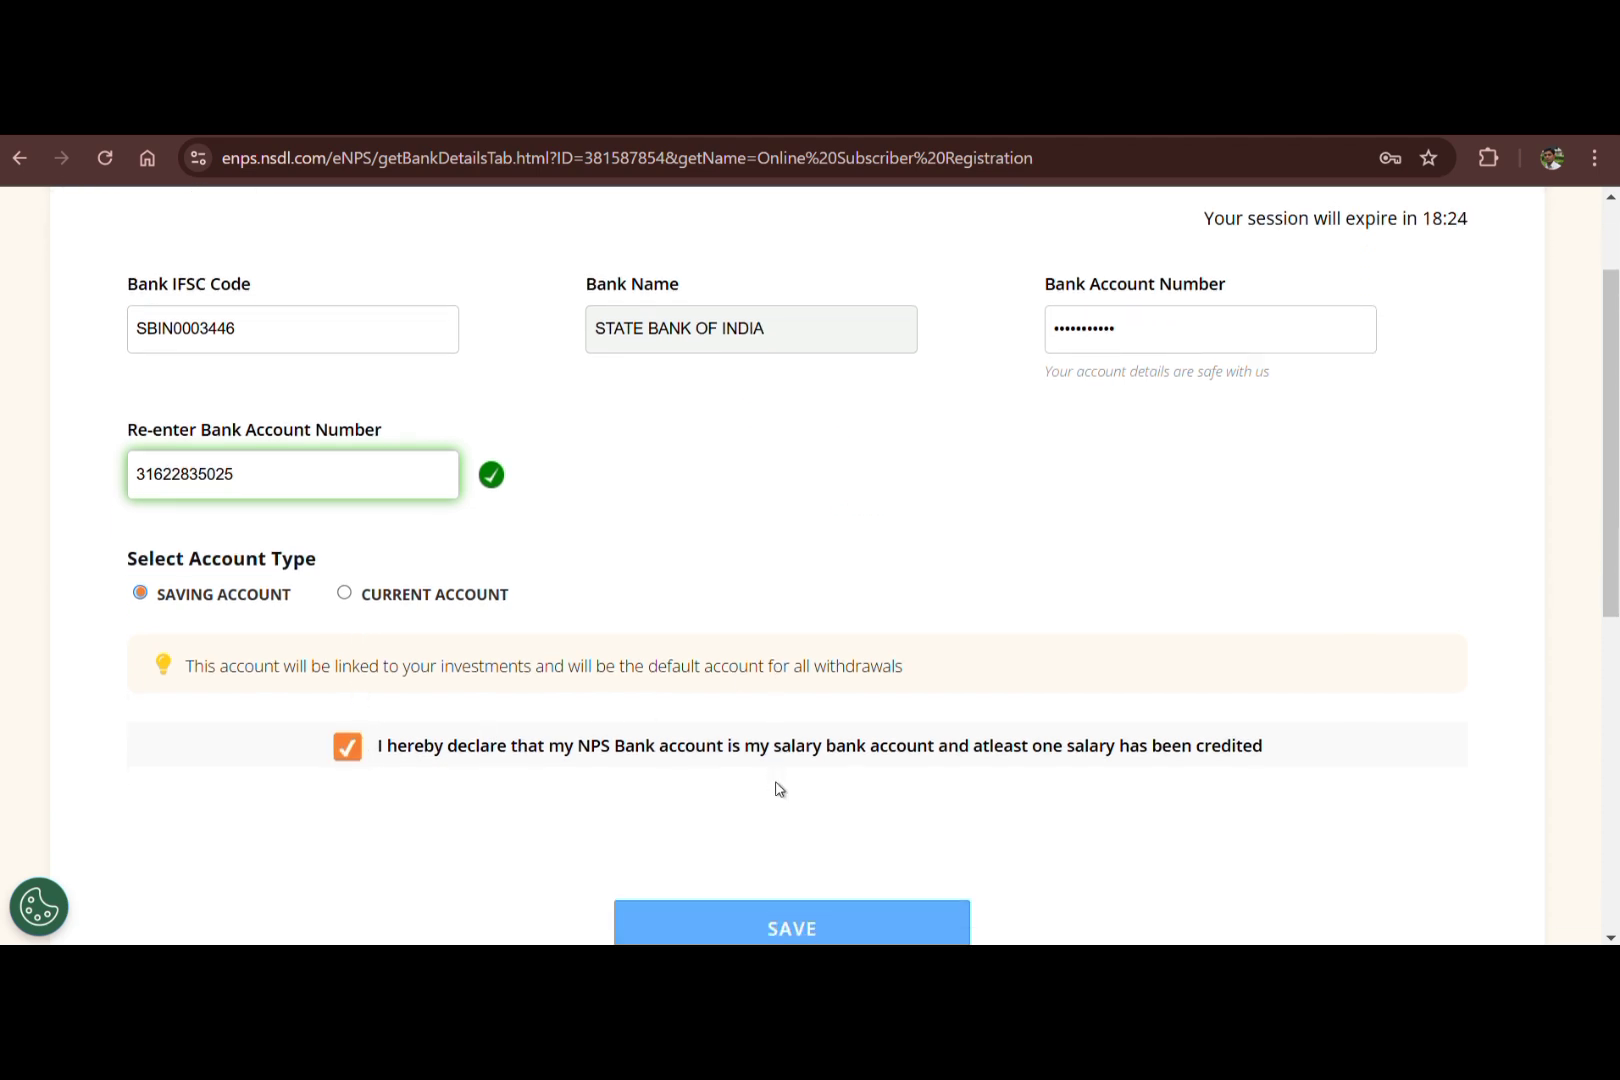
left_click(785, 926)
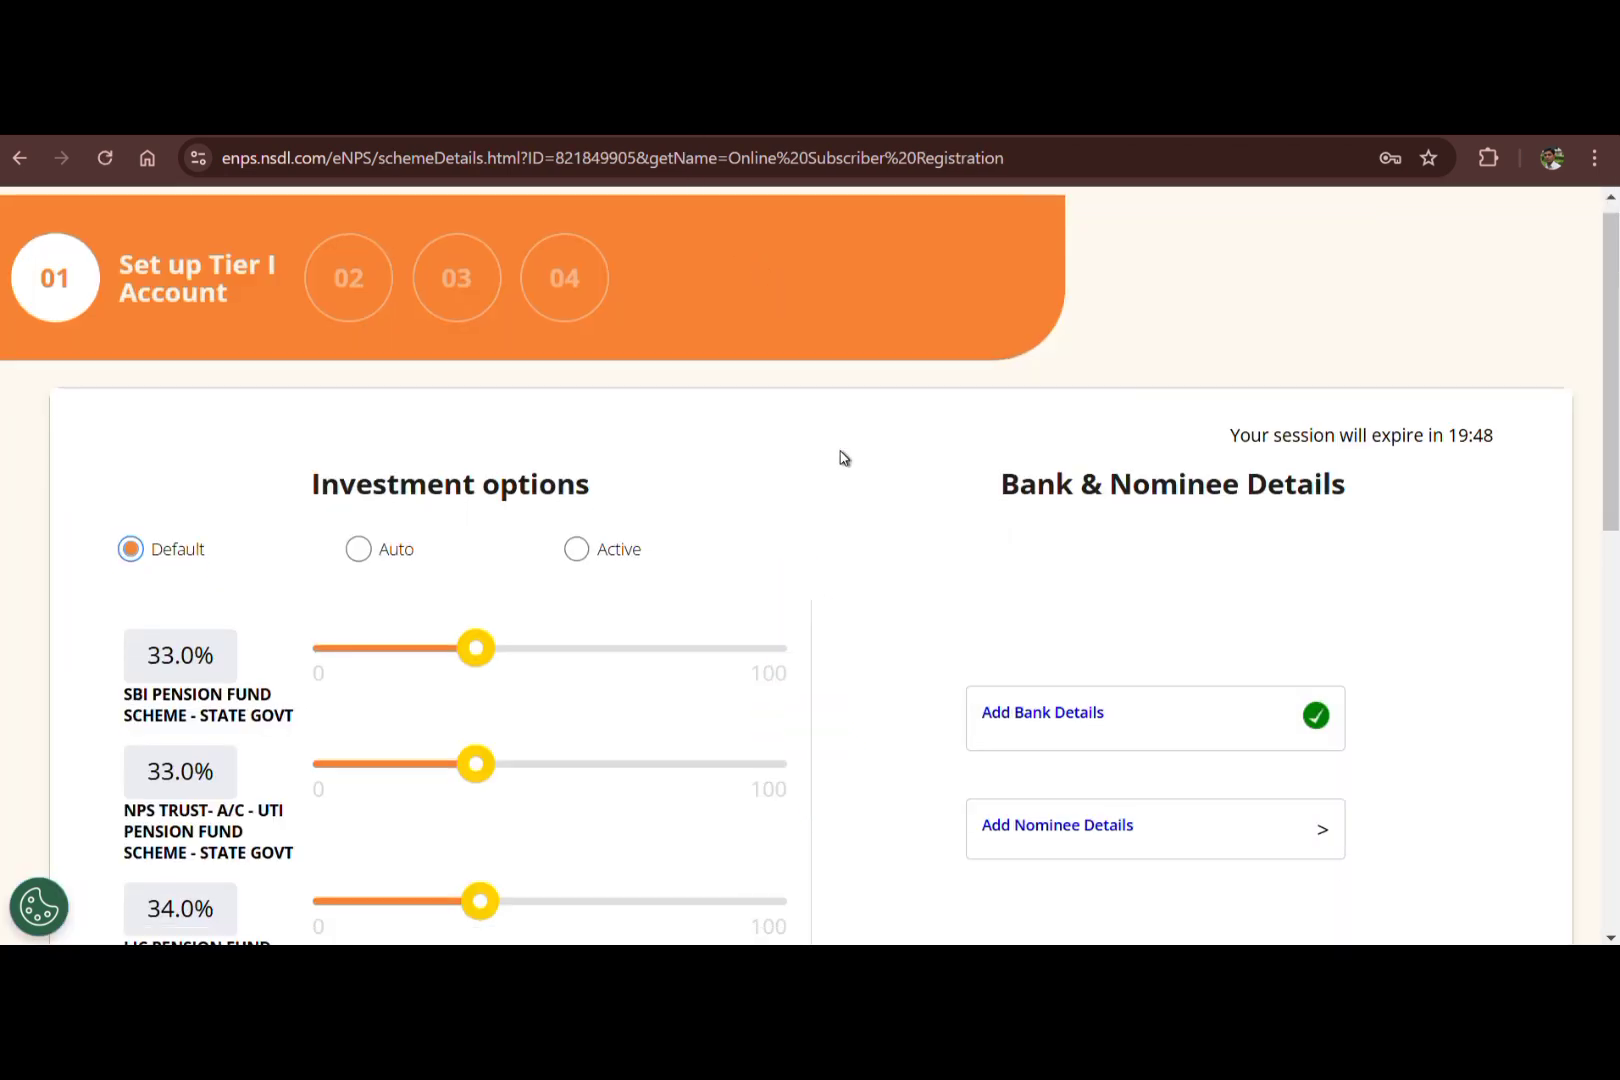
Open the nominee form with the spouse prefilled and begin entering the nominee's age.
scroll(840, 457, "down", 1)
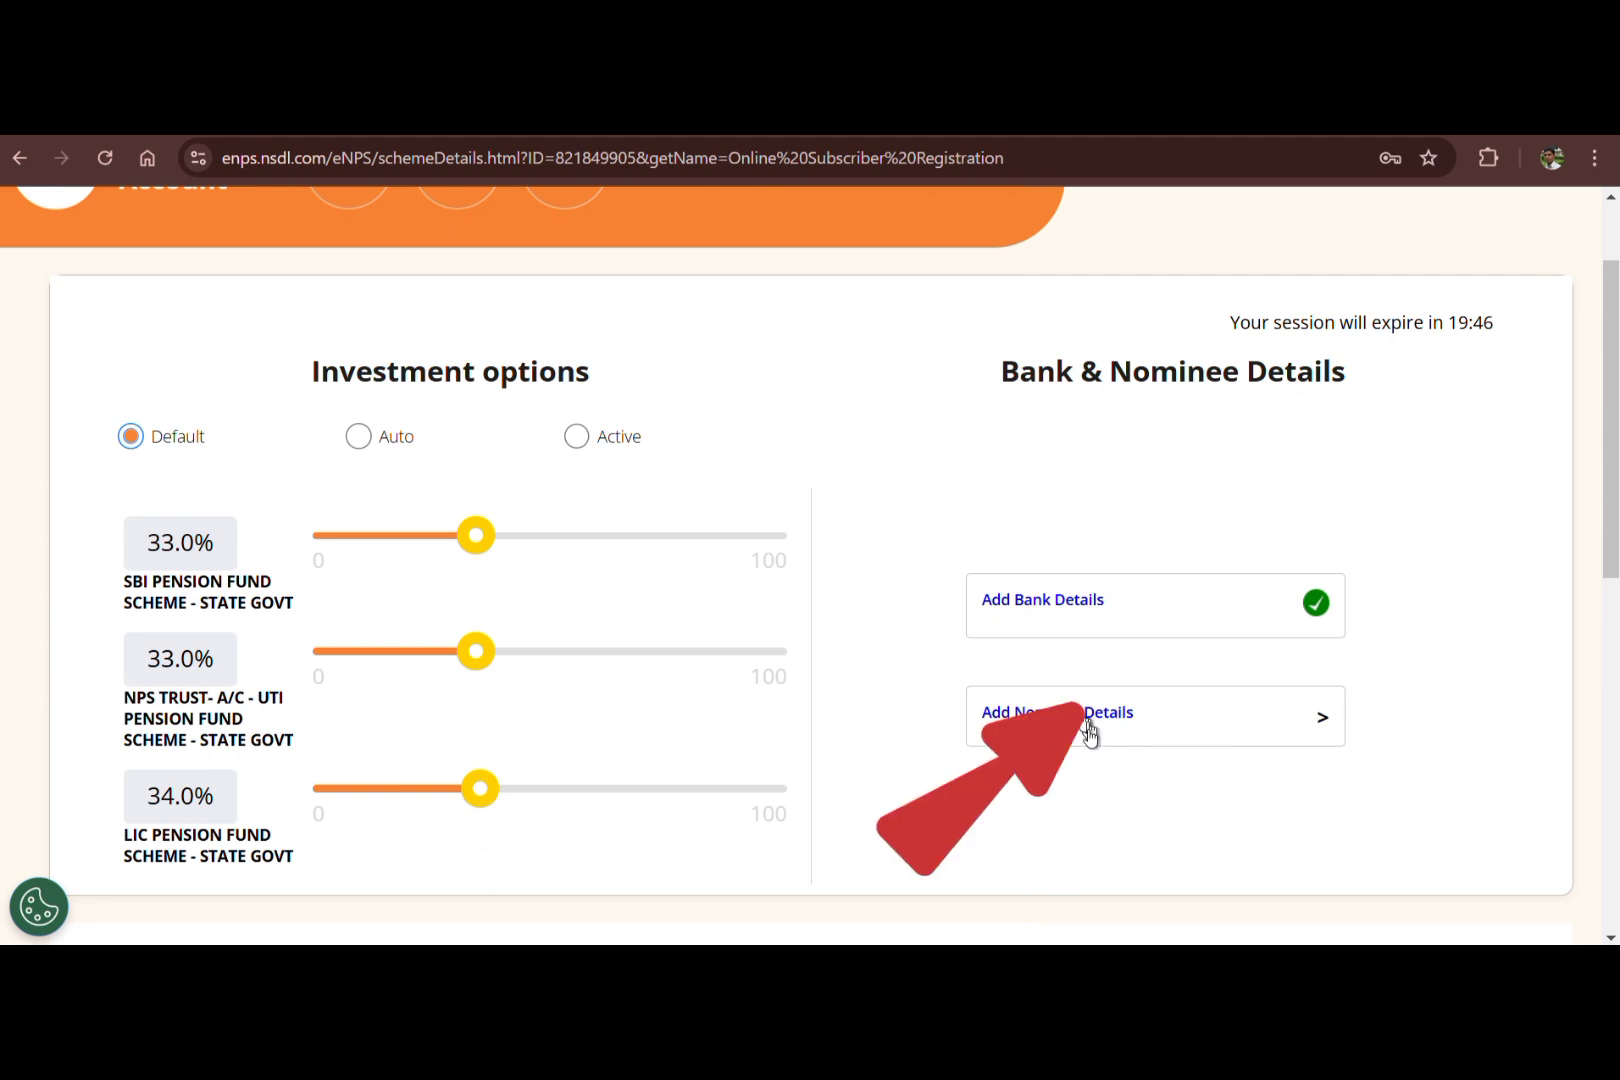
left_click(1223, 719)
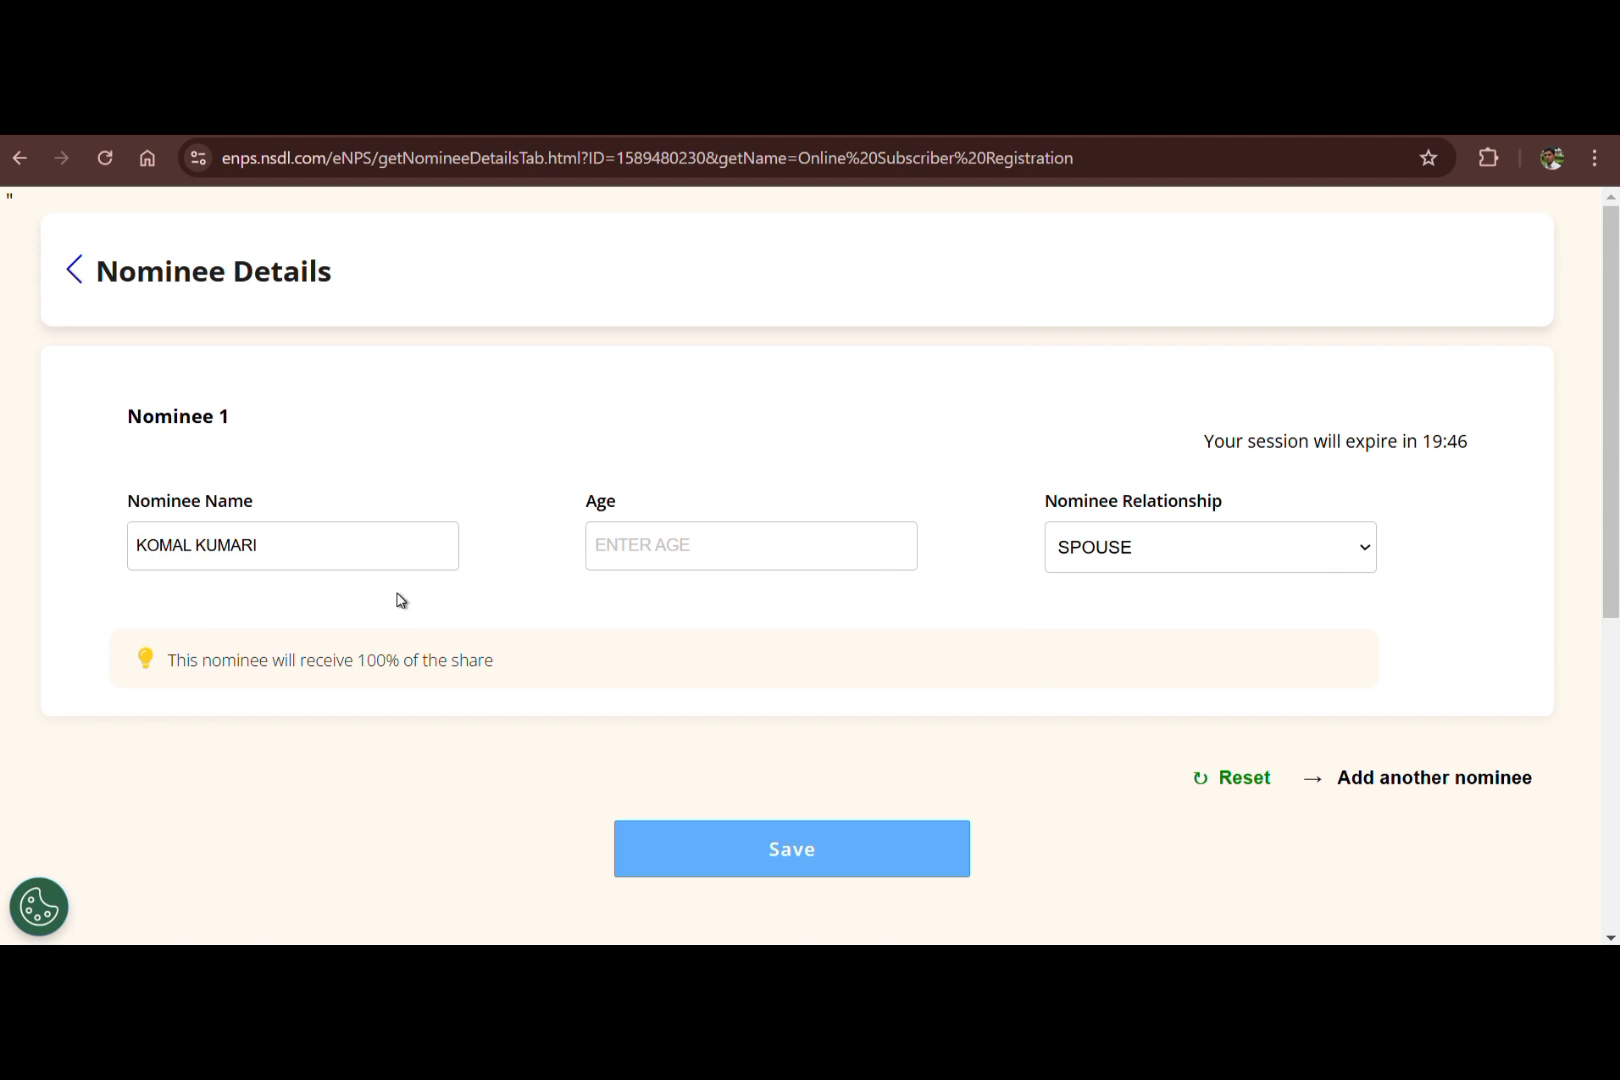
left_click(600, 540)
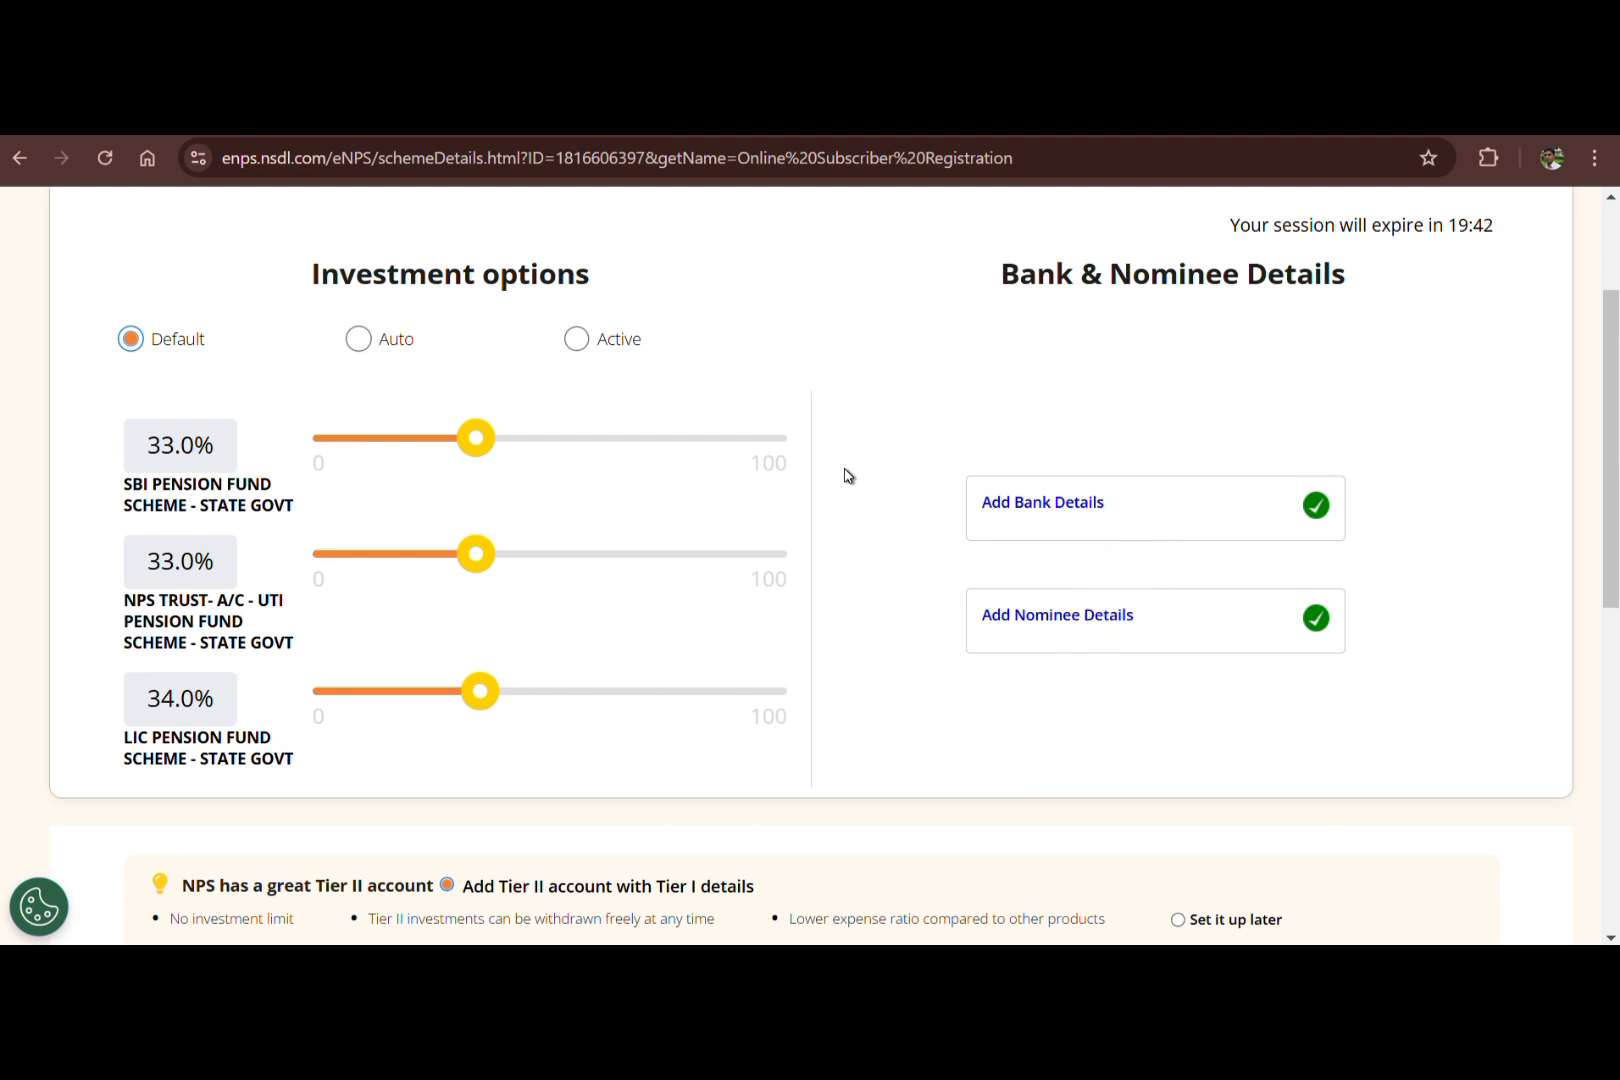
Choose 'Set it up later' for the Tier II account and proceed.
scroll(845, 476, "down", 2)
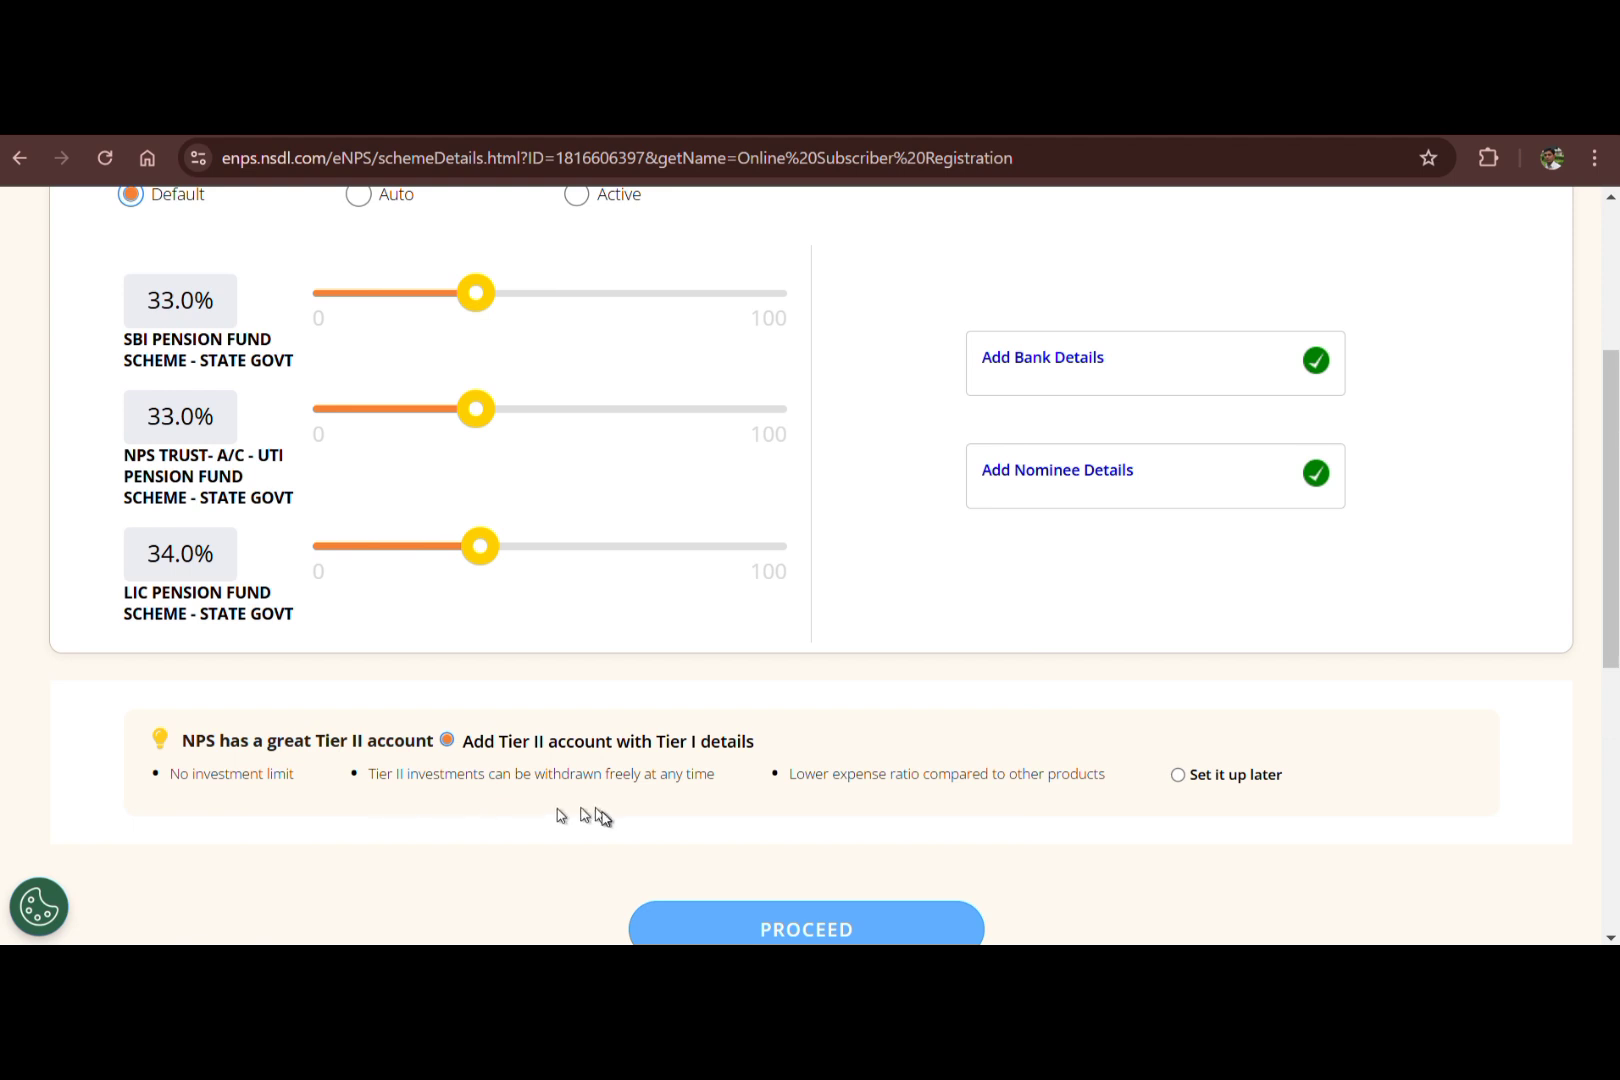
left_click(1179, 776)
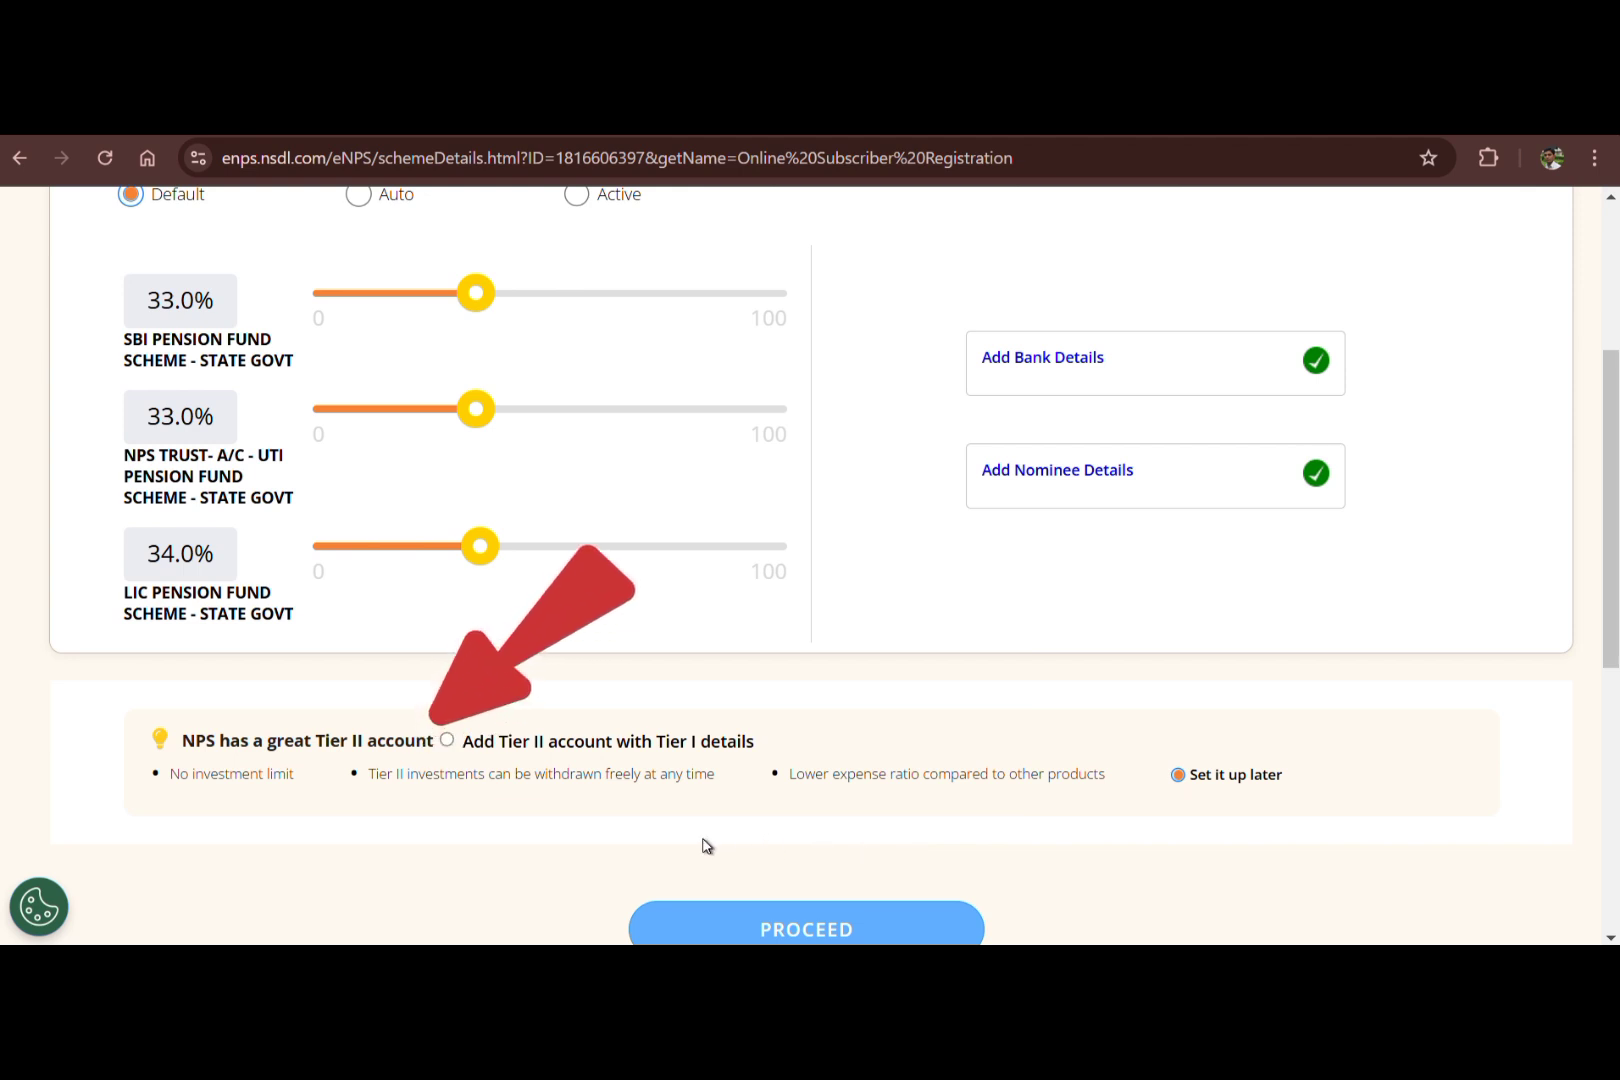
scroll(706, 845, "down", 1)
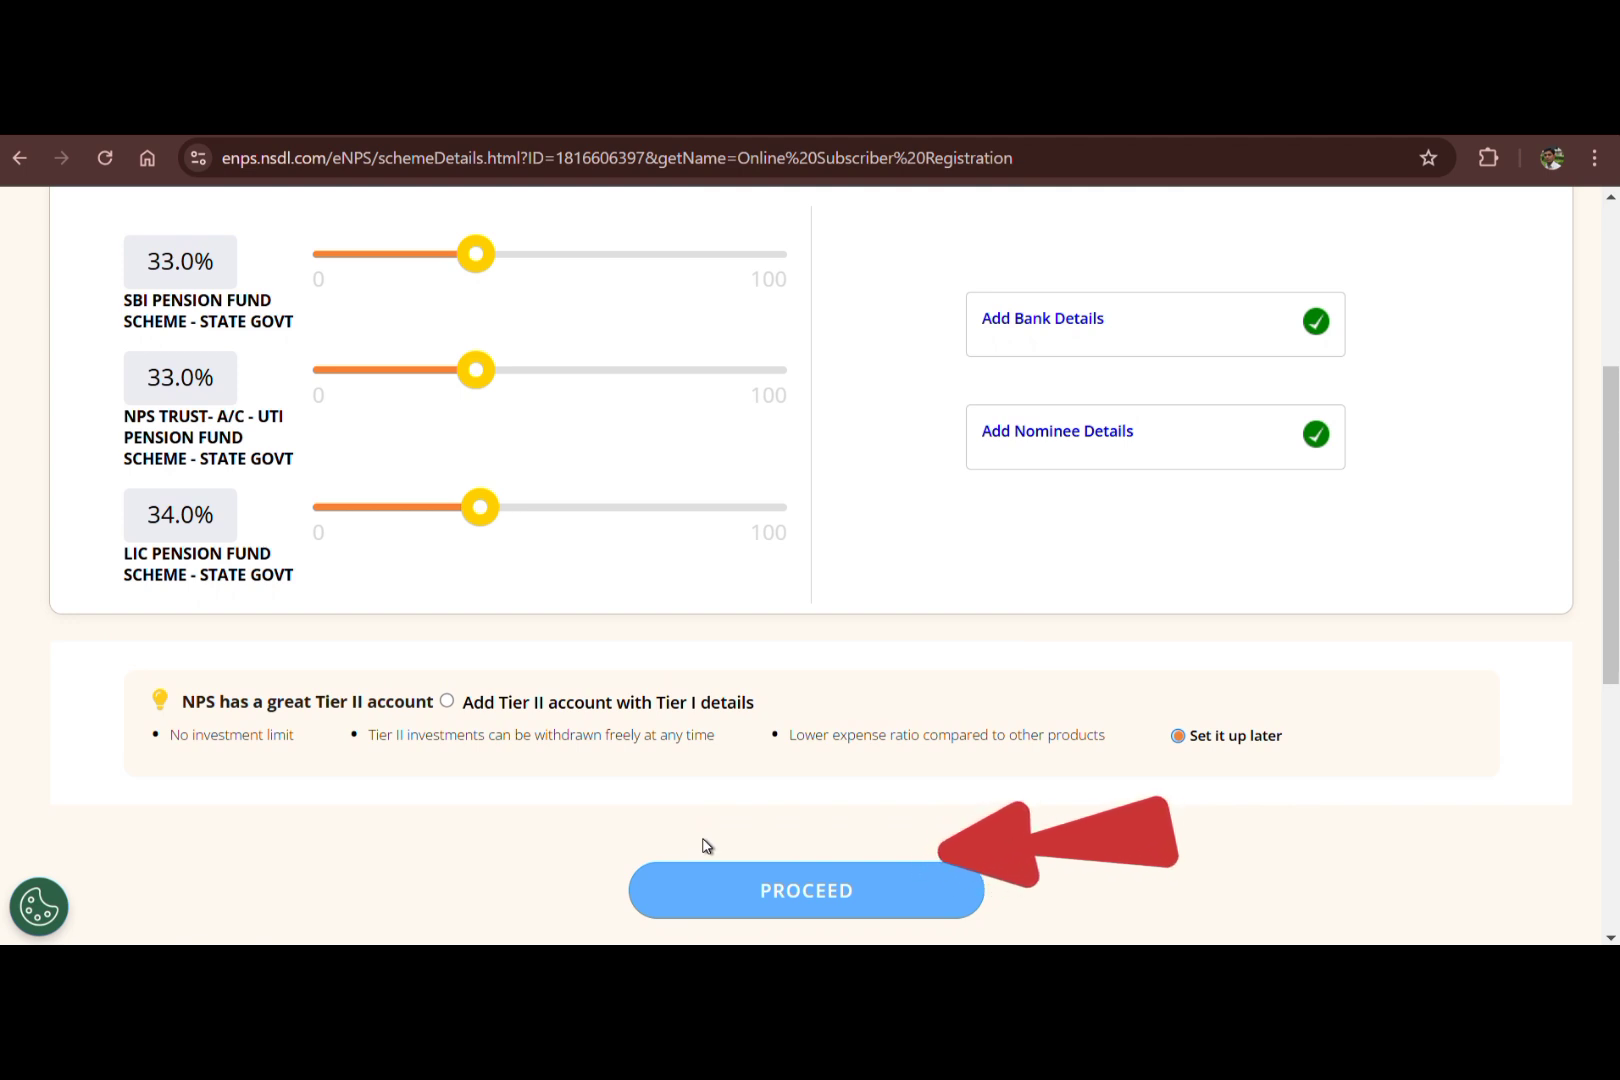
left_click(794, 897)
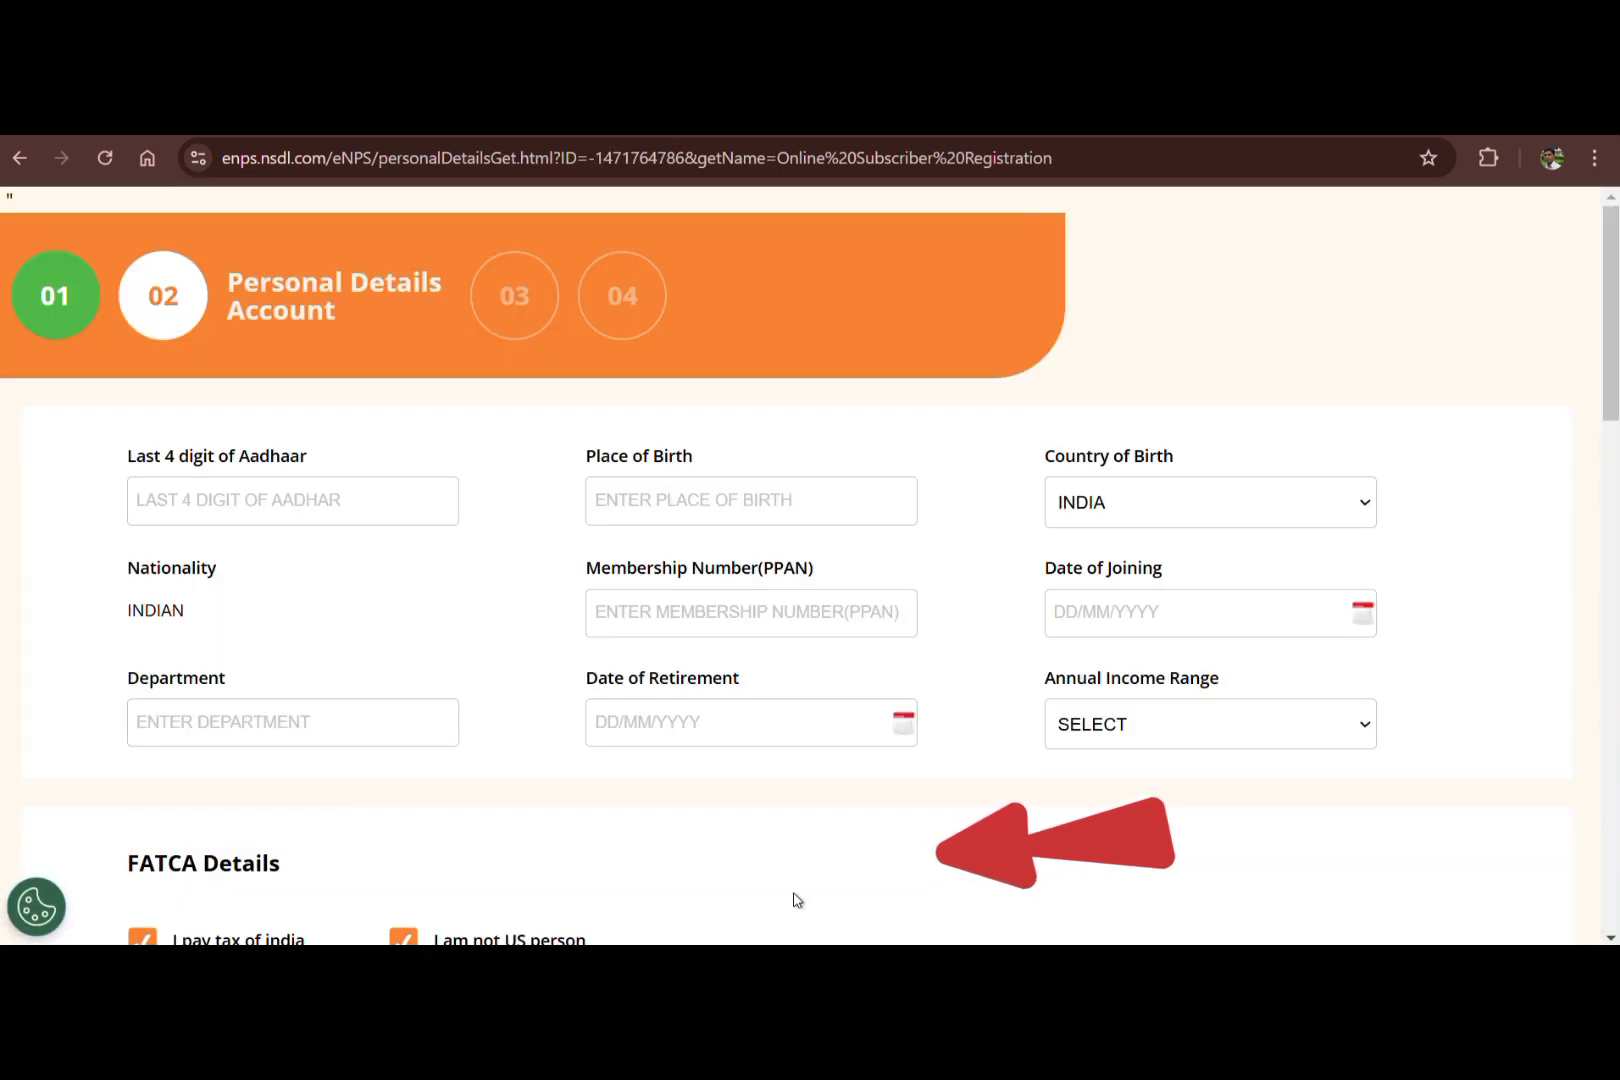
Pick '1 LAC TO 5 LAC' in the Annual Income Range dropdown.
scroll(797, 901, "down", 1)
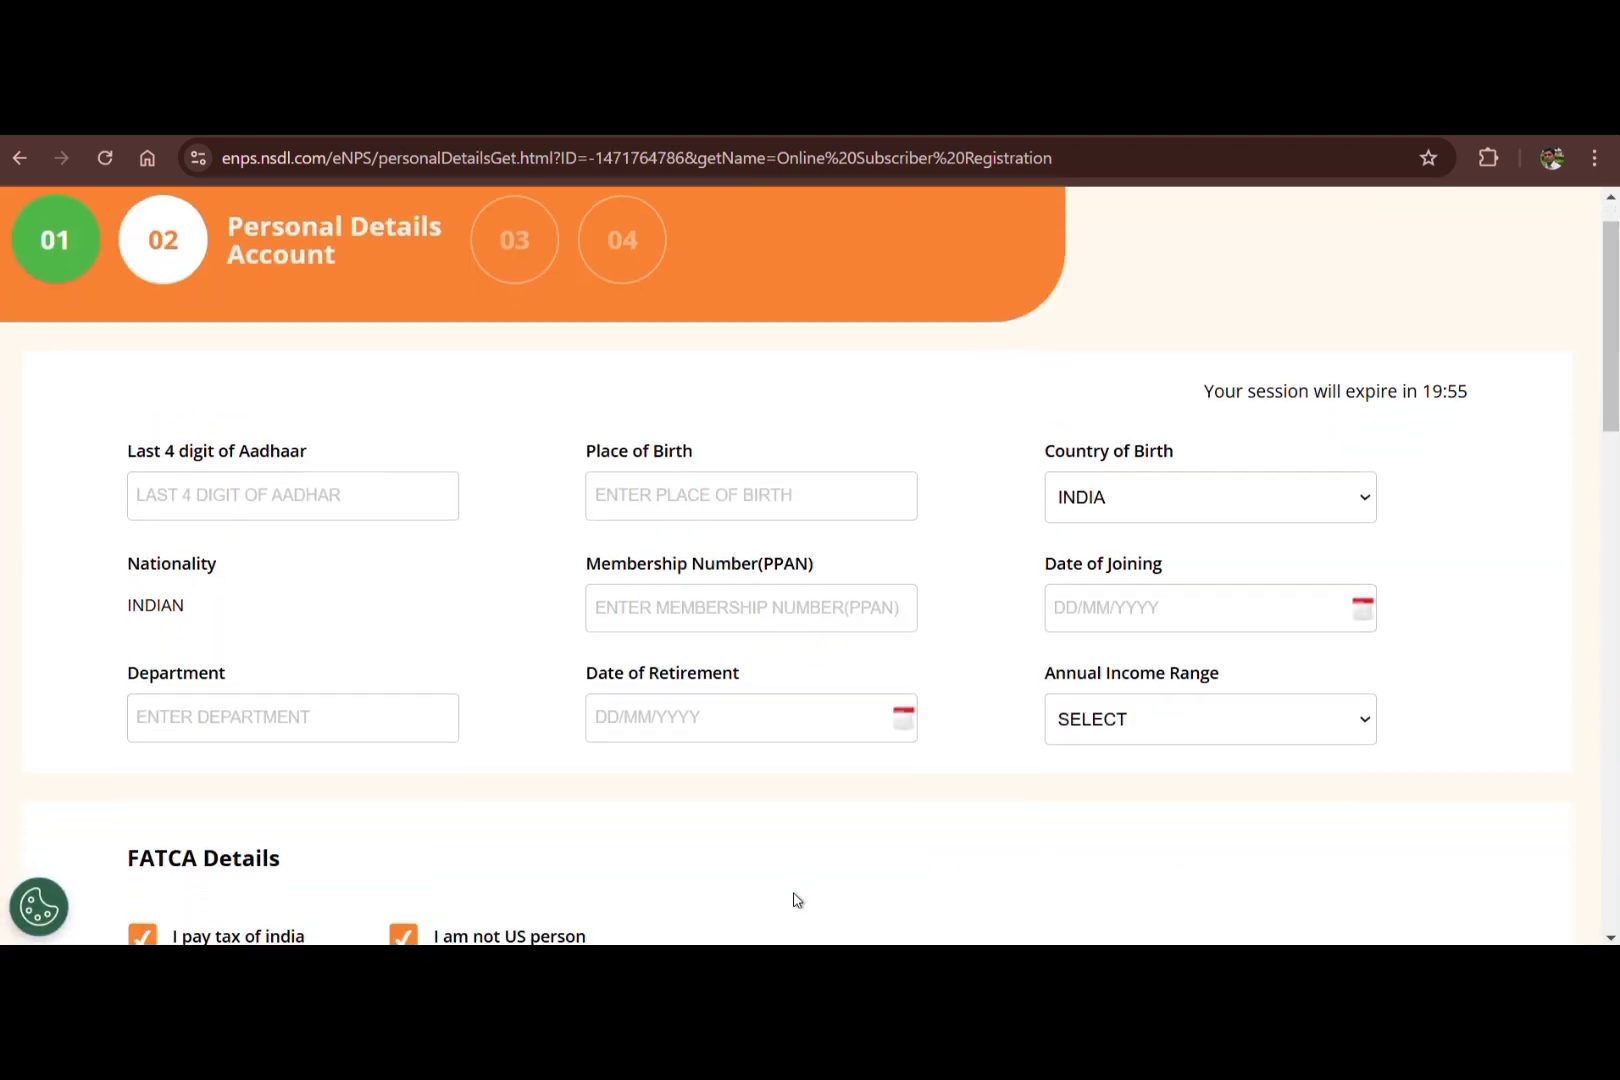
scroll(797, 901, "up", 1)
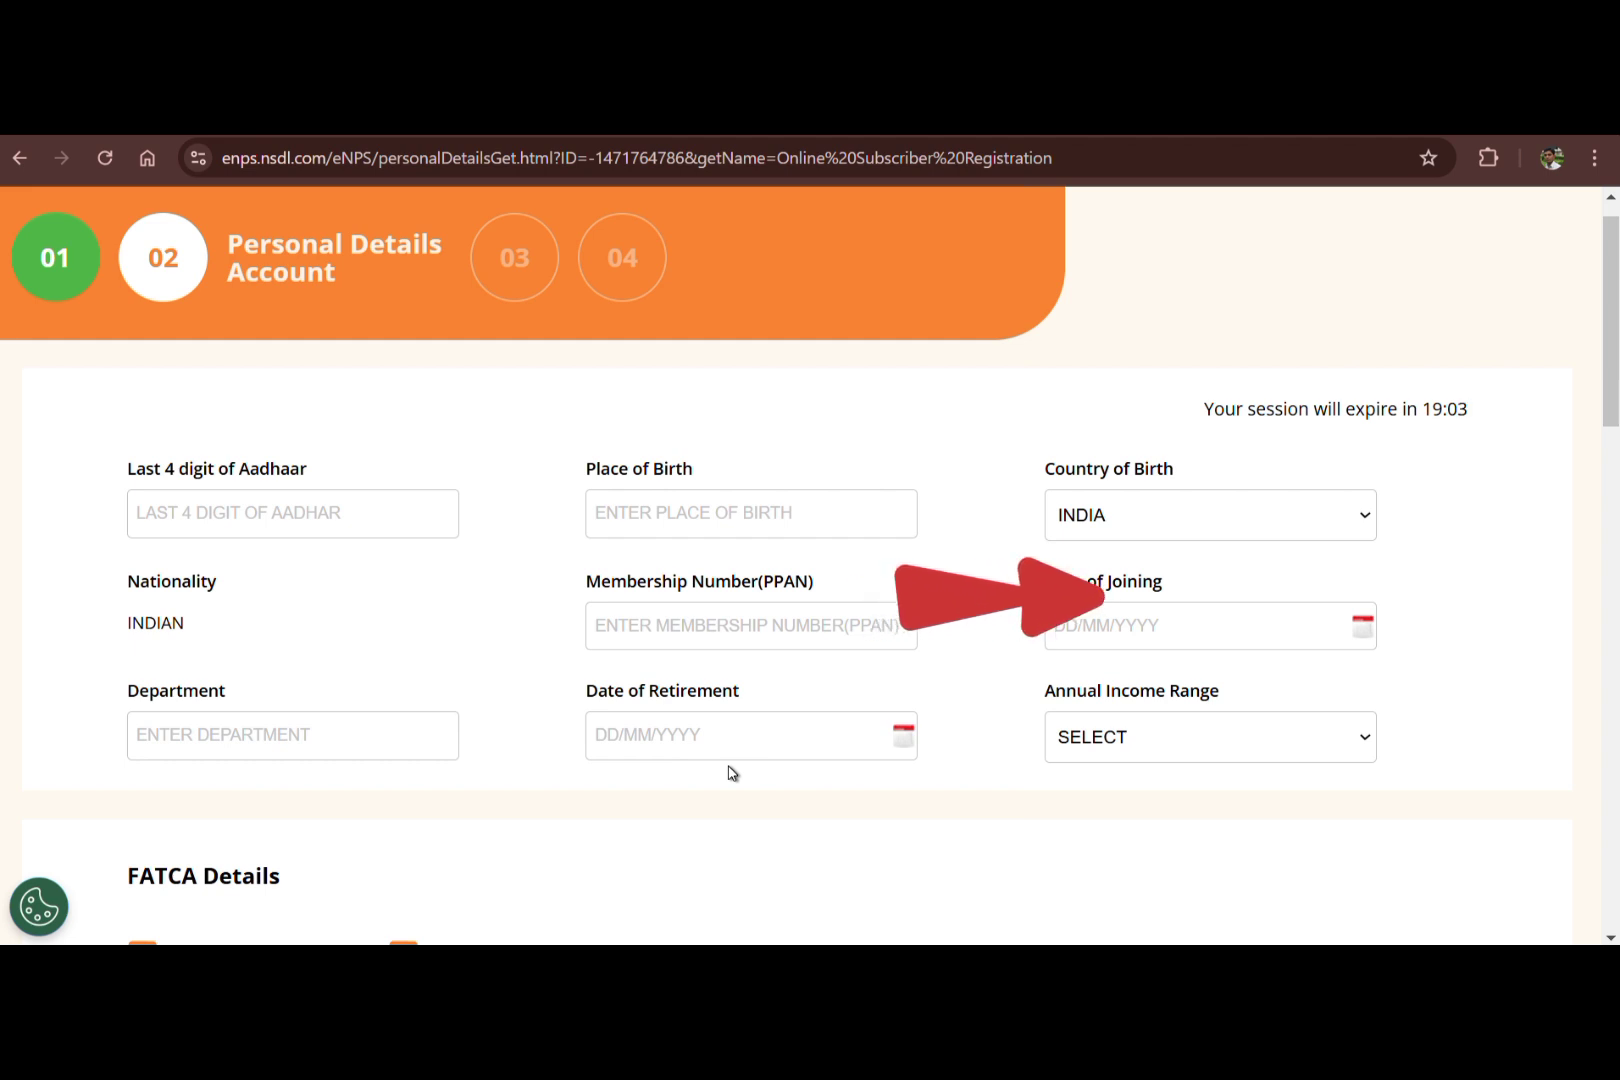
left_click(1118, 746)
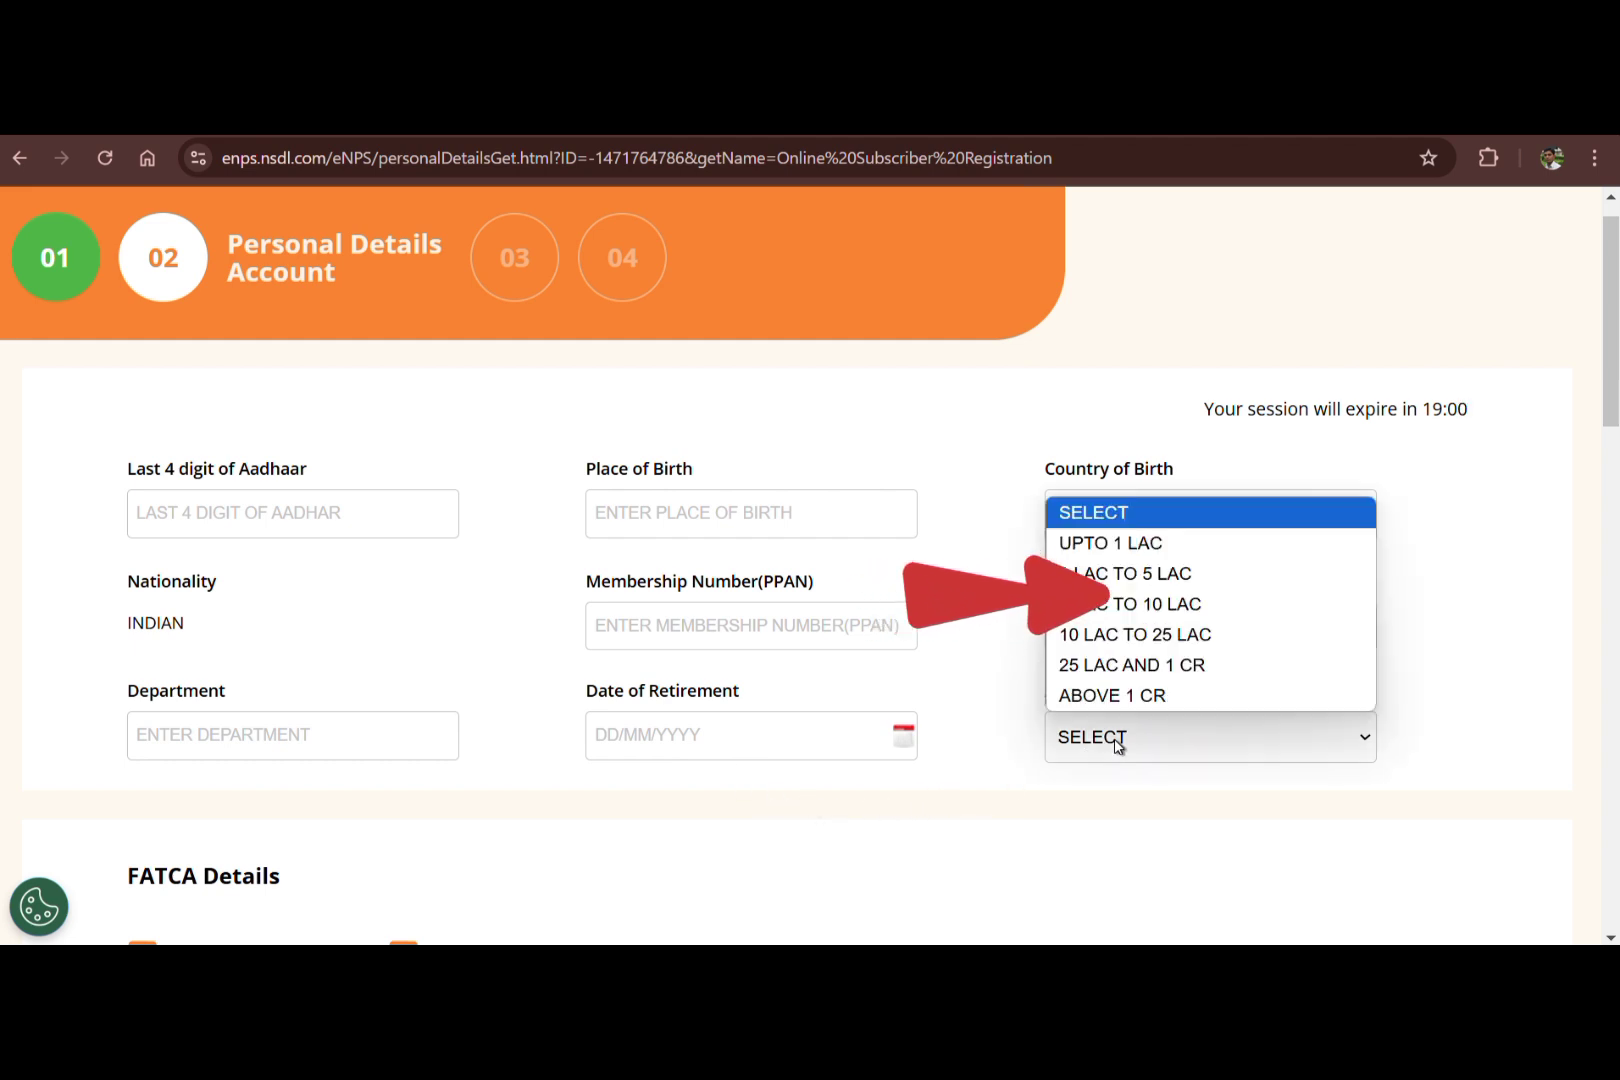
left_click(1136, 578)
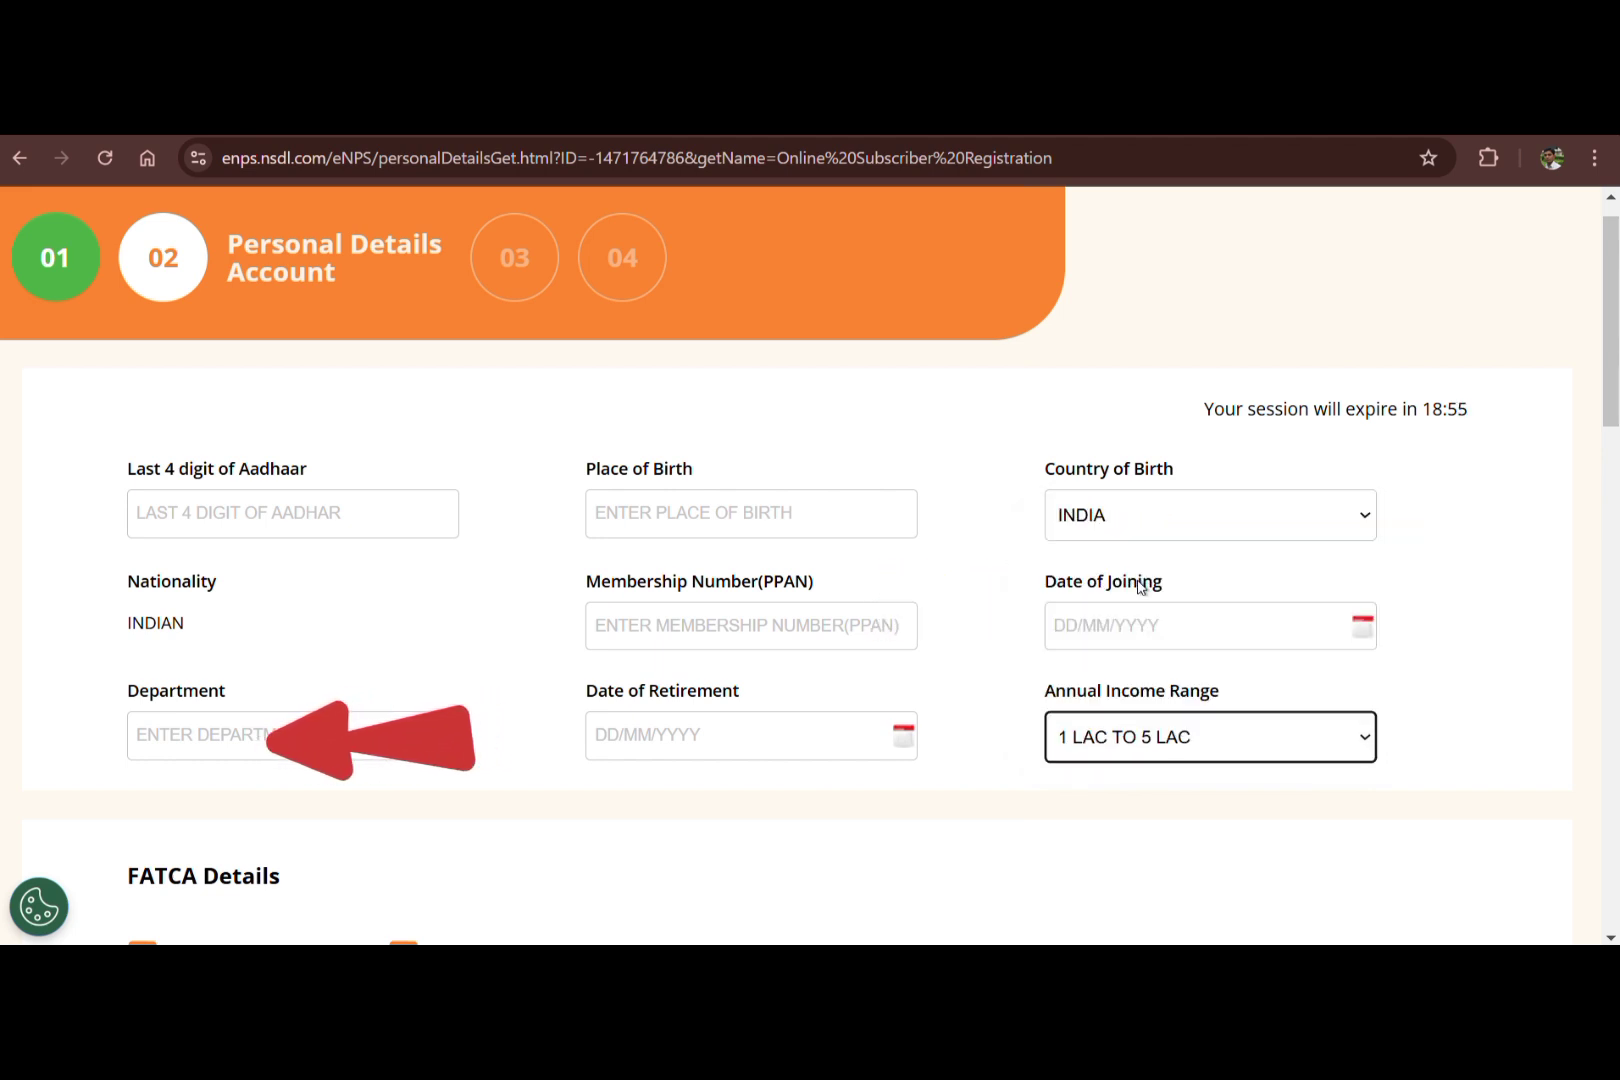
Scroll through the FATCA Details, Address Proof and Proof of Identity sections.
scroll(672, 878, "down", 2)
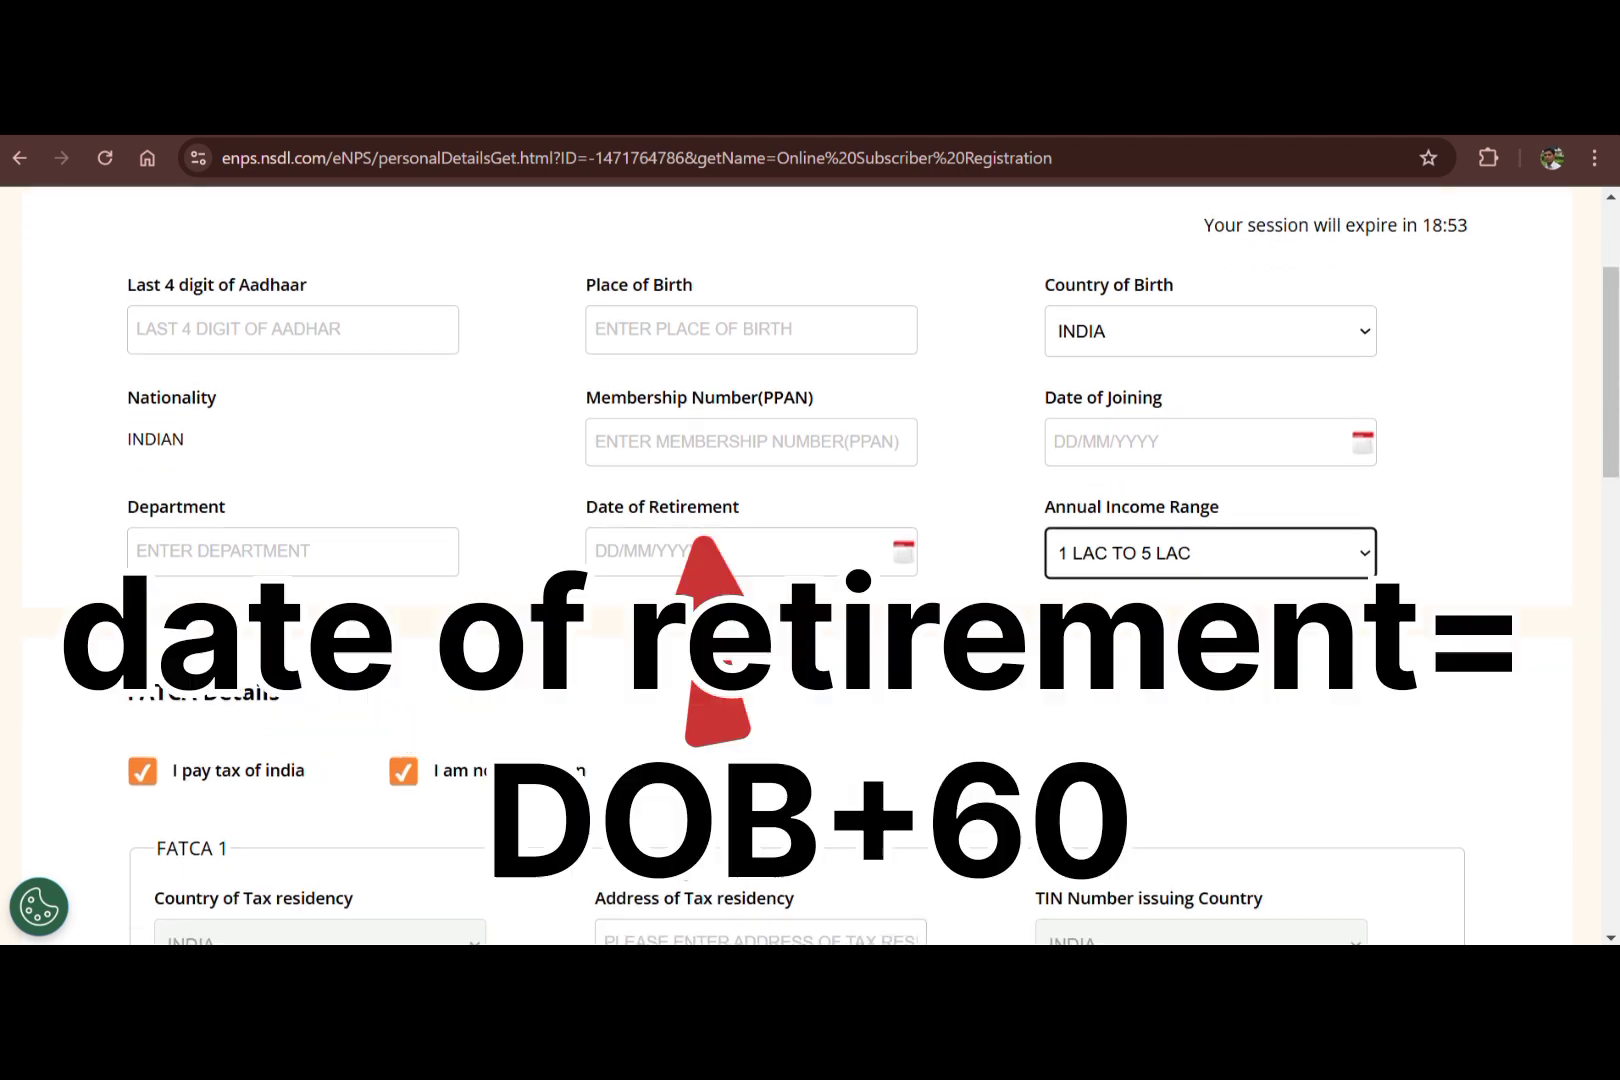
scroll(810, 565, "down", 1)
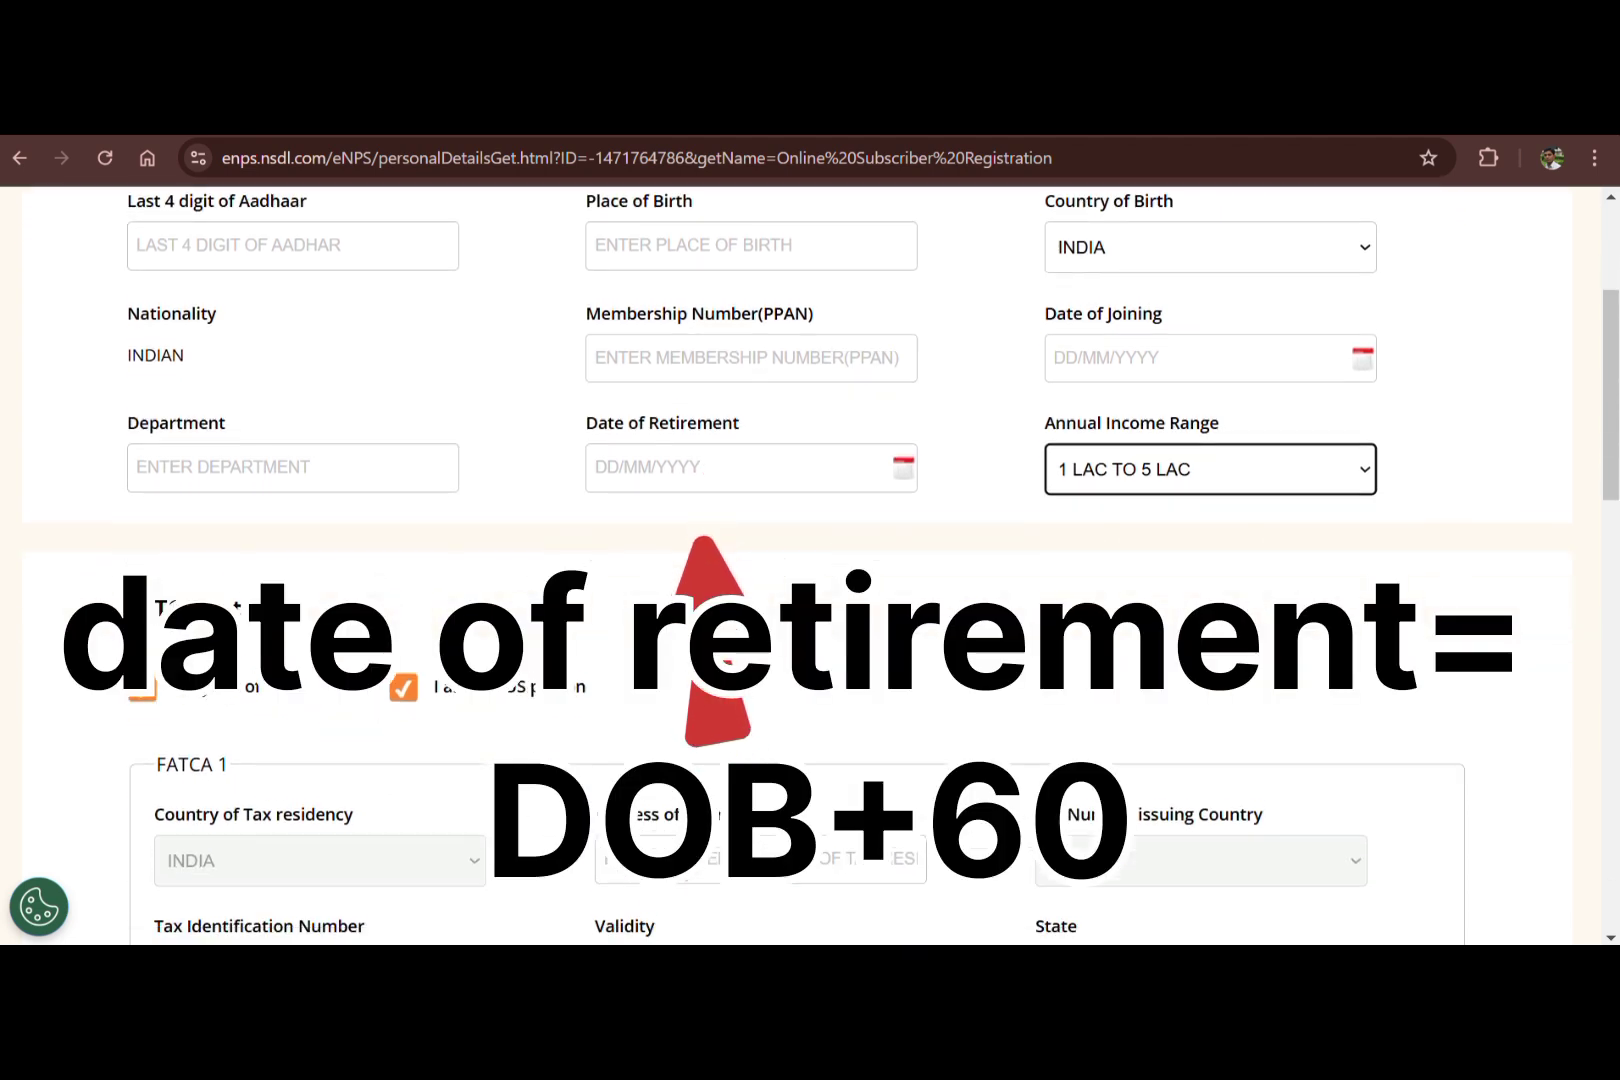
scroll(703, 535, "down", 3)
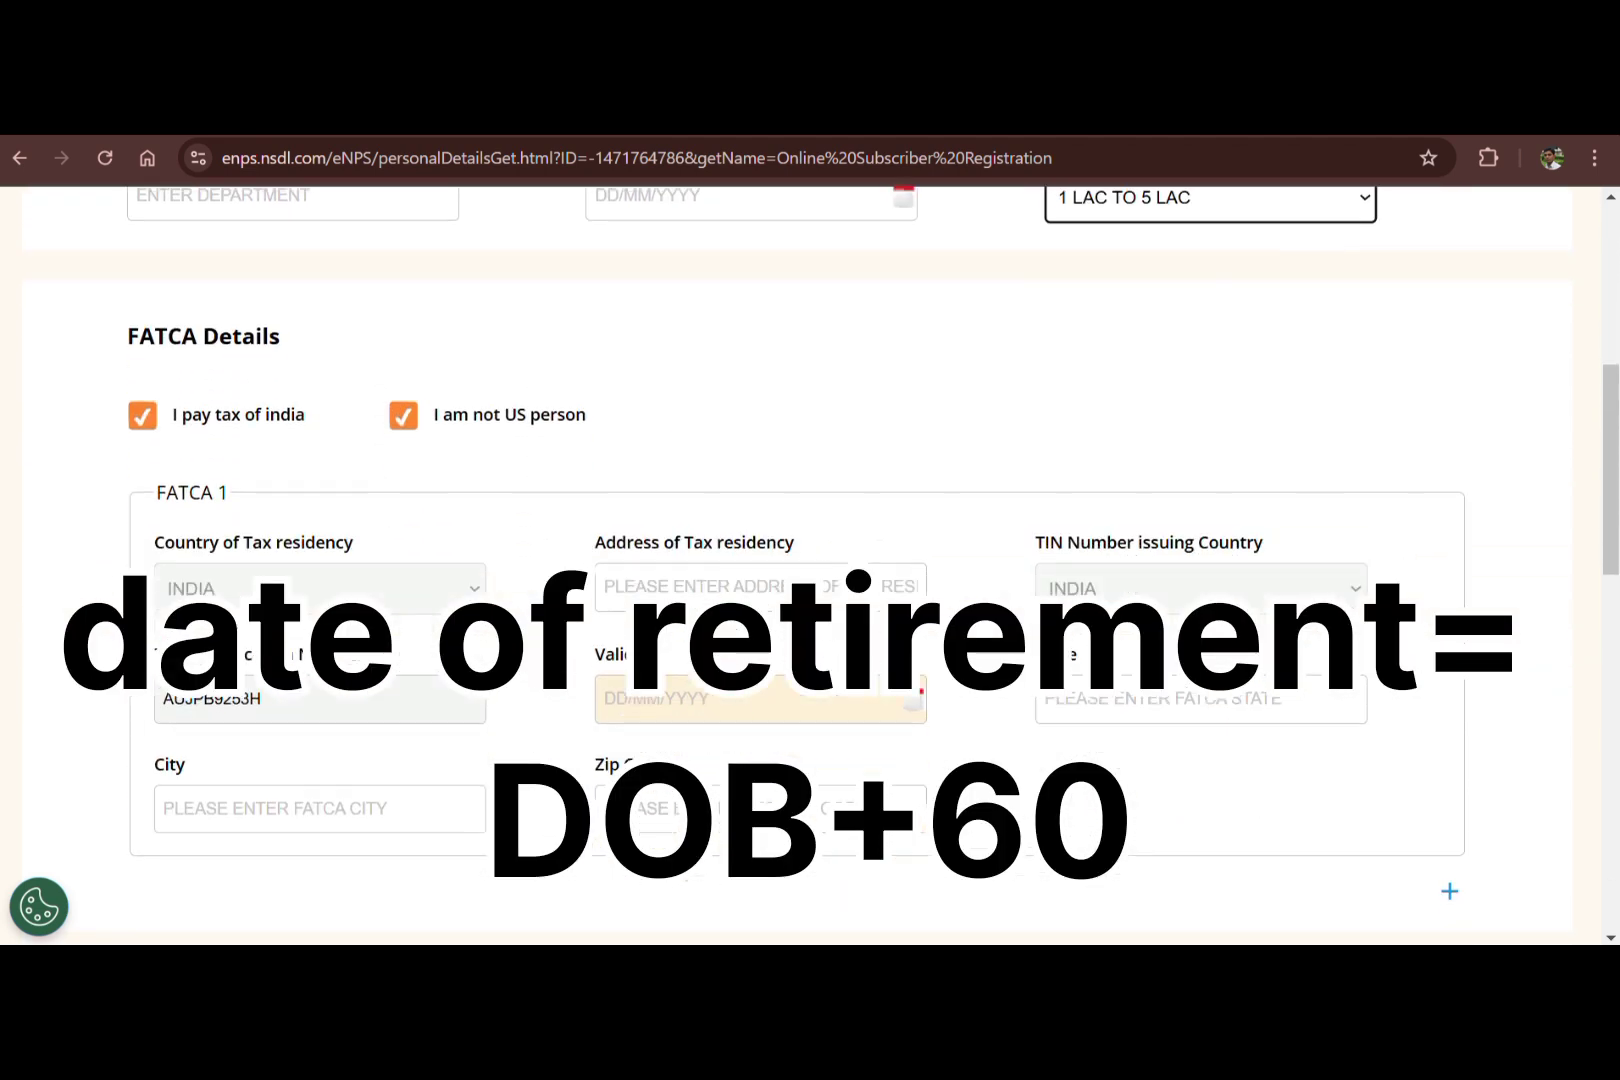
scroll(810, 565, "down", 3)
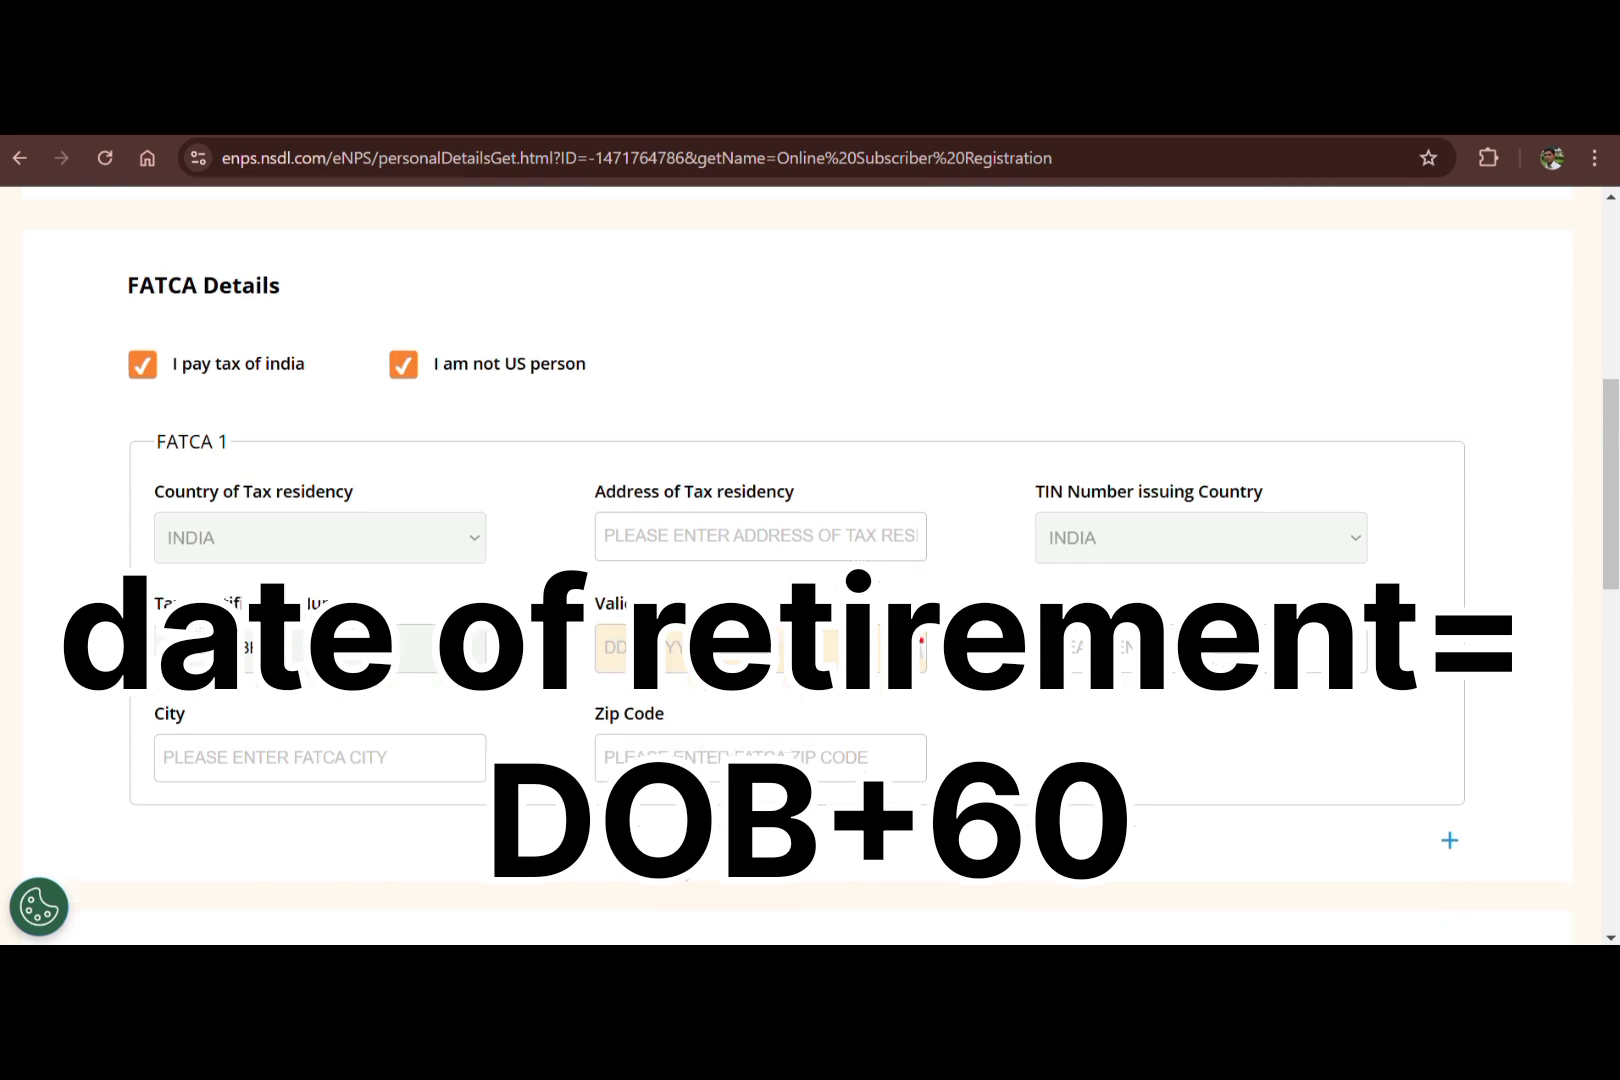
scroll(810, 565, "down", 4)
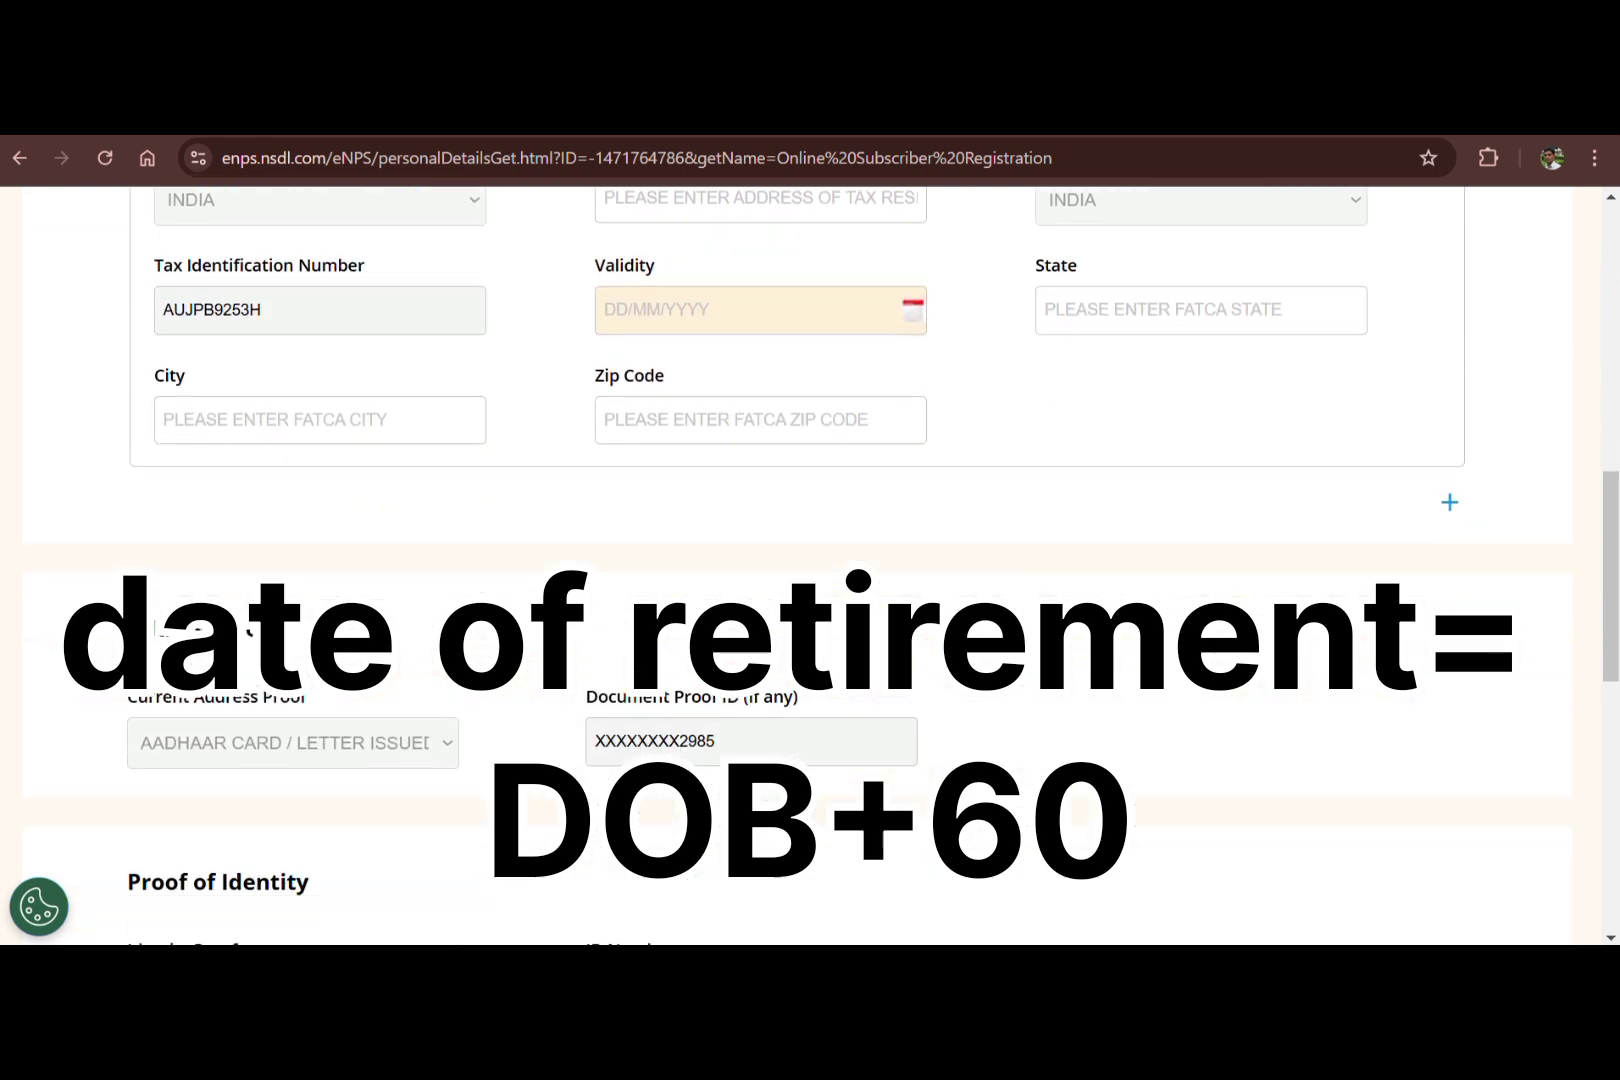
scroll(810, 565, "down", 2)
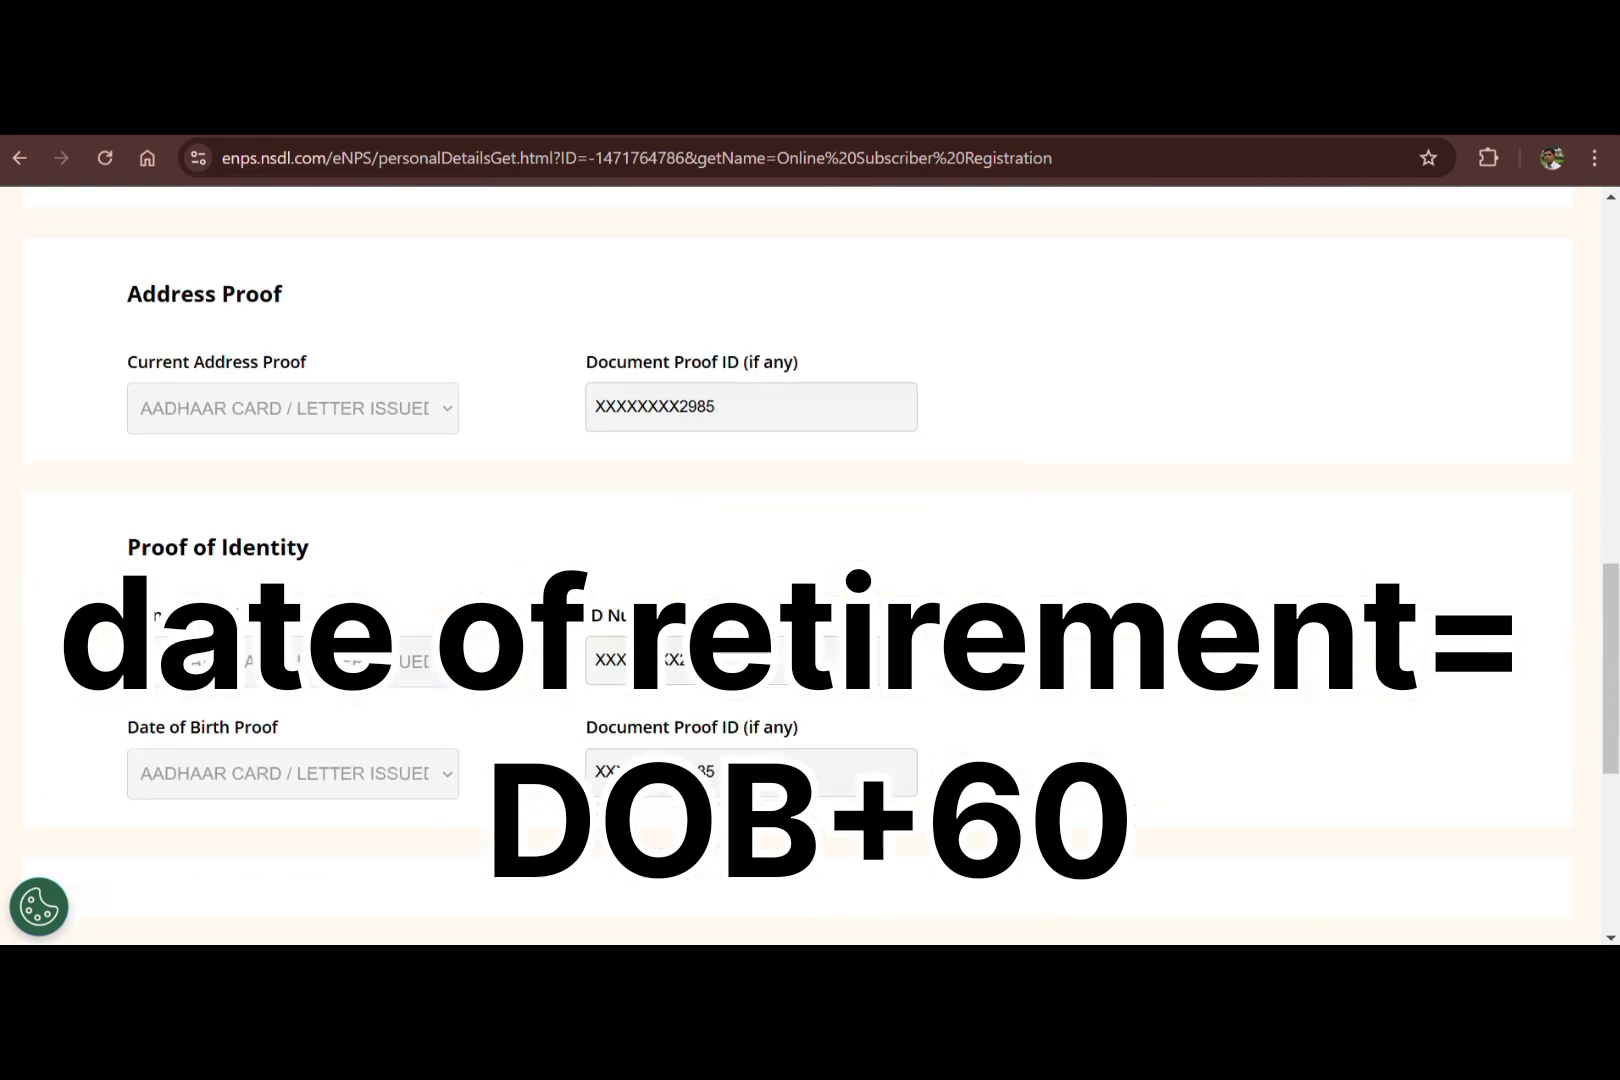
scroll(643, 724, "down", 2)
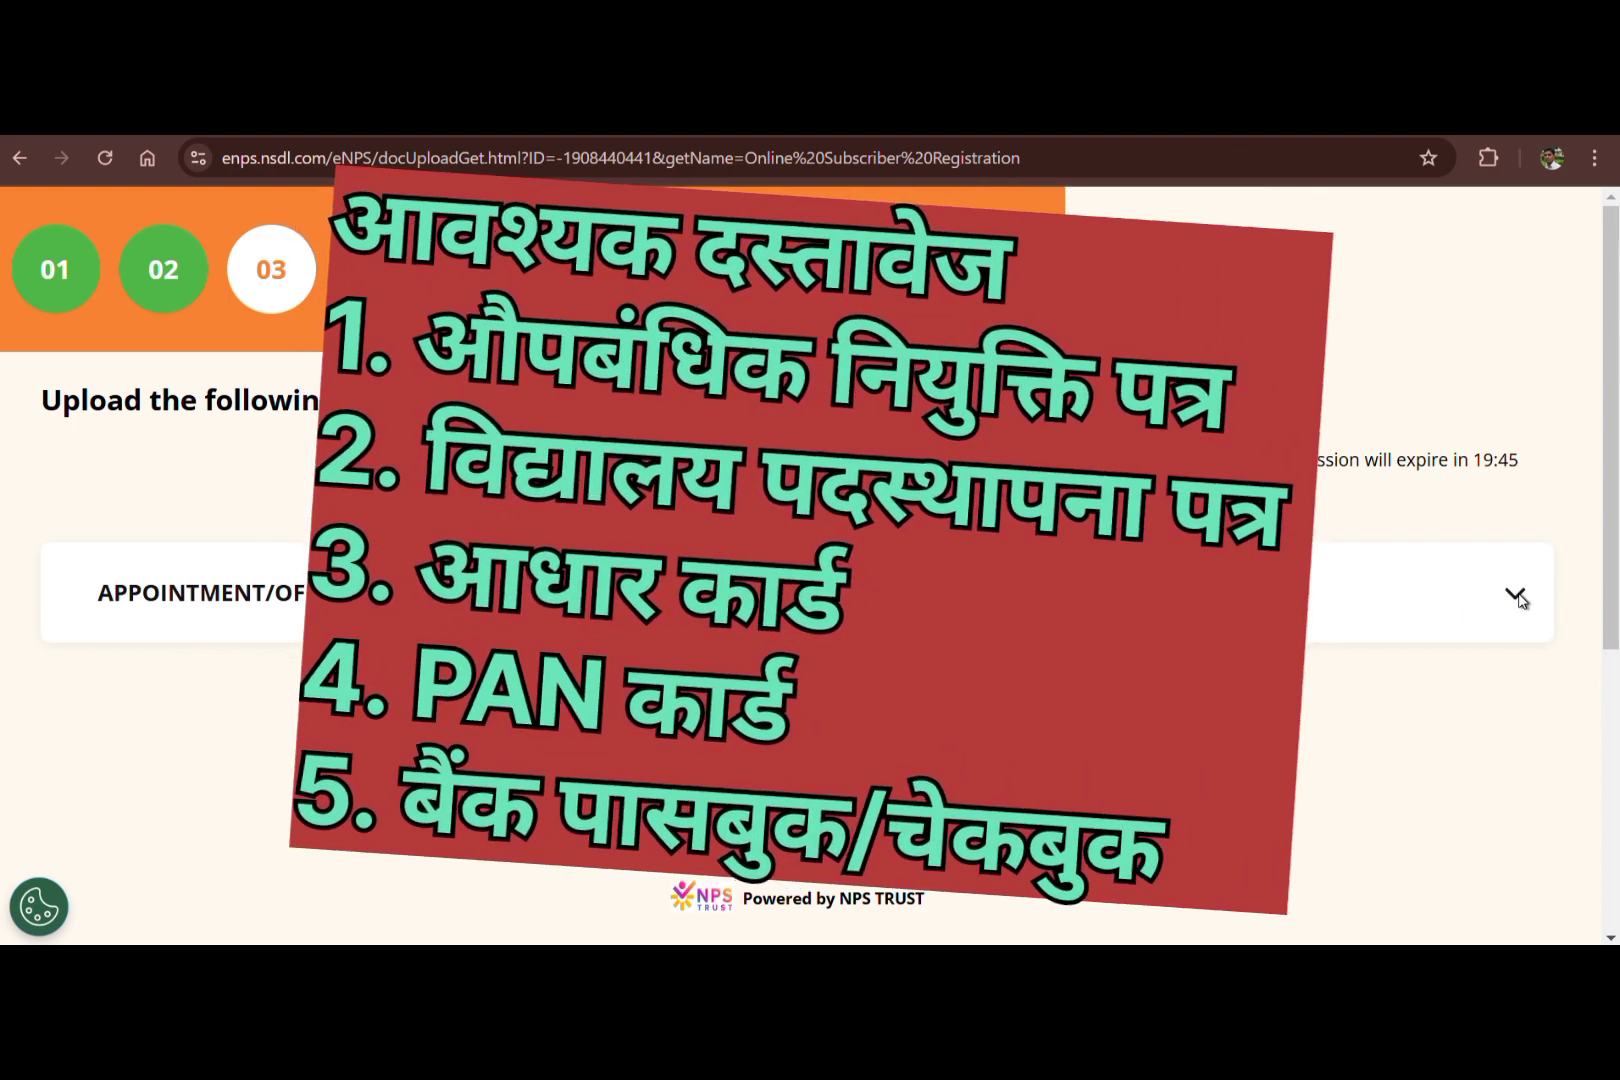
Expand APPOINTMENT/OFFER LETTER and choose chan.pdf as the letter file.
left_click(1516, 596)
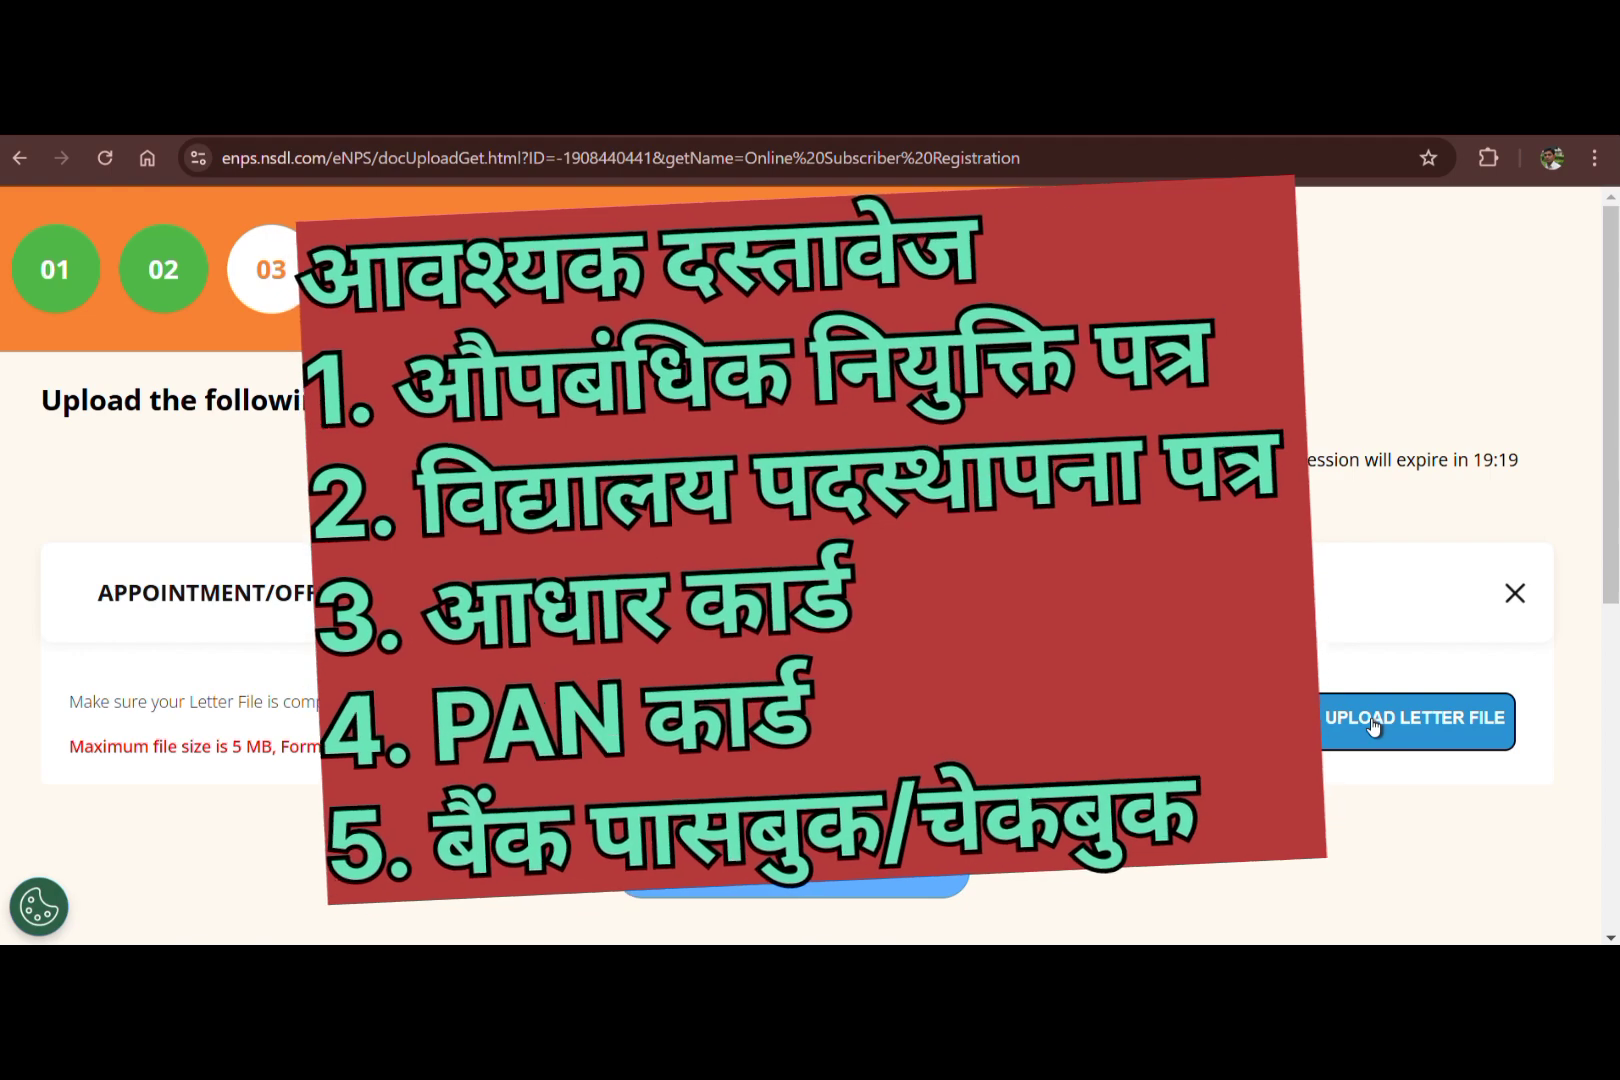
left_click(1371, 720)
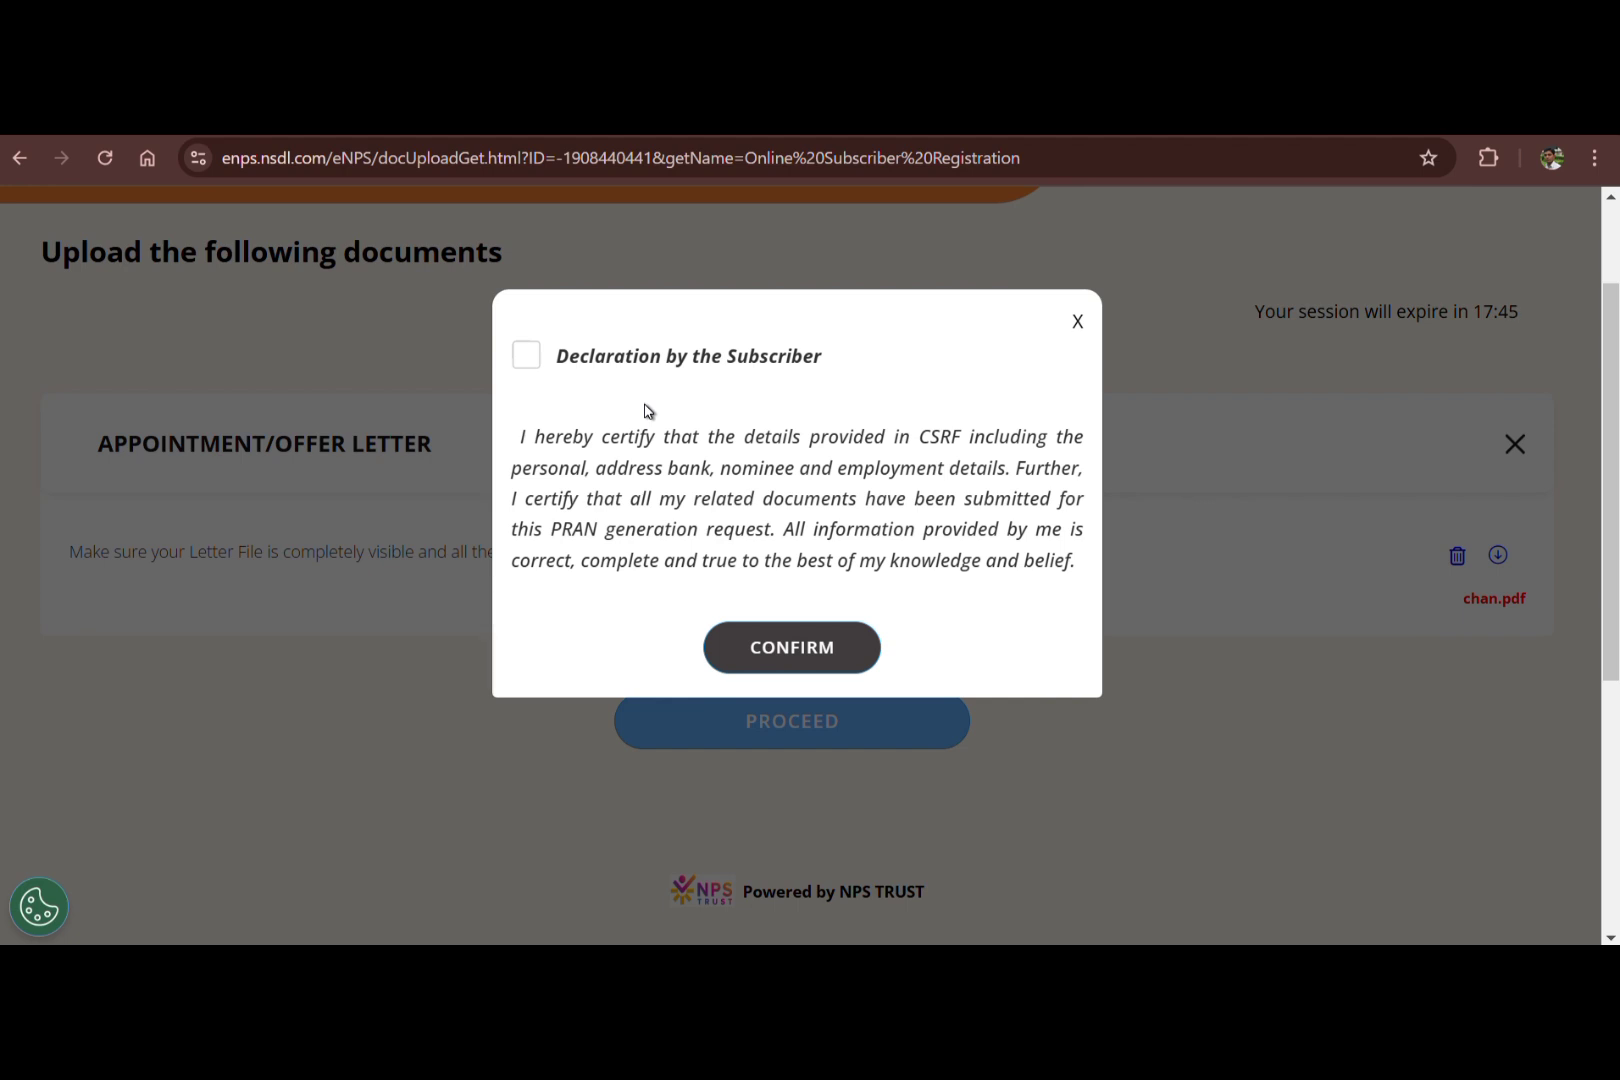
Tick 'Declaration by the Subscriber' and confirm it.
left_click(524, 356)
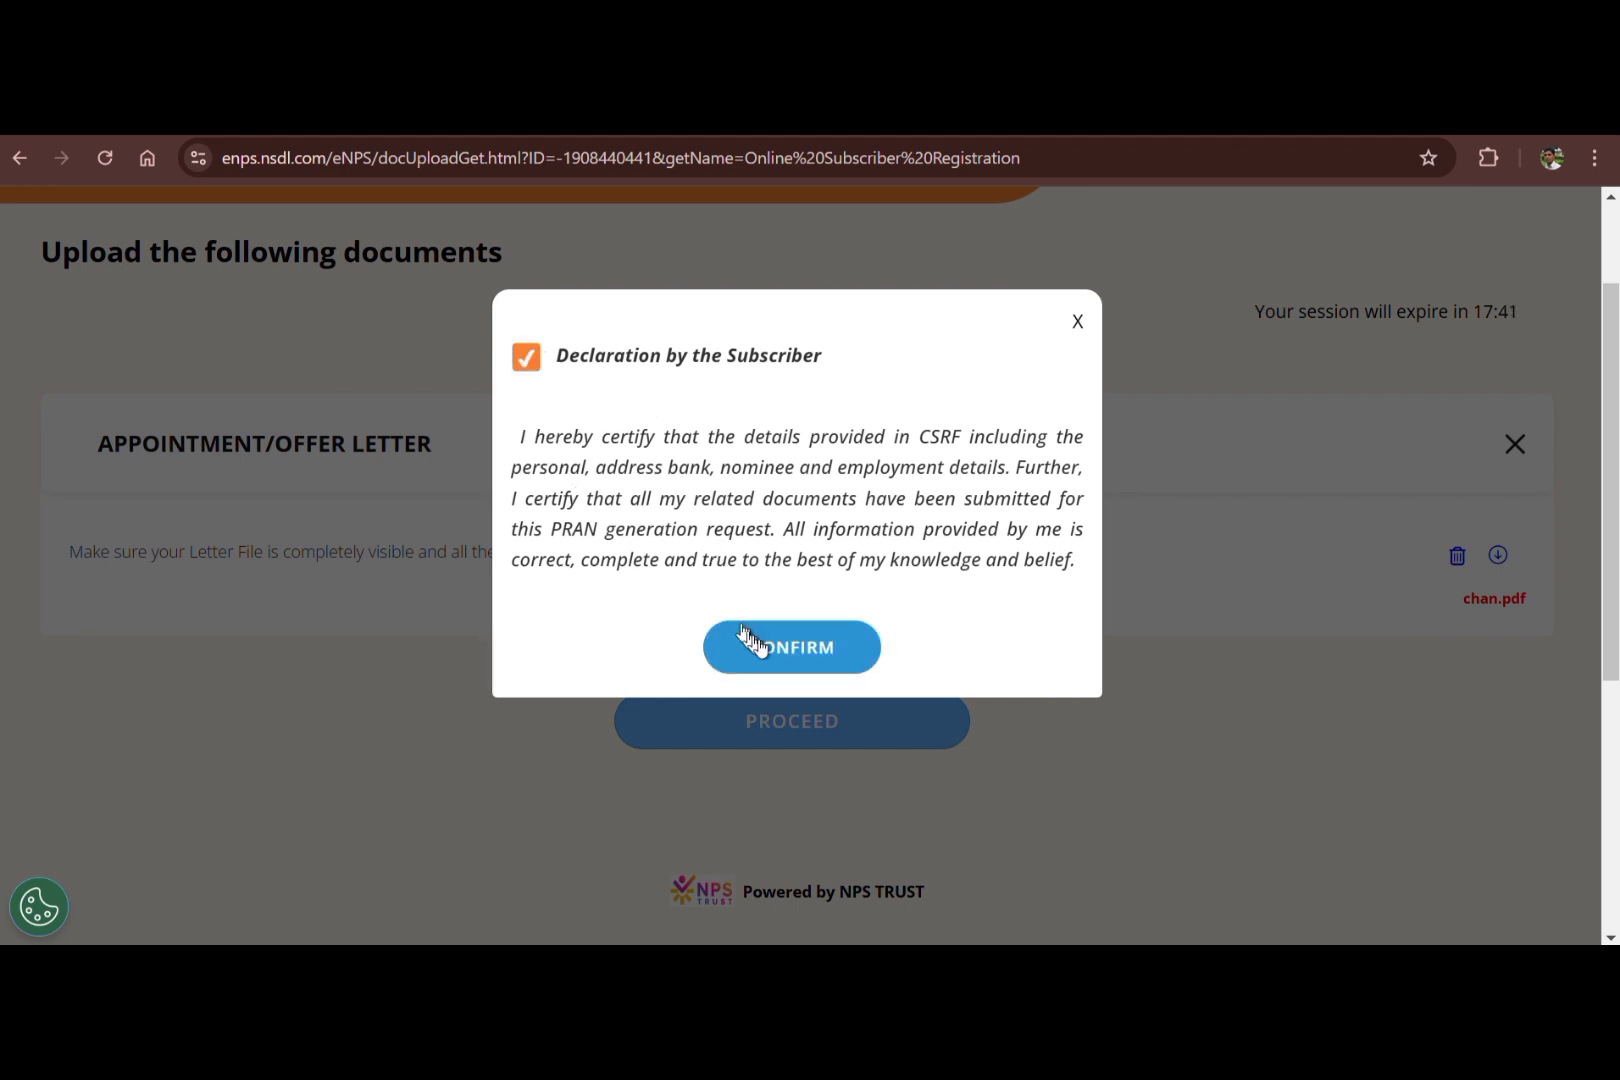
left_click(789, 648)
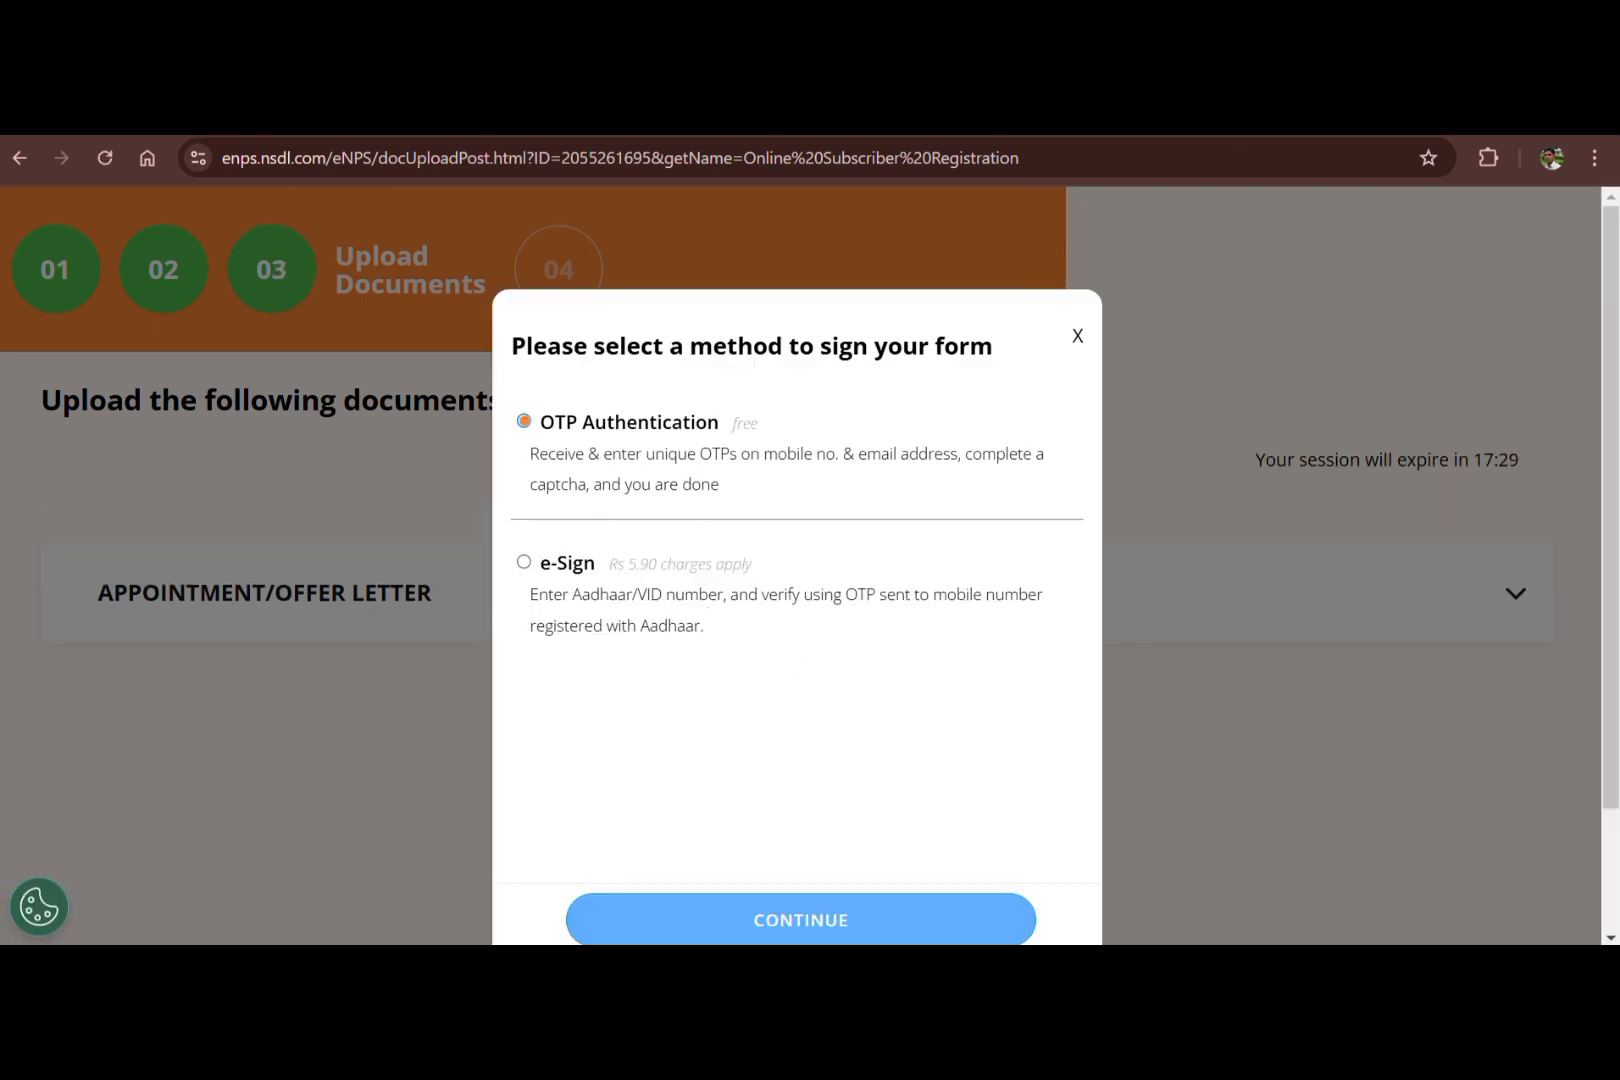
Keep OTP Authentication as the signing method and continue to the OTP page.
scroll(797, 600, "down", 1)
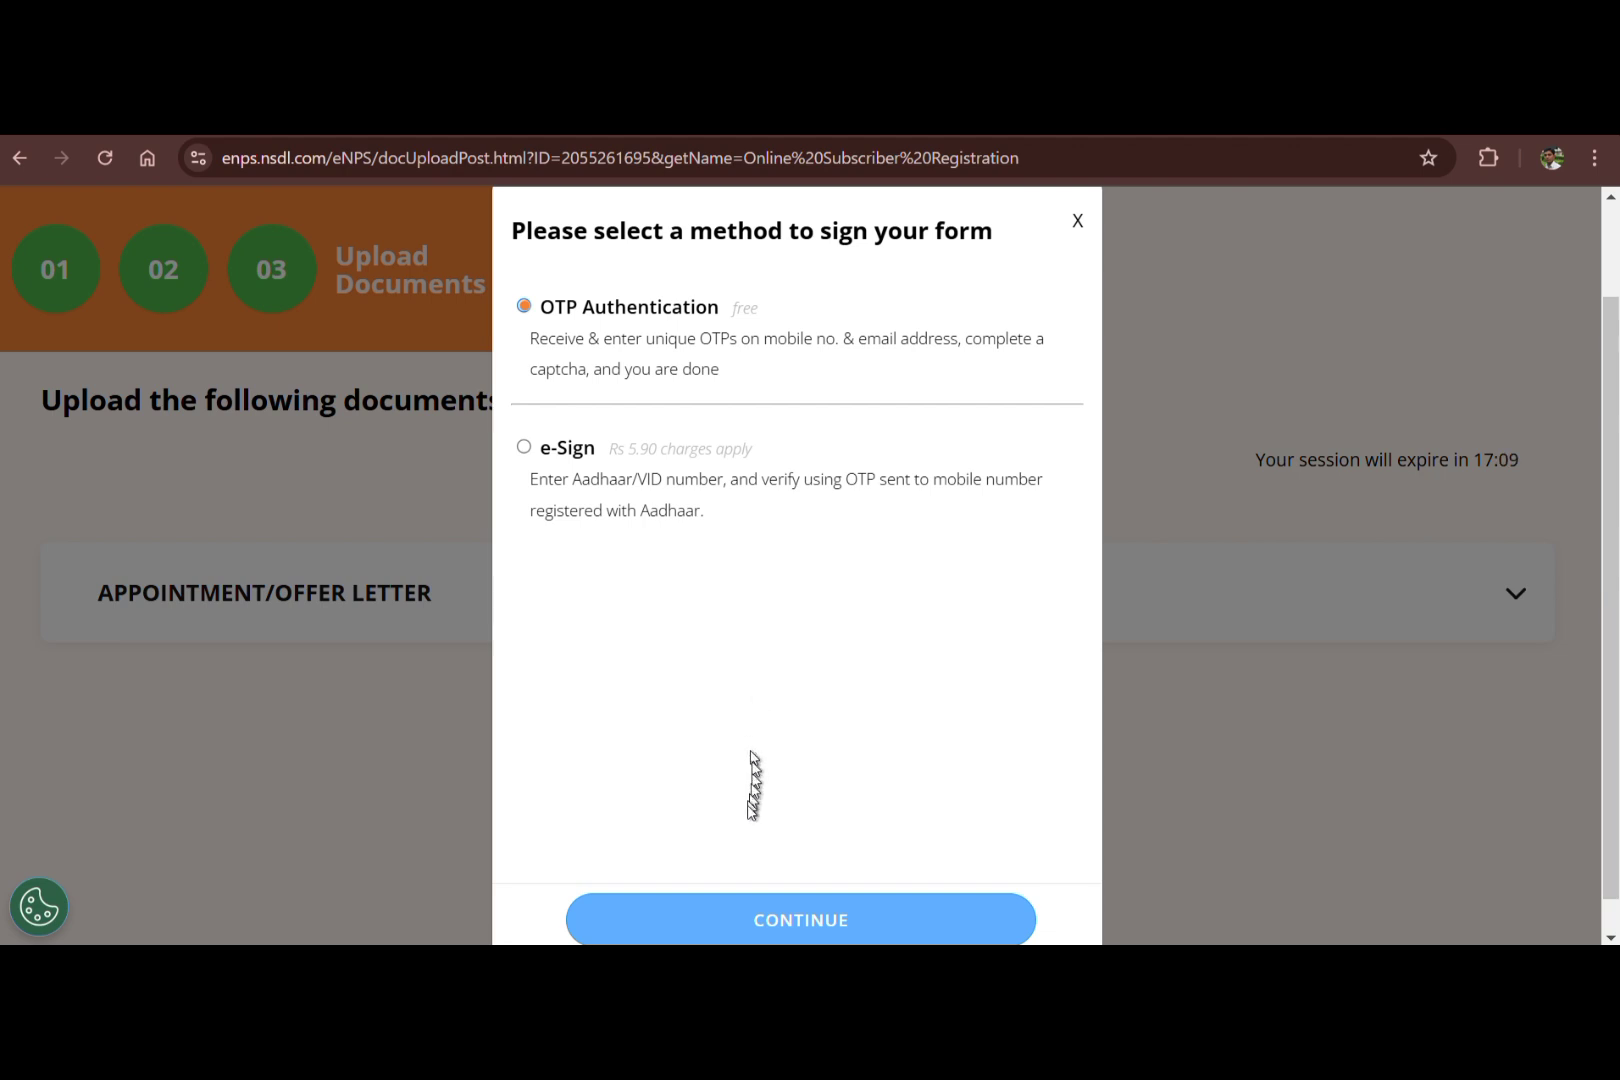
left_click(786, 915)
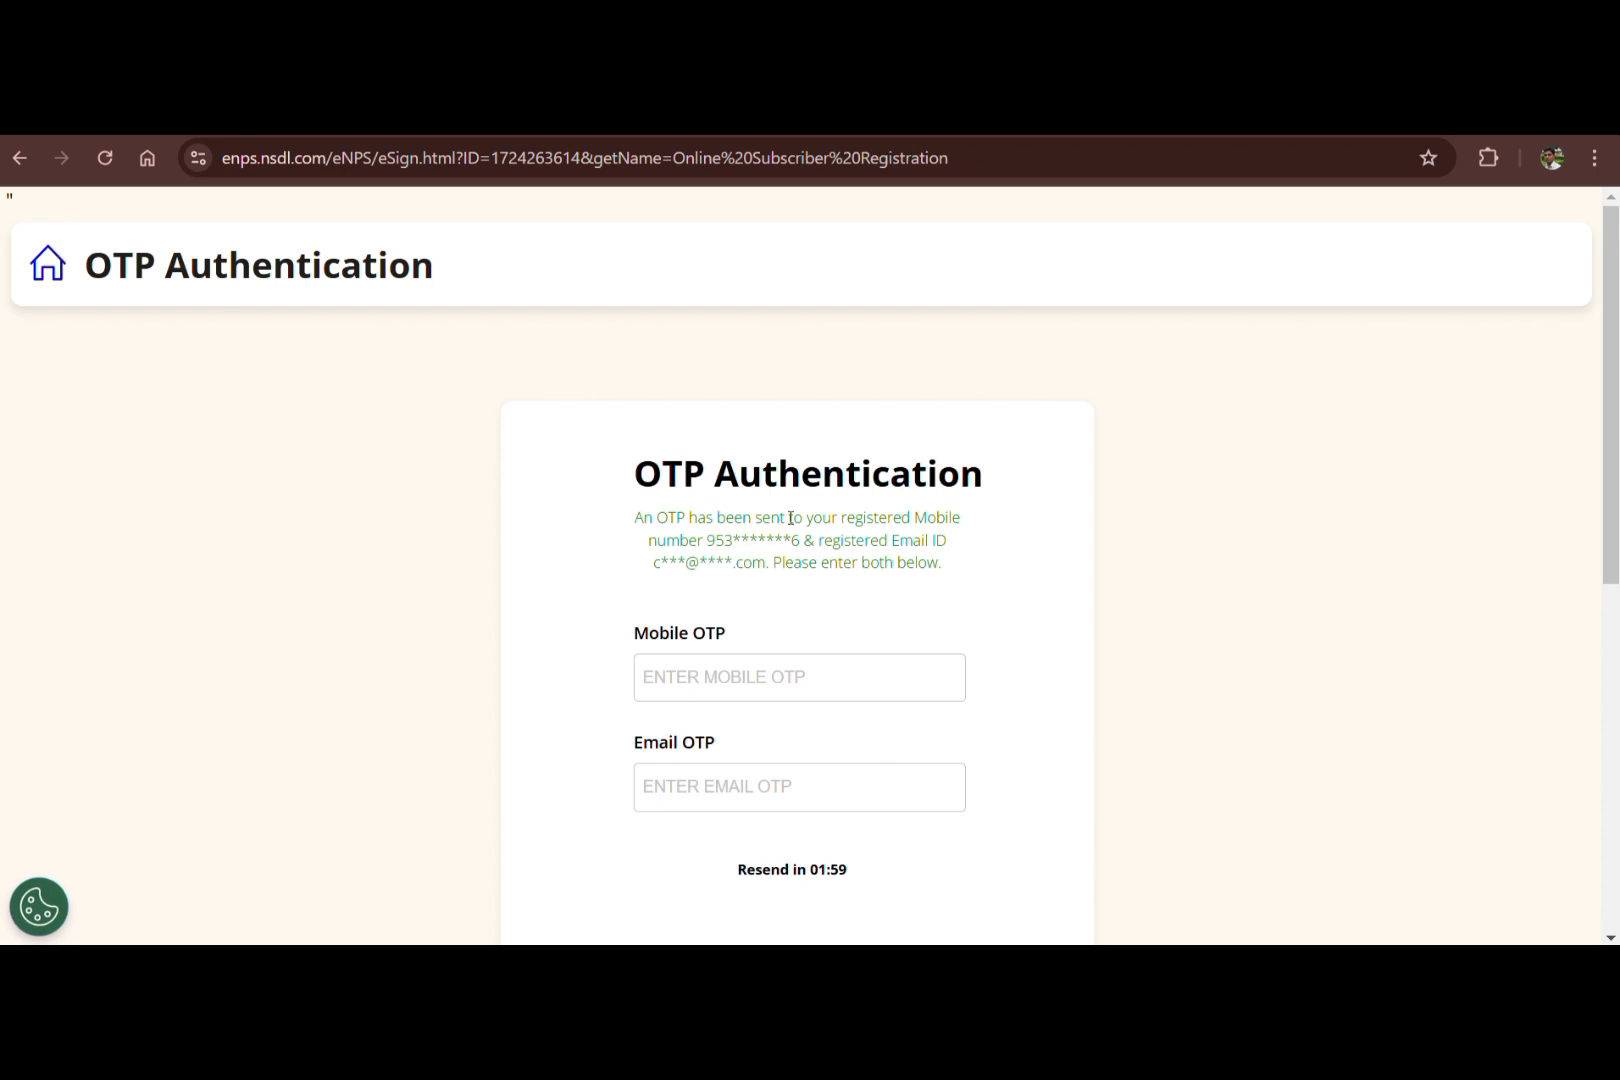
scroll(1002, 607, "down", 2)
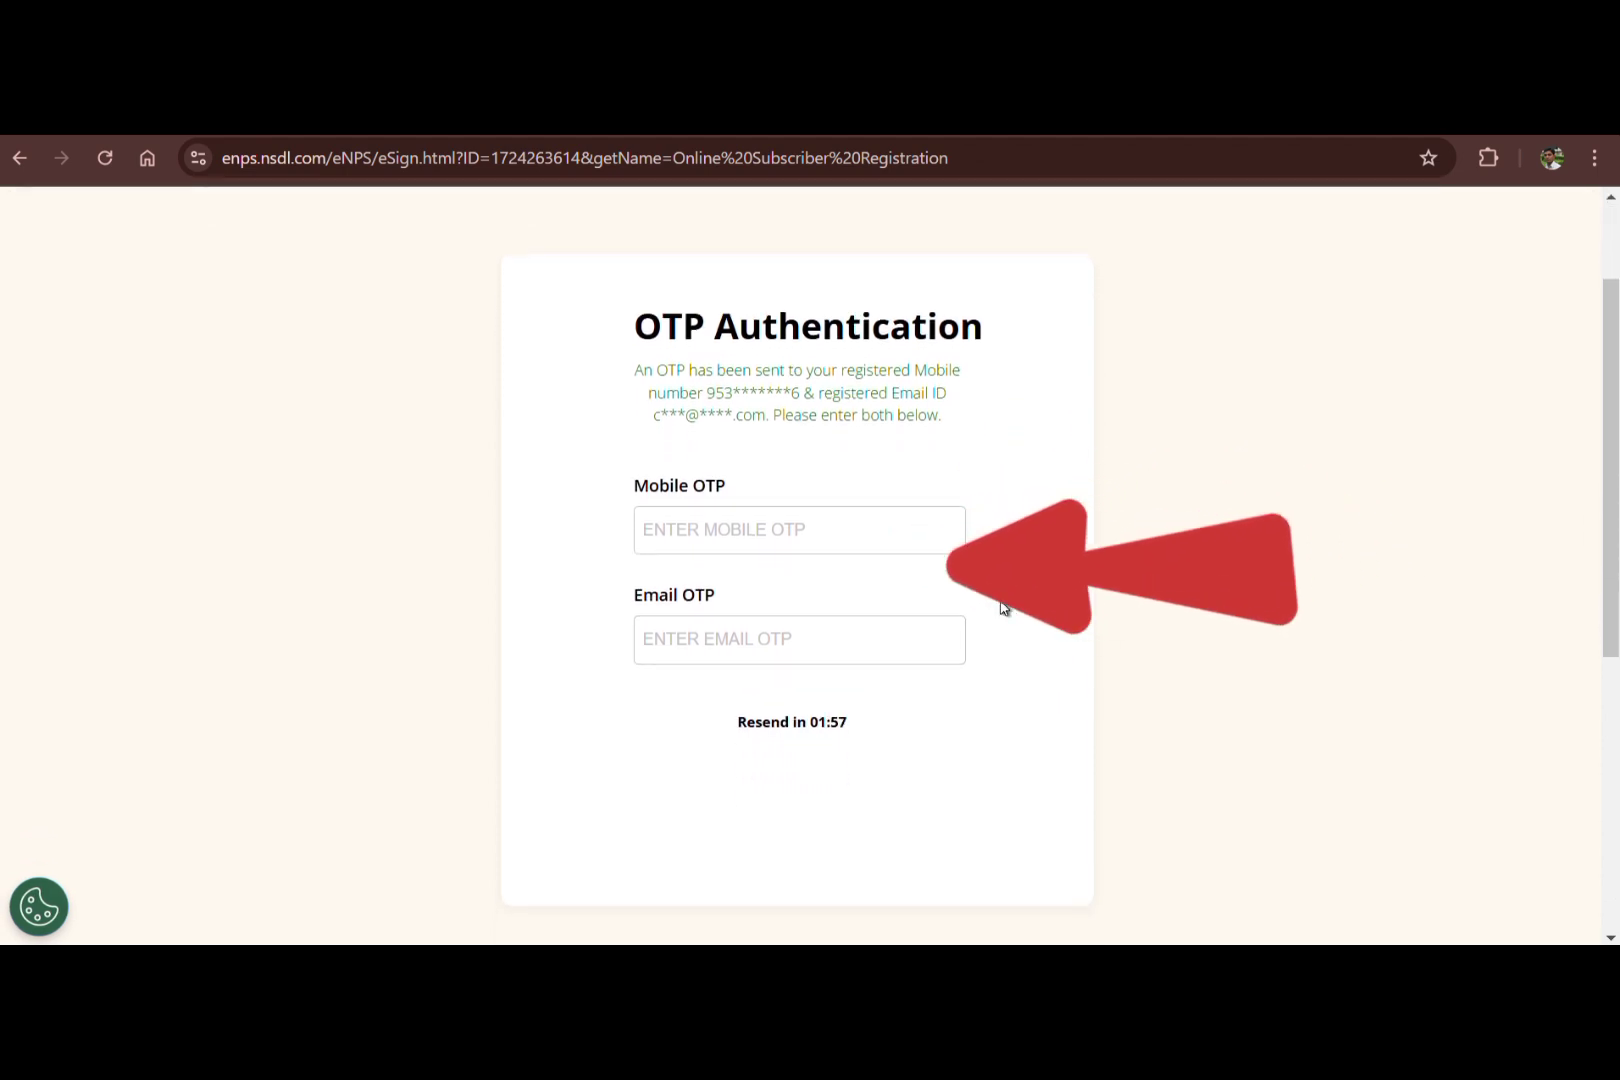
scroll(1002, 607, "down", 1)
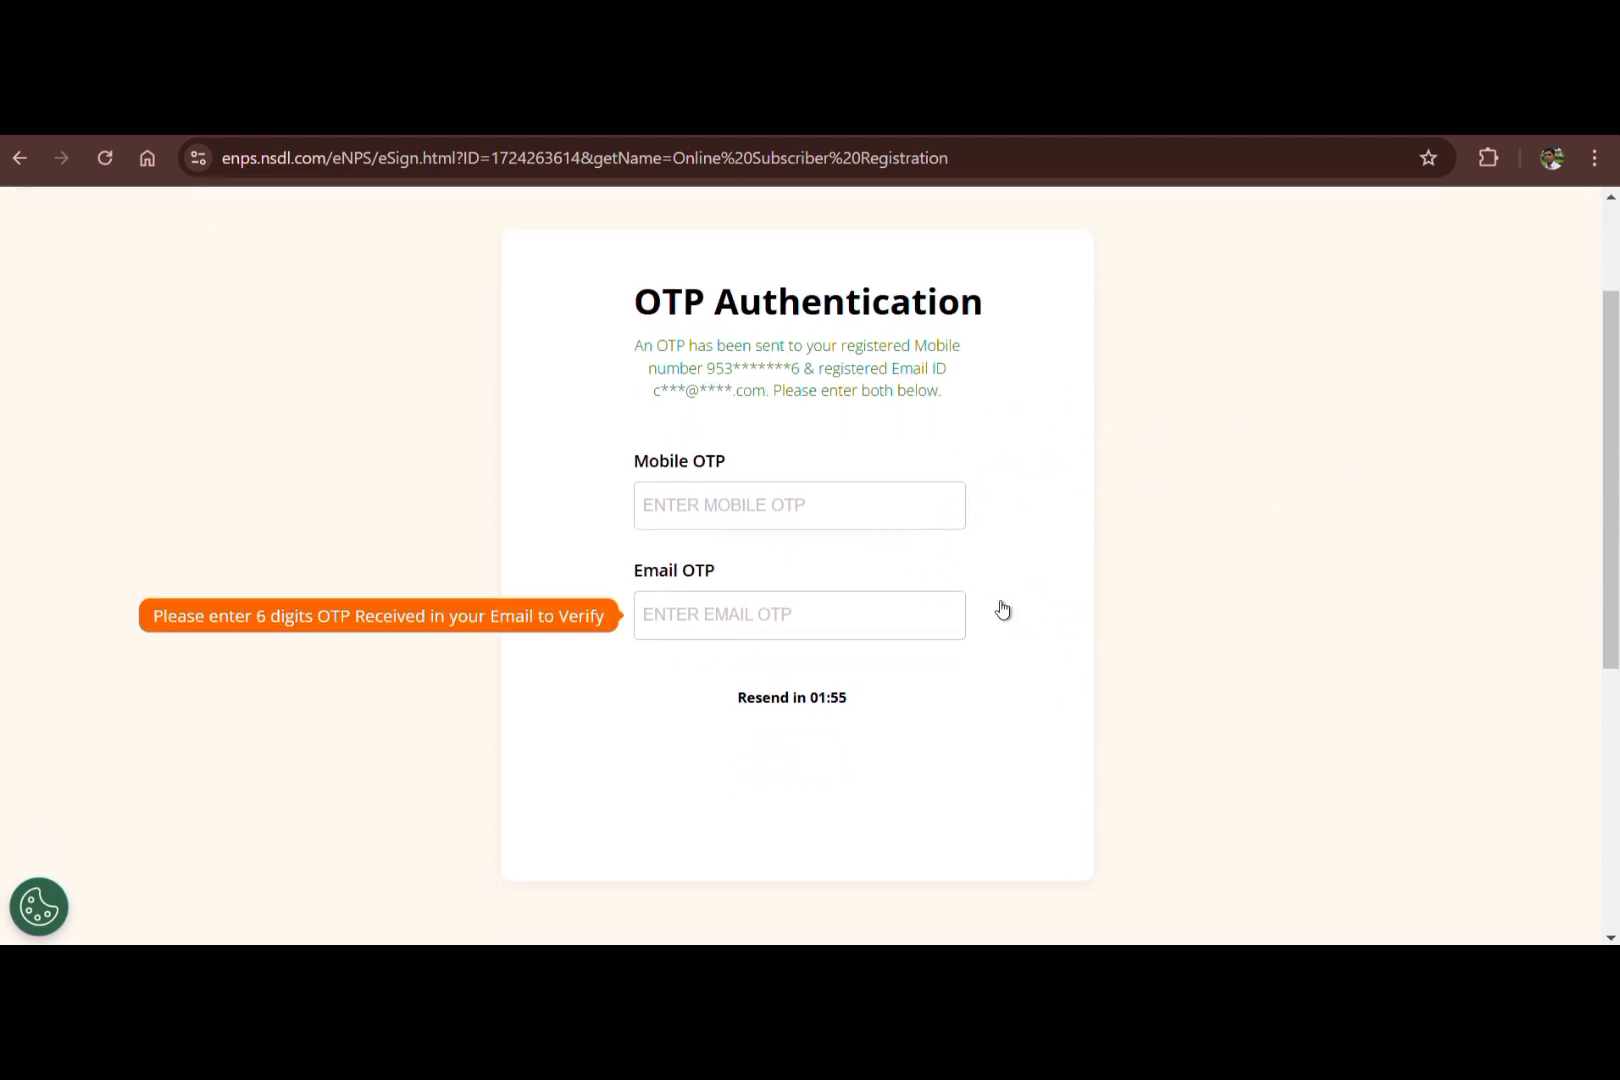